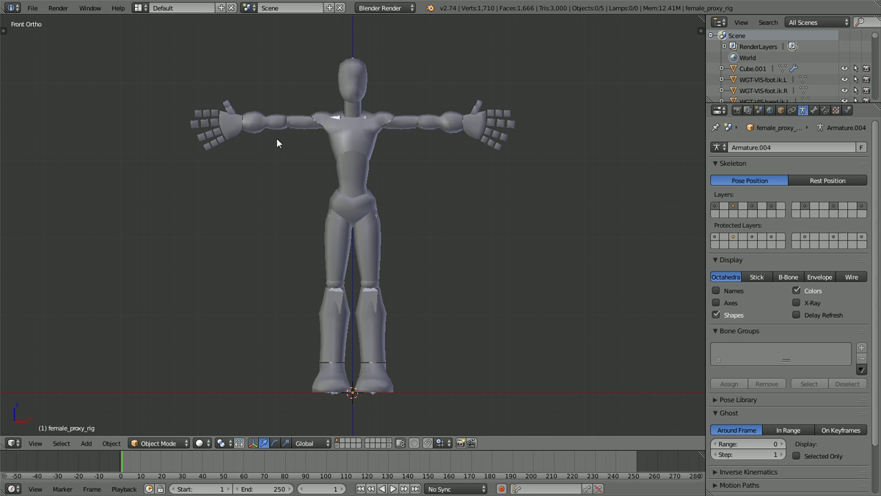
Inspect the Female_proxy mesh's wireframe around the shoulders and torso in Edit Mode, then return to Object Mode
middle_drag(278, 146, 323, 146)
right_click(322, 147)
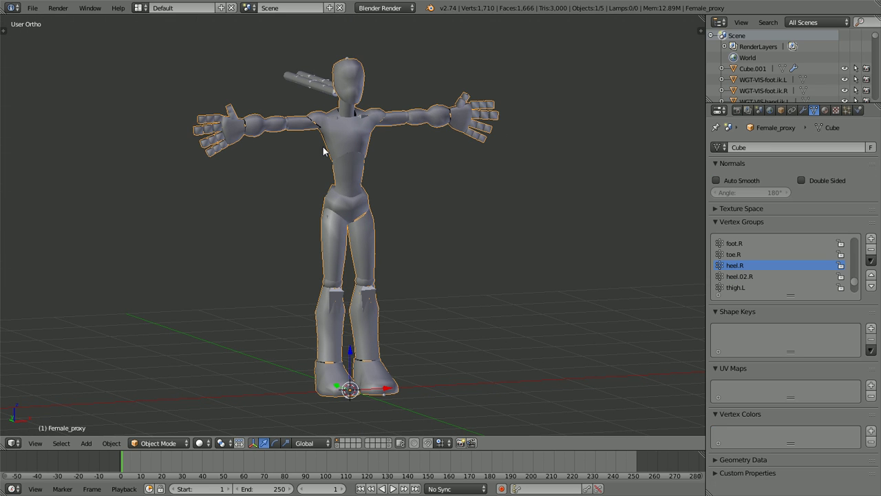
key(Tab)
scroll(323, 146, up, 4)
shift+middle_drag(306, 90, 337, 224)
scroll(336, 211, up, 1)
shift+middle_drag(311, 140, 322, 188)
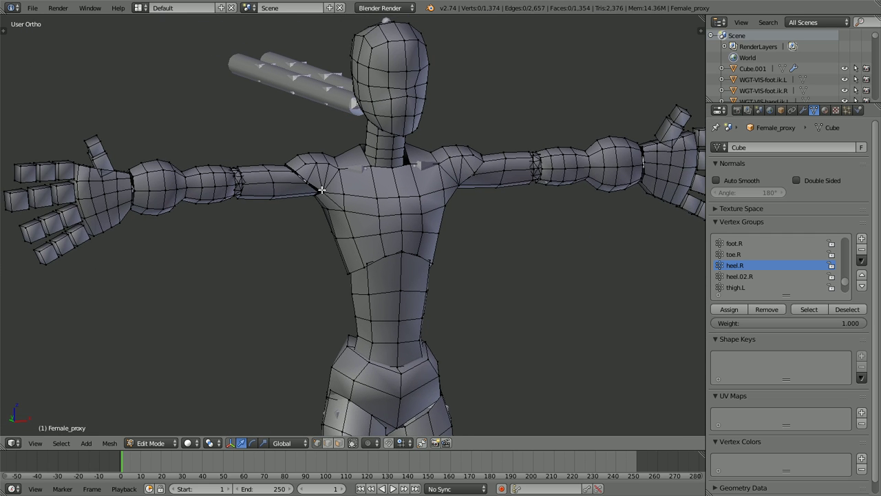
scroll(322, 190, up, 1)
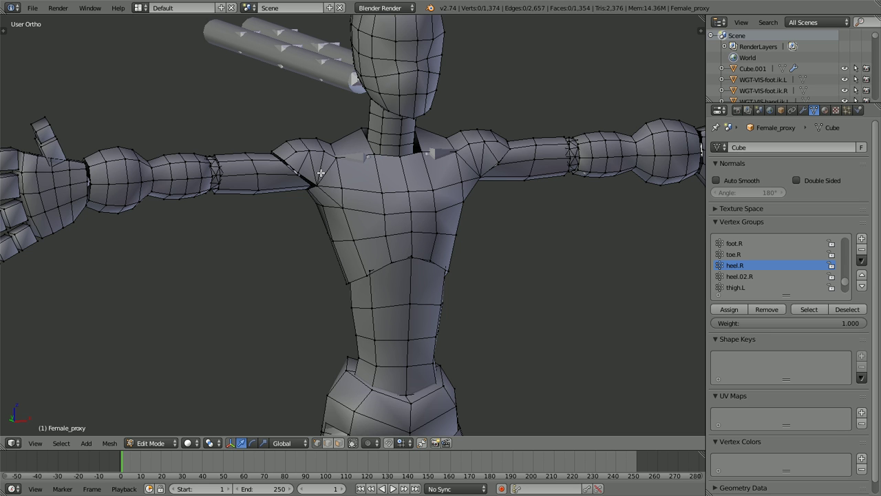
middle_drag(241, 179, 355, 188)
key(KP_1)
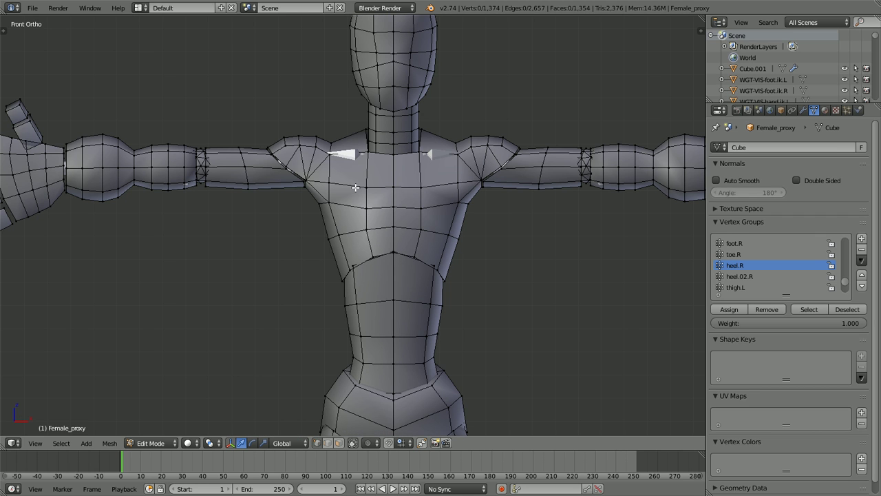
shift+middle_drag(328, 219, 353, 172)
key(Tab)
Select the female_proxy_rig armature and put it in Pose Mode
right_click(361, 106)
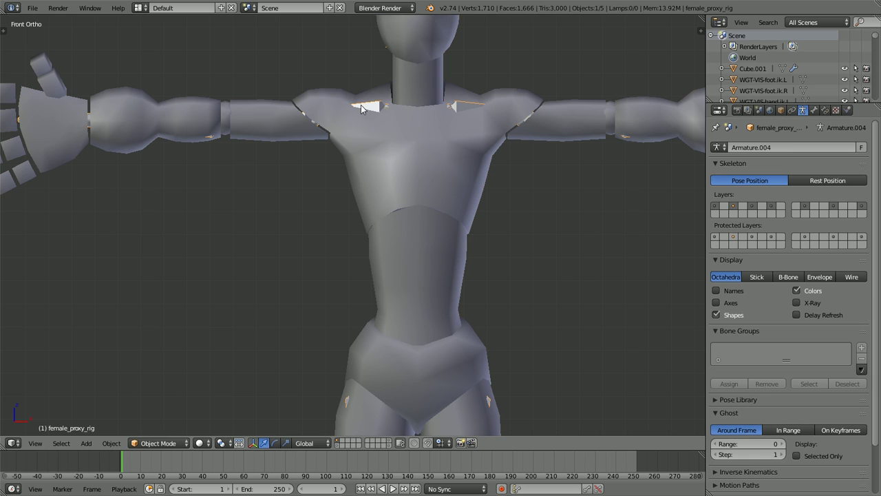
key(ctrl+Tab)
scroll(361, 110, down, 2)
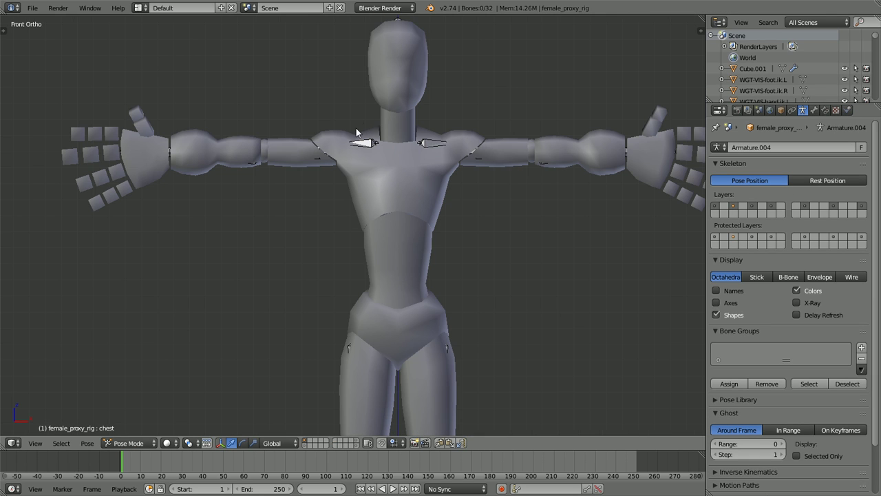
Try rotating the right and left shoulder bones in front view to test how the arms follow
right_click(359, 145)
scroll(358, 146, up, 2)
key(r)
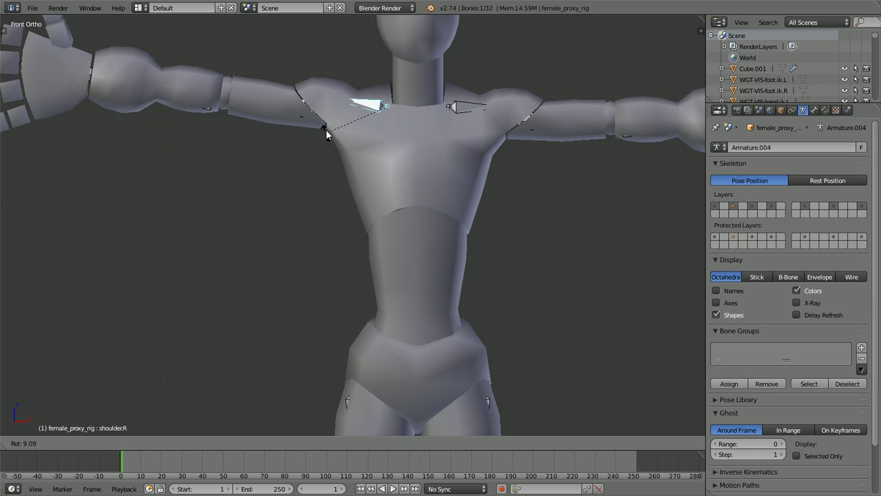
right_click(326, 138)
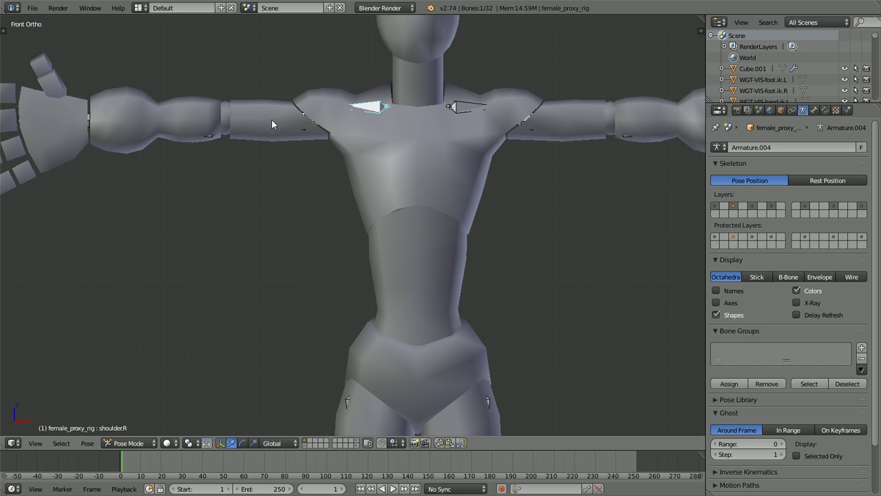
key(r)
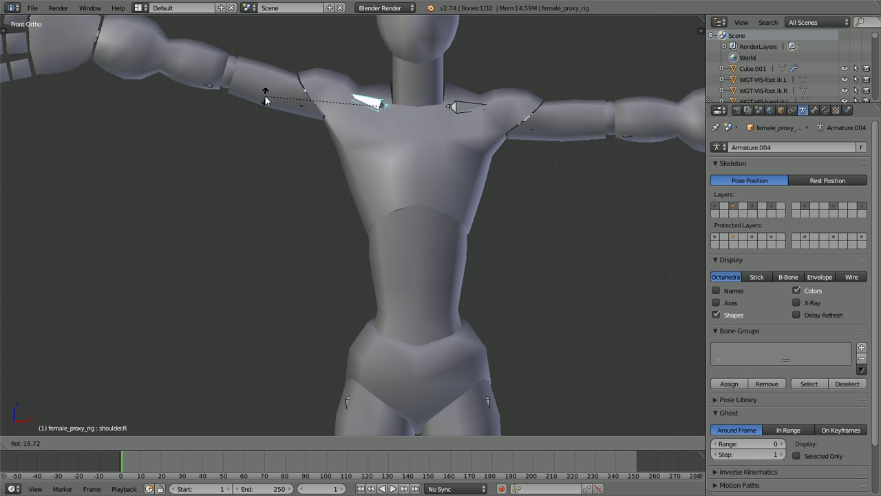
right_click(266, 170)
key(r)
right_click(255, 111)
scroll(255, 111, down, 2)
right_click(427, 140)
key(r)
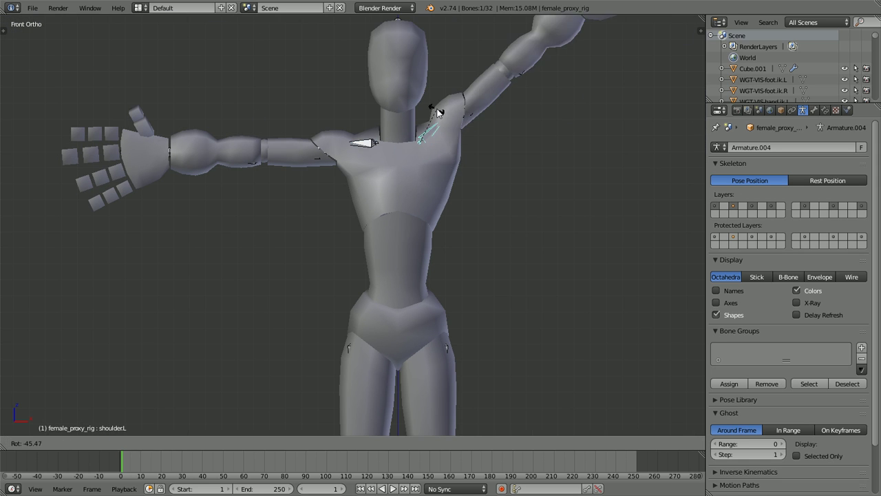
right_click(436, 108)
Turn on X-Ray display for the armature while viewing the character from the right side
scroll(432, 111, down, 2)
key(KP_3)
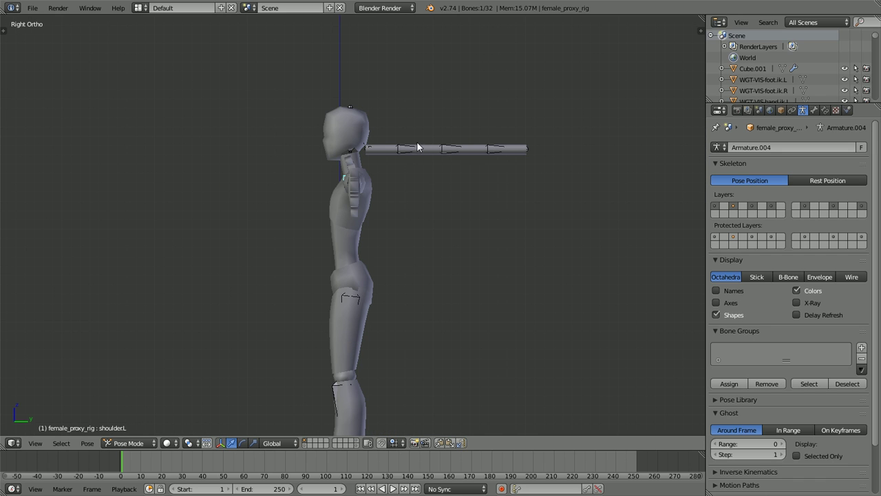
click(796, 303)
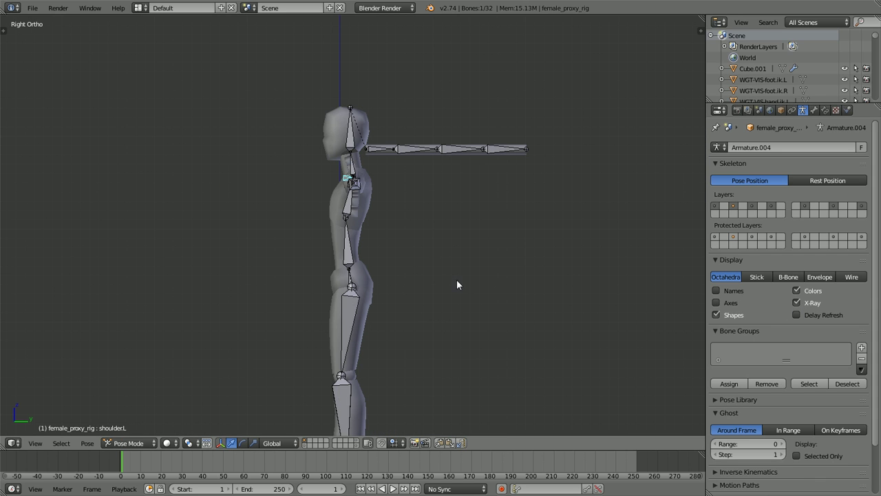
Rotate the left thigh bone forward and bend the left shin bone back at the knee in side view
scroll(456, 278, up, 2)
shift+middle_drag(456, 279, 510, 206)
right_click(406, 234)
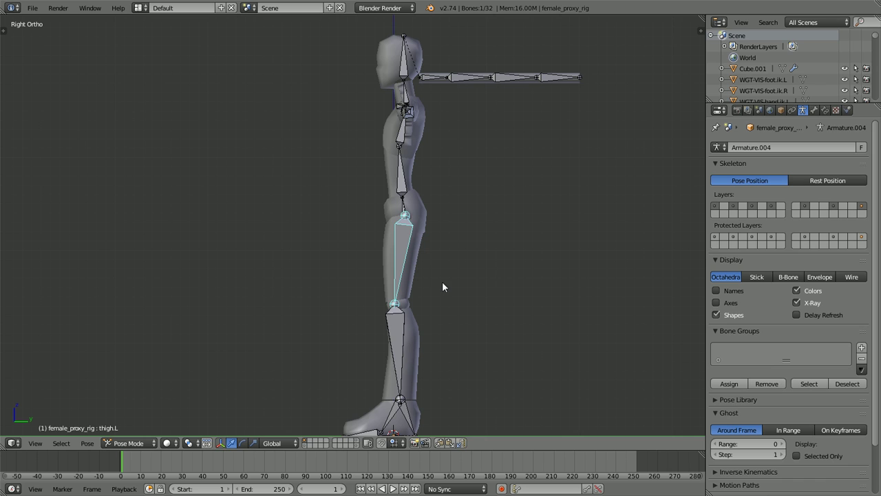
key(r)
click(381, 238)
right_click(284, 235)
key(r)
click(325, 253)
Adjust the left thigh bone to nearly horizontal and the left shin bone to hang vertically beneath the knee
right_click(337, 229)
key(r)
click(335, 221)
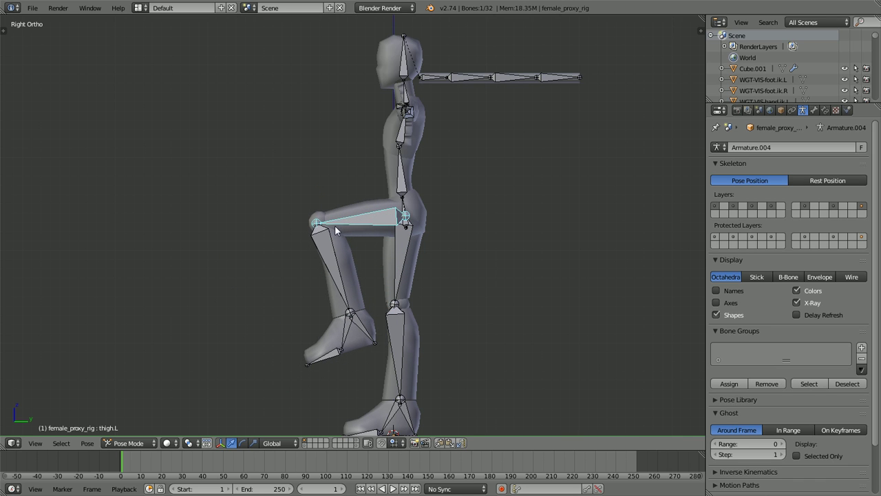
right_click(324, 247)
key(r)
click(318, 251)
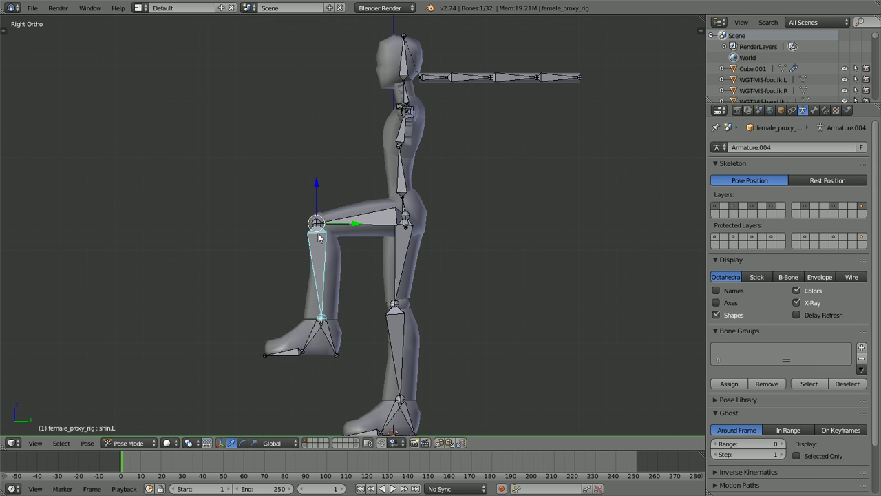
Rotate the right thigh bone about 59 degrees in front view so the leg extends out to the side
key(KP_1)
scroll(334, 202, up, 1)
scroll(333, 205, up, 1)
right_click(351, 235)
scroll(352, 236, down, 3)
key(r)
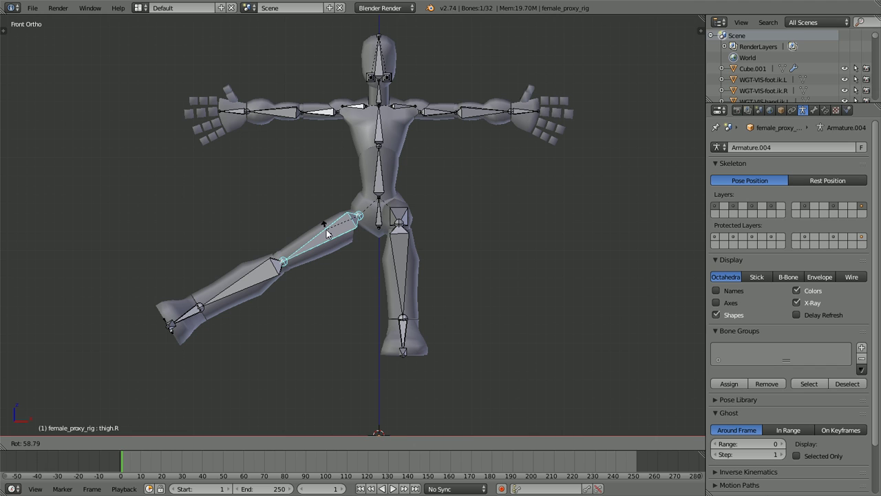
click(329, 233)
right_click(403, 217)
key(r)
key(x)
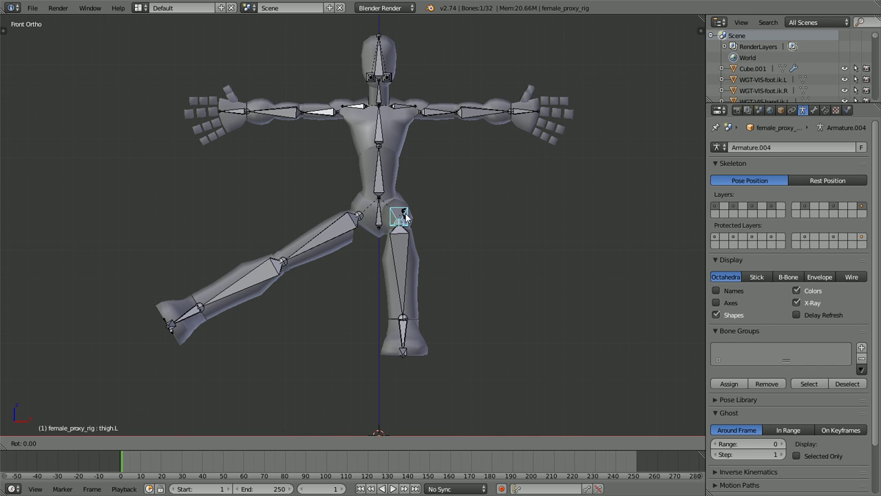
right_click(412, 220)
key(r)
key(z)
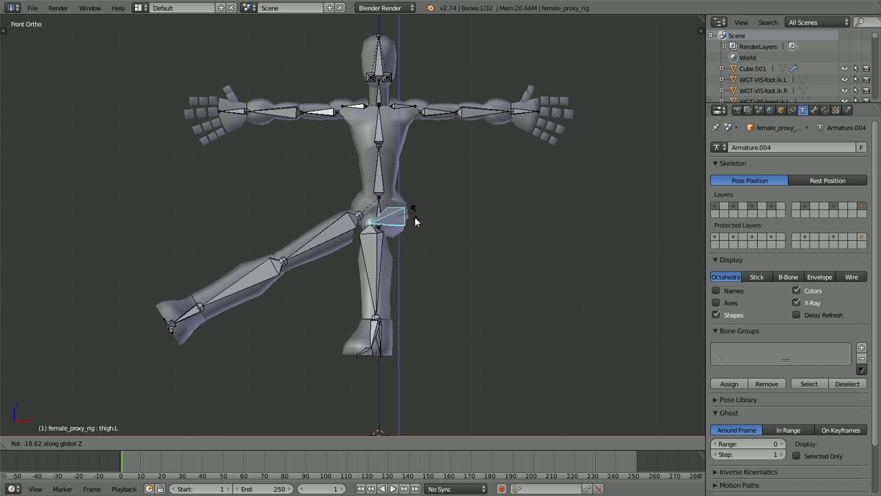
right_click(479, 240)
Rotate the left thigh bone around the global Z axis so the bent leg points out to the side
middle_drag(472, 200, 473, 247)
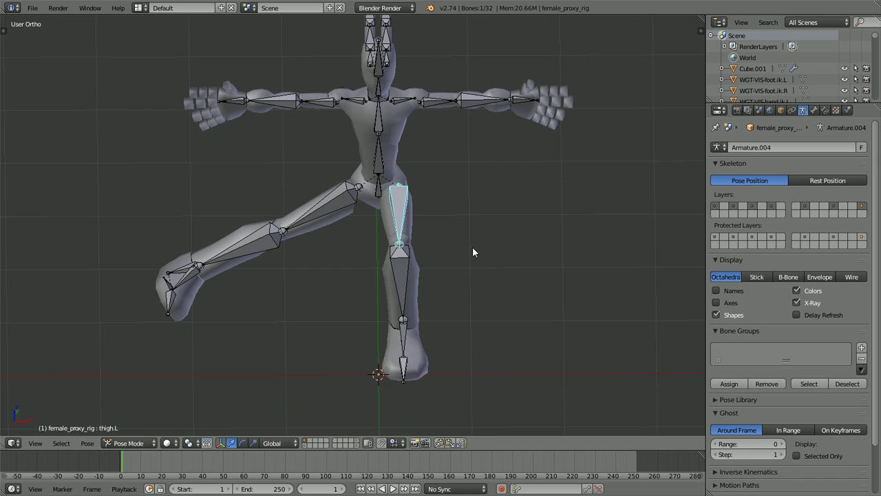
scroll(473, 247, up, 1)
key(r)
key(z)
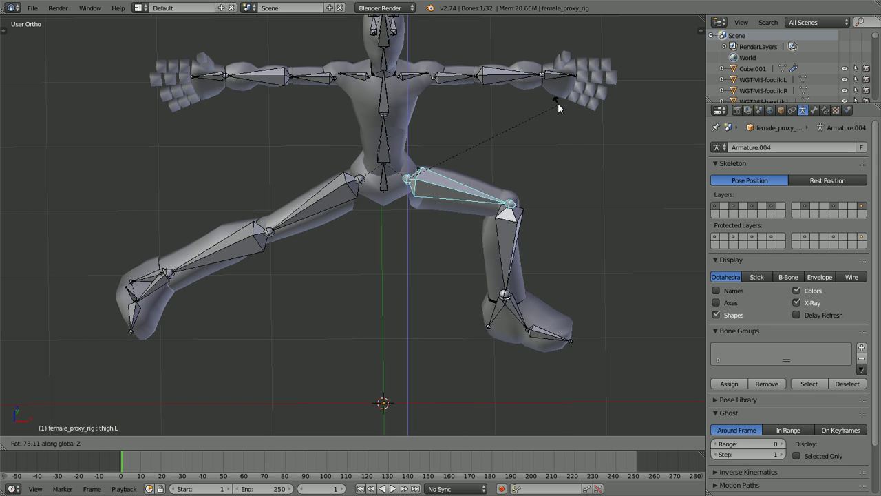
click(554, 88)
Rotate the left shoulder bone upward in front view to raise the whole left arm
key(KP_1)
right_click(449, 99)
scroll(458, 93, down, 1)
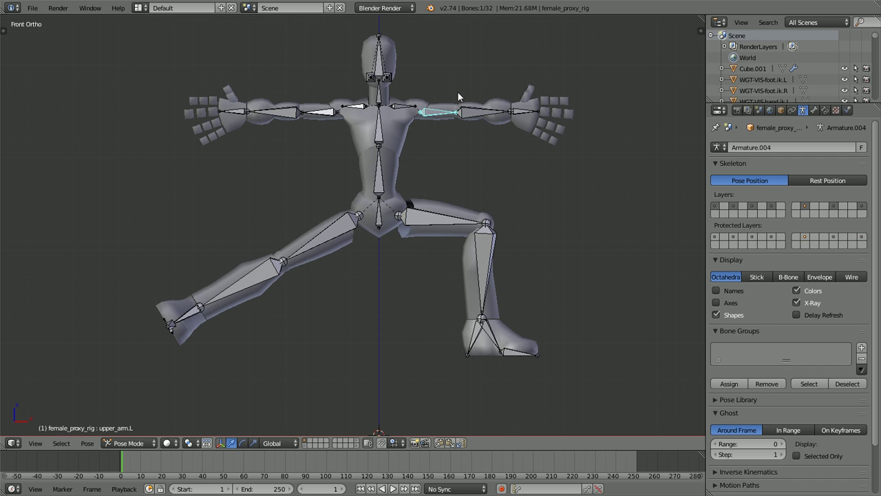
shift+middle_drag(458, 92, 469, 146)
key(r)
right_click(546, 108)
key(r)
click(417, 149)
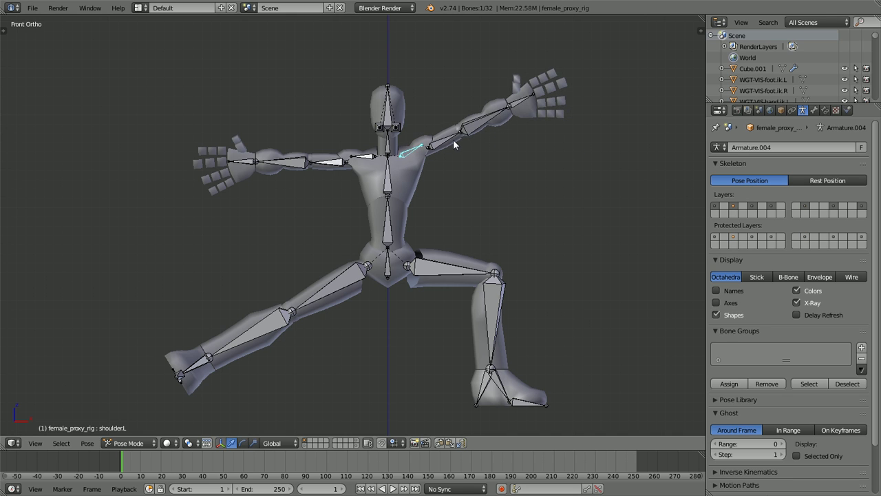
Bend the left forearm upright at the elbow and lower the left upper arm and shoulder bones slightly
right_click(467, 133)
key(r)
click(445, 112)
right_click(451, 140)
key(r)
click(449, 150)
right_click(422, 153)
key(r)
click(421, 155)
Pose the right arm by raising the upper arm and shoulder bones and bending the forearm up toward the head
right_click(319, 167)
key(r)
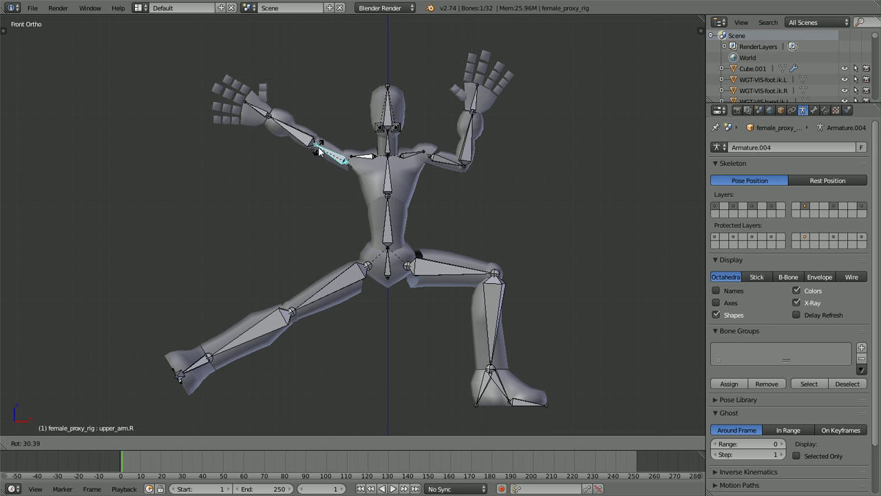
click(322, 151)
right_click(311, 145)
key(r)
click(341, 142)
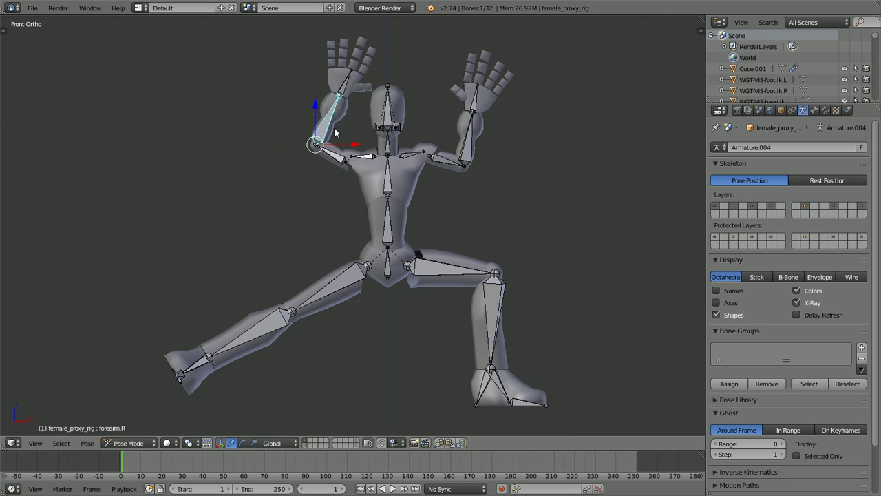
right_click(356, 153)
key(r)
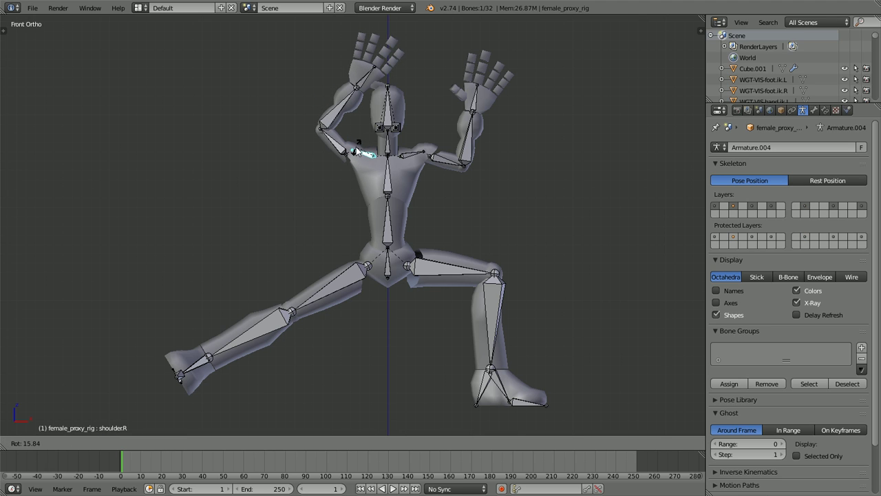
click(420, 157)
Rotate the left upper arm bone to horizontal and tilt the left forearm inward toward the head
right_click(446, 163)
key(r)
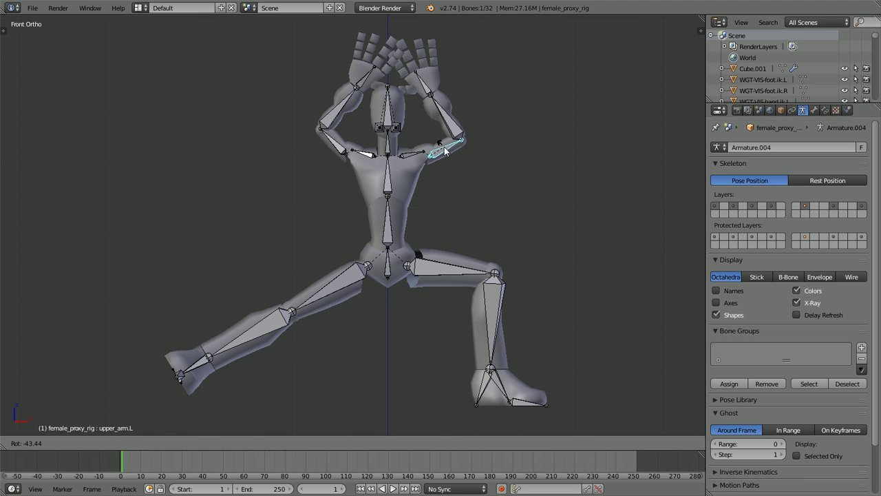
click(448, 151)
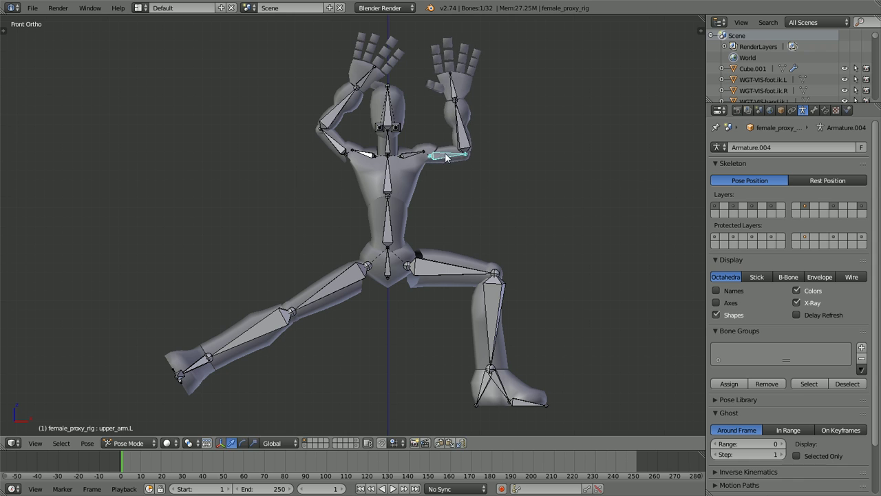
right_click(460, 127)
key(r)
click(414, 129)
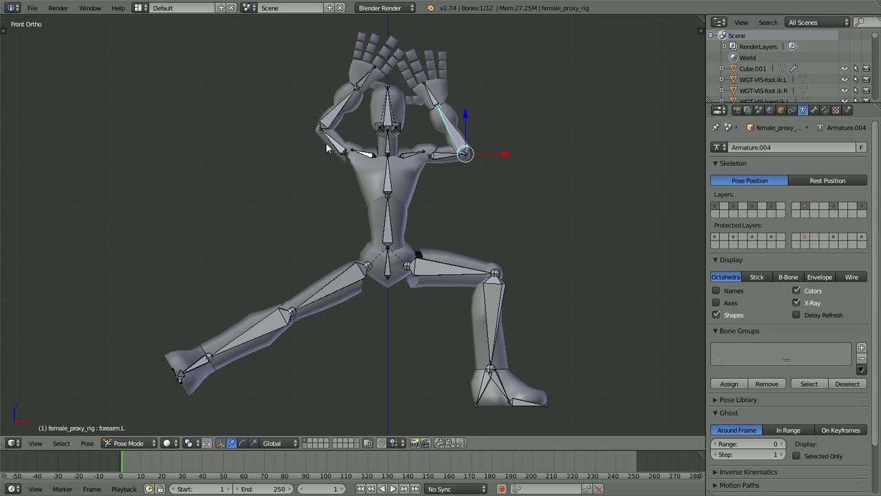
Rotate the right upper arm bone to horizontal and tilt the right forearm inward to mirror the left arm
right_click(355, 135)
right_click(327, 146)
key(r)
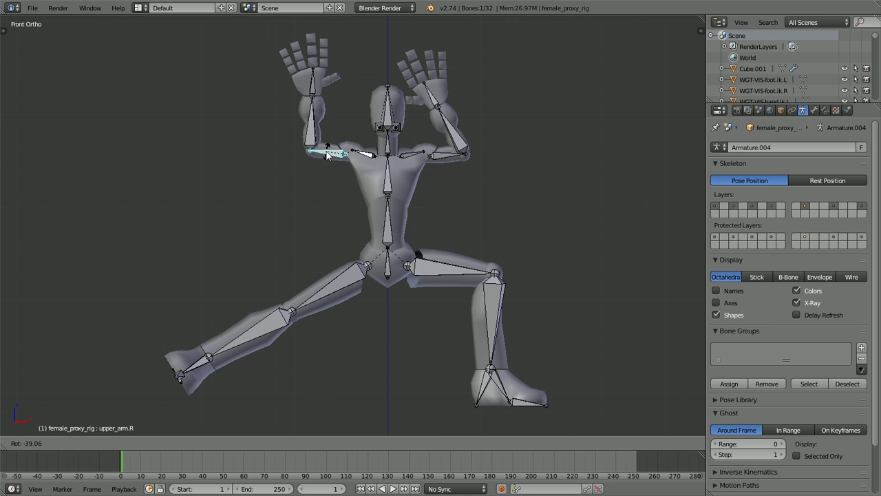
click(313, 124)
right_click(310, 122)
key(r)
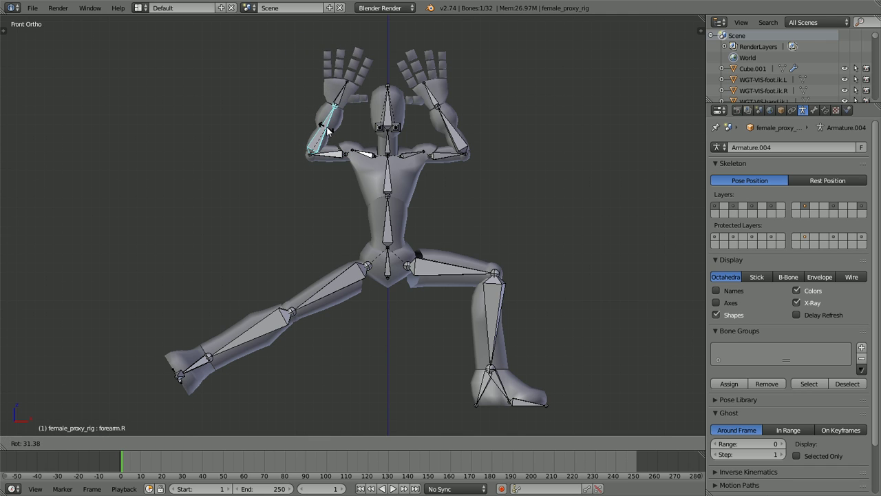
click(330, 131)
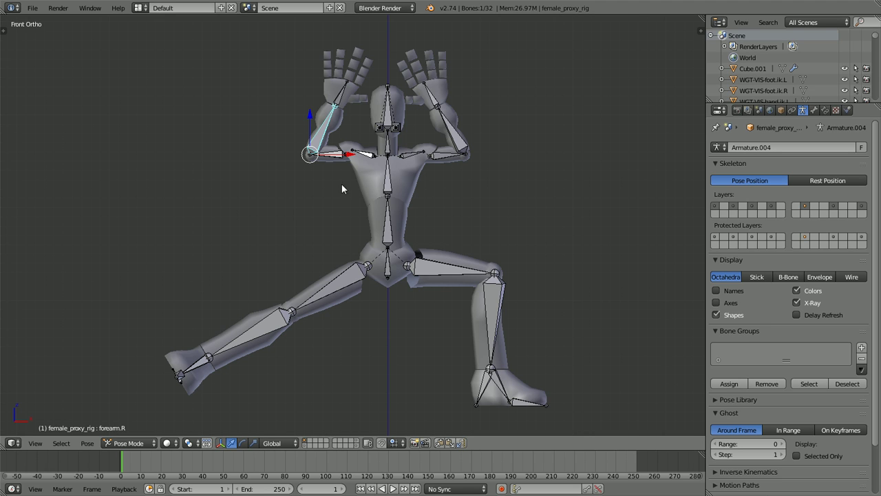
Rotate the right foot bone to point straight down so the sole lies level with the ground
right_click(202, 363)
key(r)
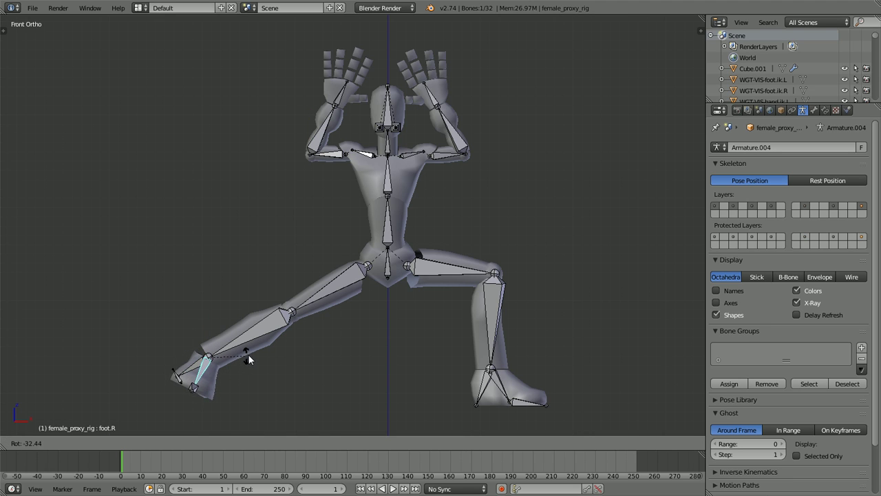
click(260, 332)
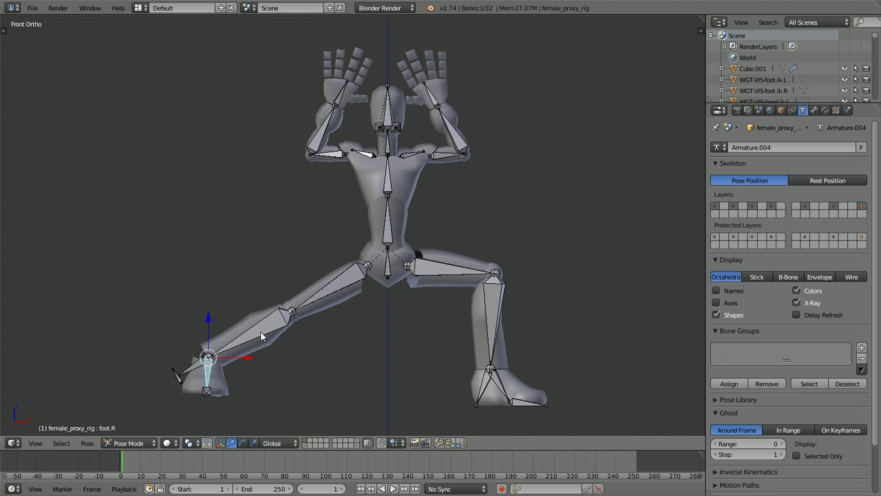
Start a new file from the default startup scene, discarding the posed proxy rig
scroll(267, 332, down, 1)
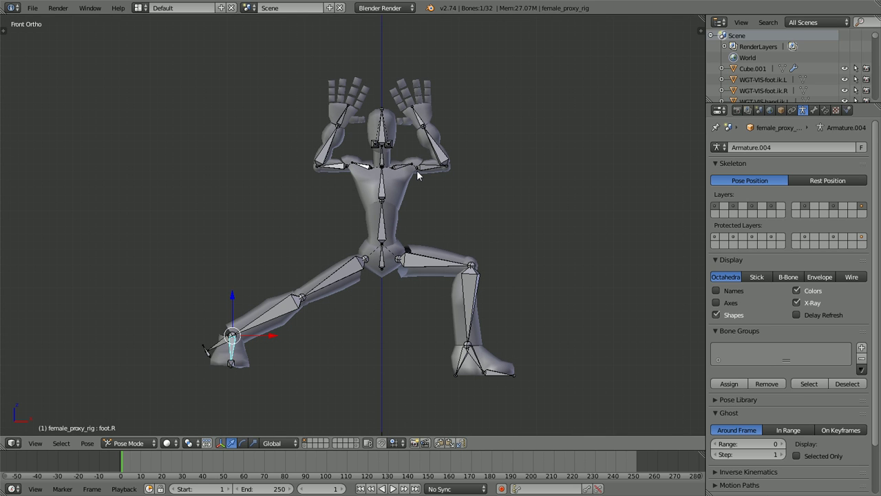
key(a)
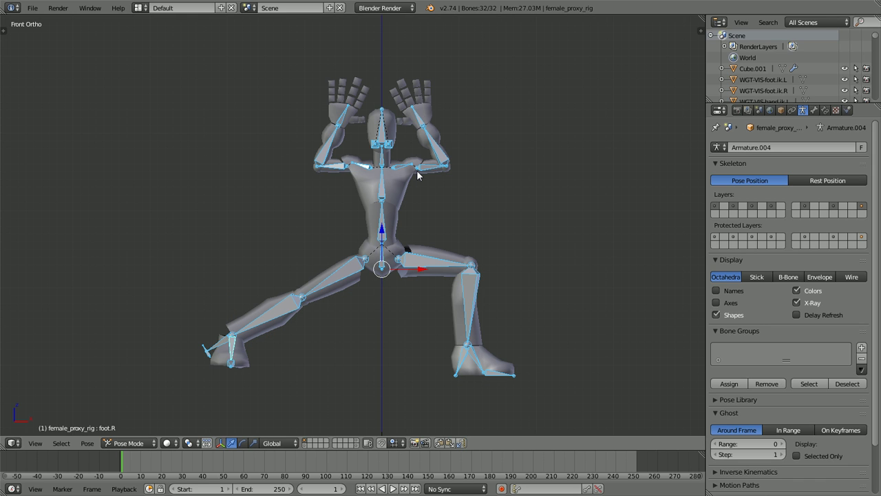
key(ctrl+n)
click(417, 170)
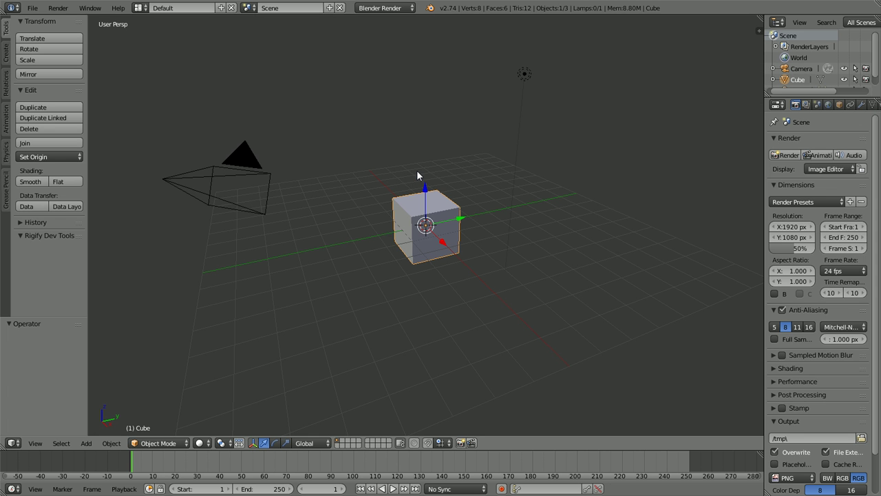
Delete every default object from the scene, including the cube, camera and lamp
key(a)
key(a)
key(x)
click(417, 172)
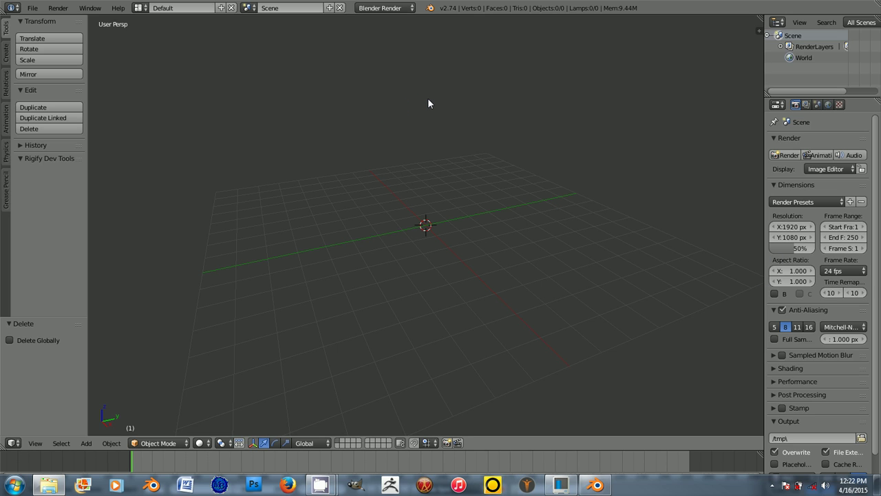
Show the front orthographic view and add a second background image using kitty_kostume_01.jpg
key(KP_1)
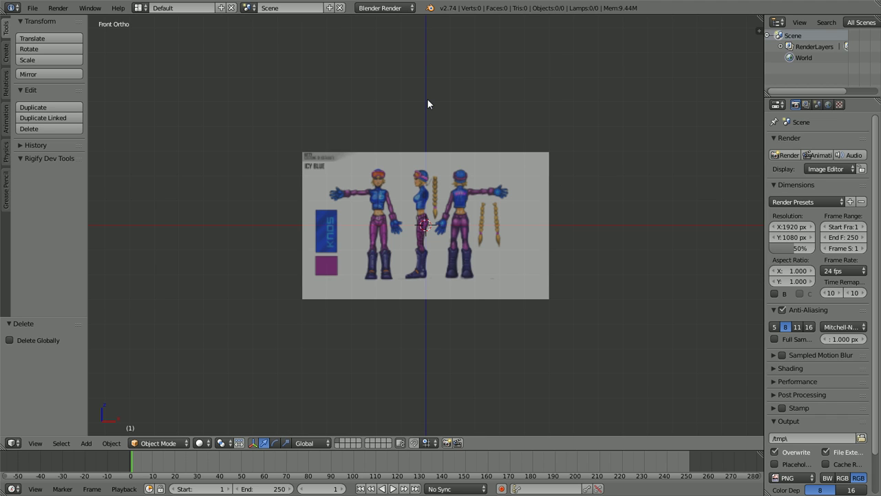
scroll(427, 104, up, 3)
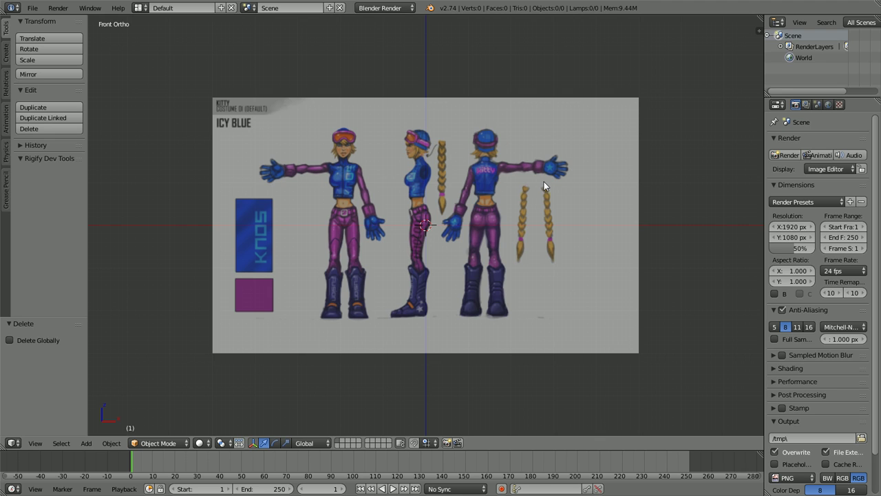
scroll(544, 186, up, 1)
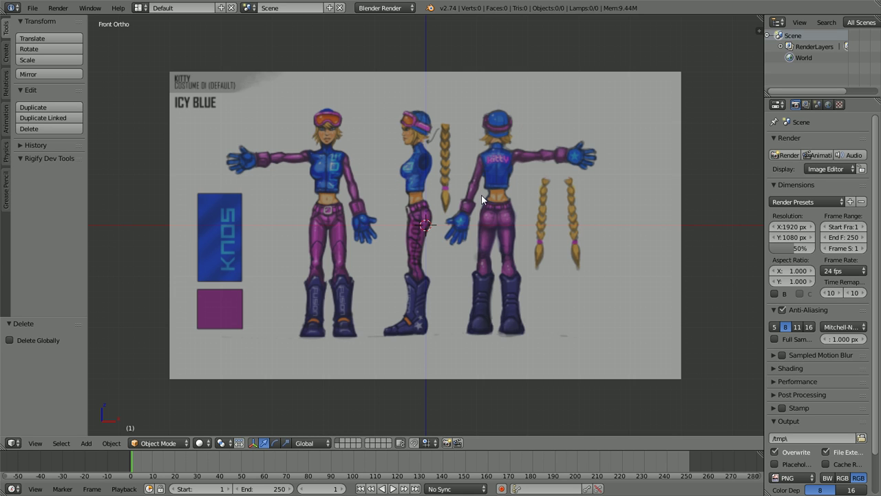
key(n)
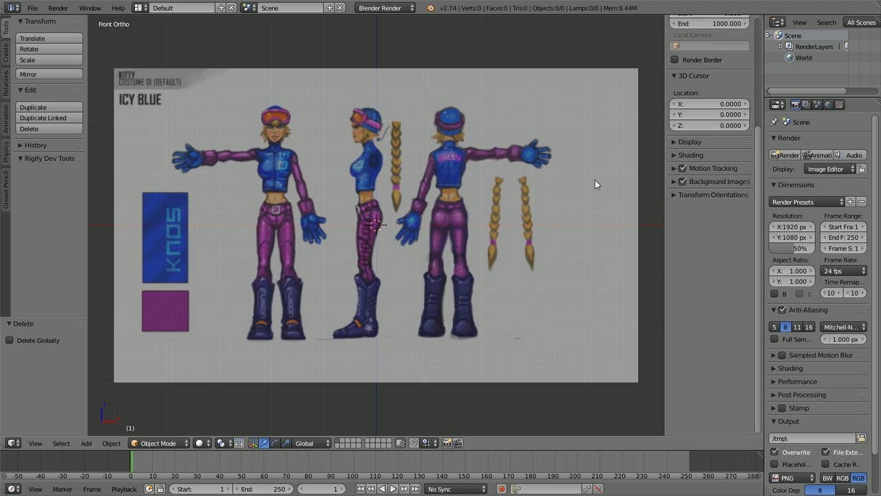
click(674, 181)
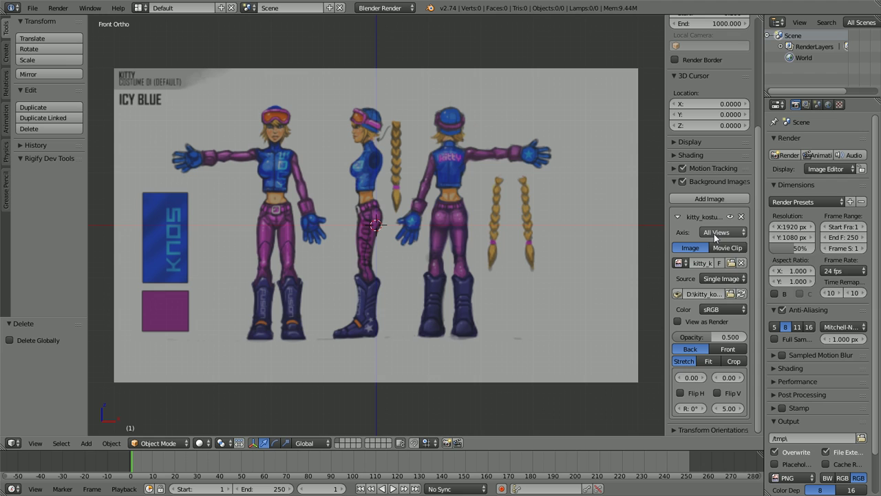
click(709, 198)
scroll(692, 374, down, 3)
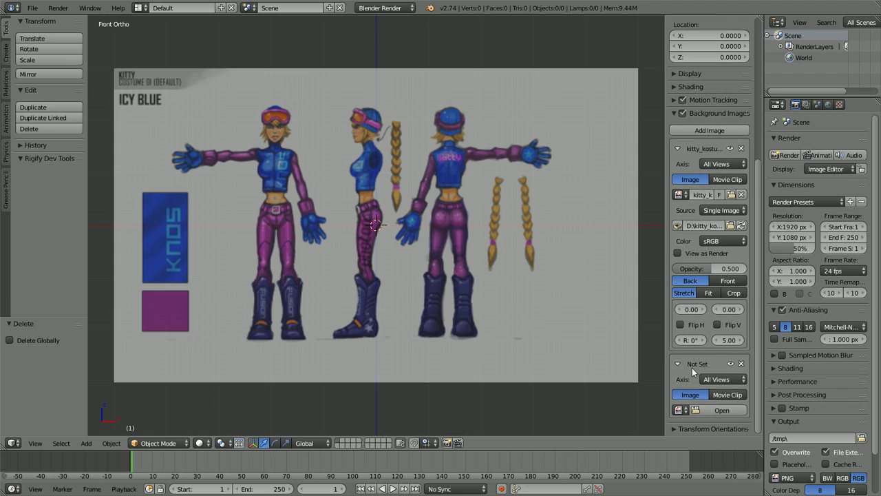
click(679, 409)
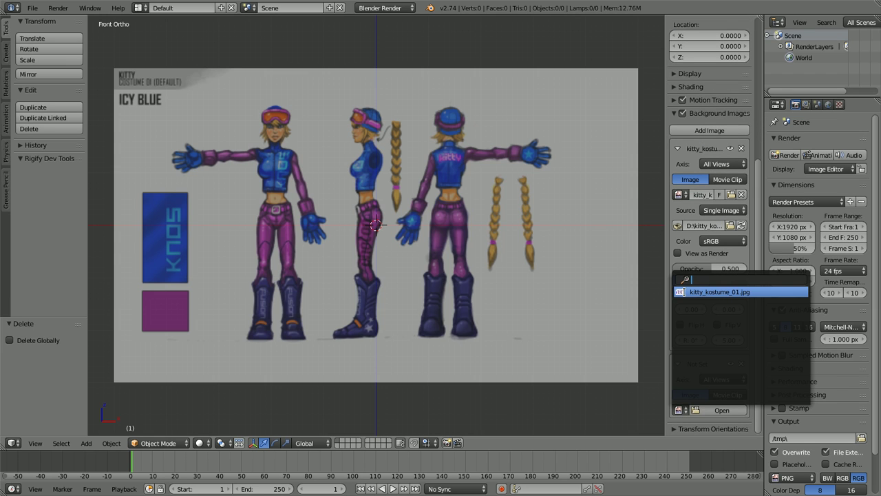
click(719, 292)
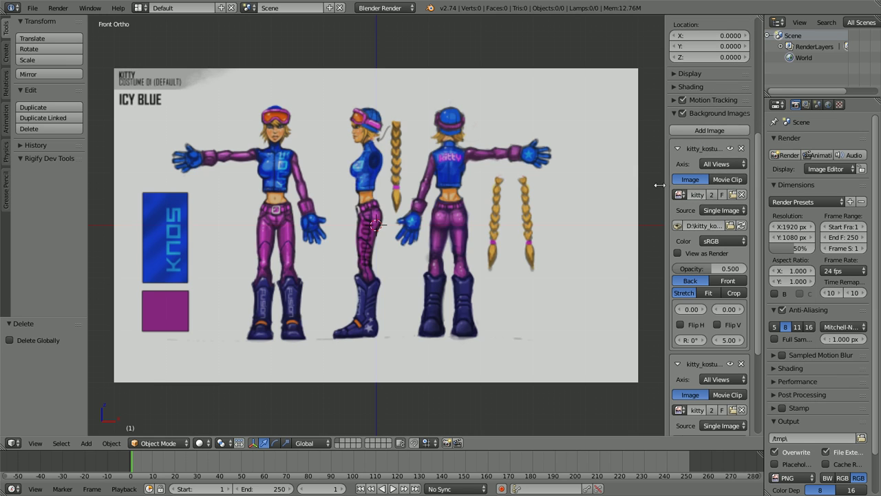
Assign the first background image to the Front view and the second one to the Right view
click(709, 165)
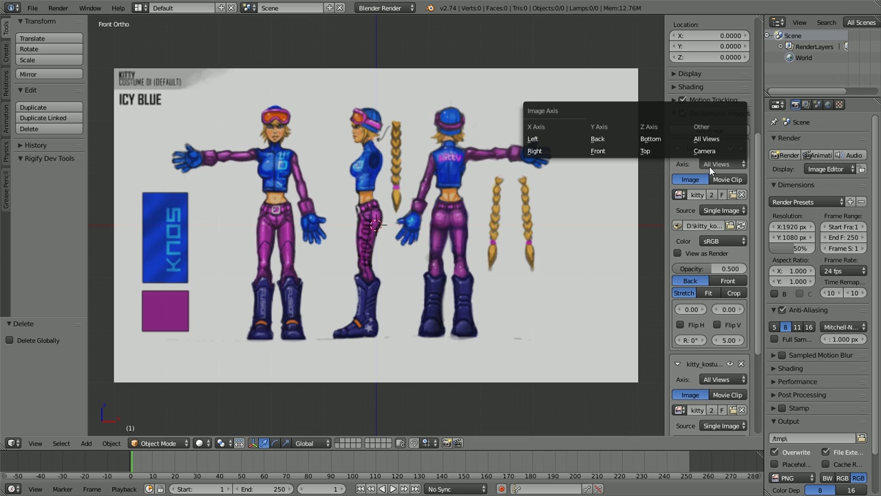
click(610, 151)
scroll(718, 225, down, 3)
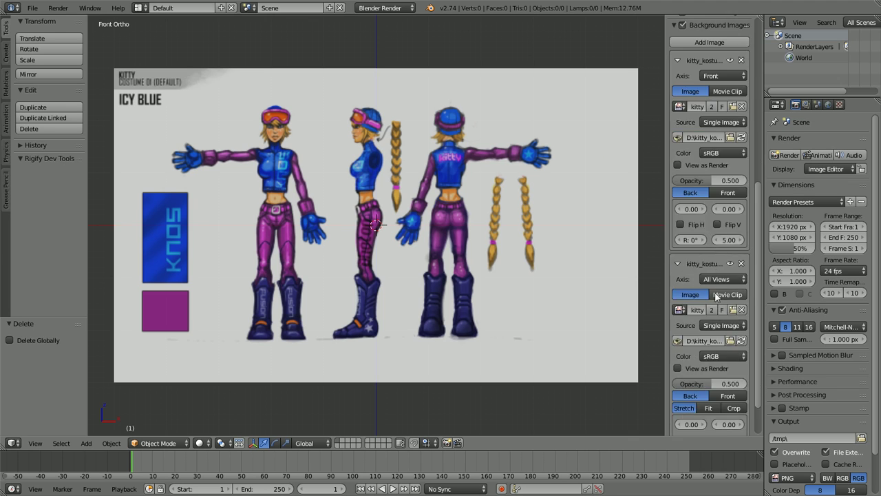
scroll(716, 229, down, 2)
click(716, 231)
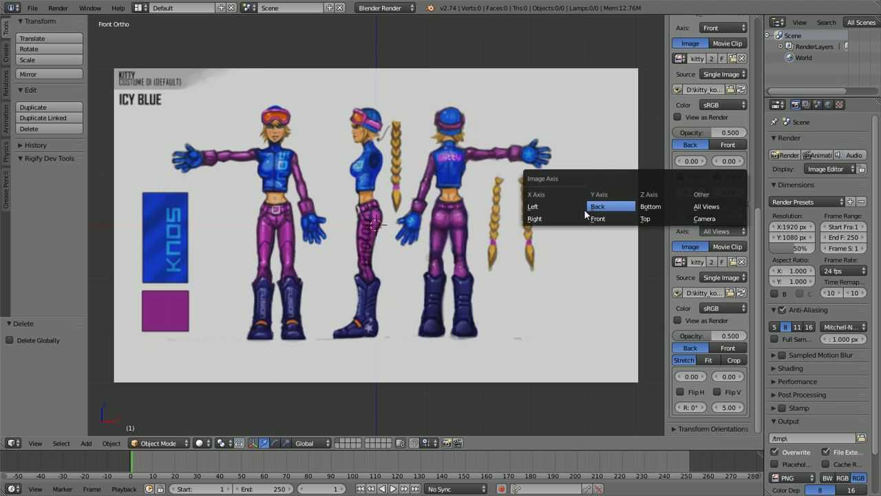
click(556, 218)
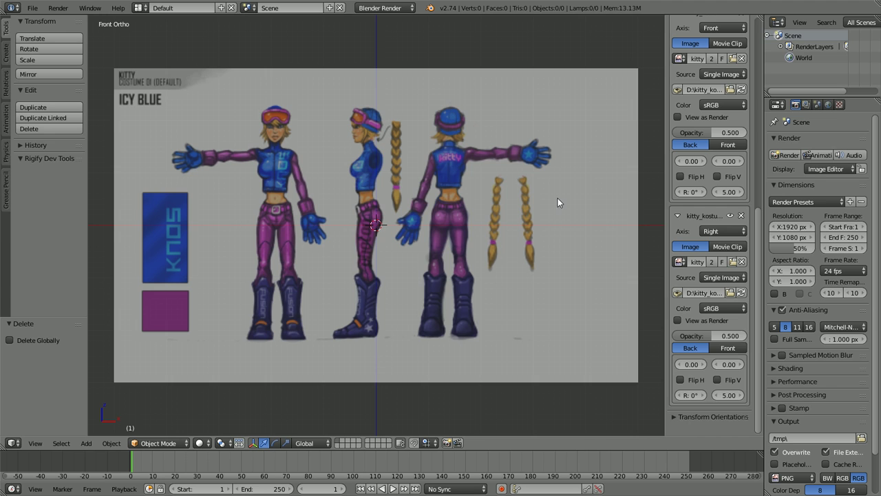
Set the front background image's horizontal offset to 1.9 to centre the front-facing figure
scroll(692, 197, up, 3)
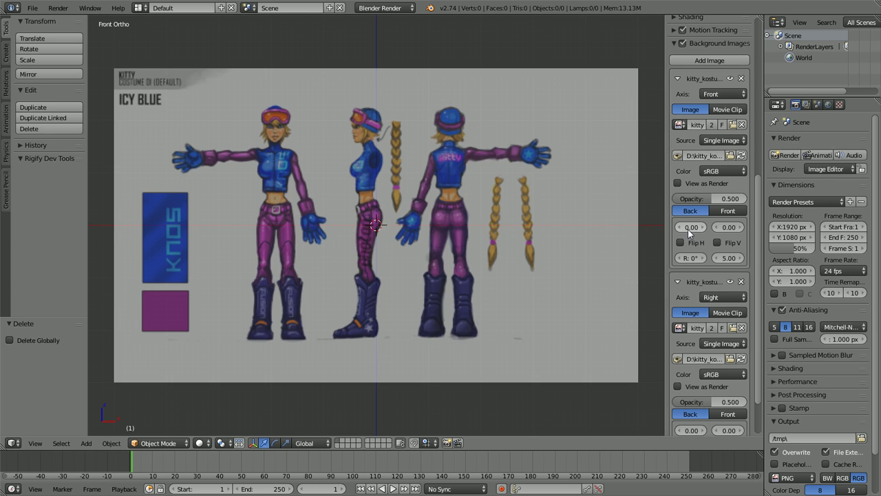
drag(689, 233, 747, 233)
click(690, 233)
text(1.9)
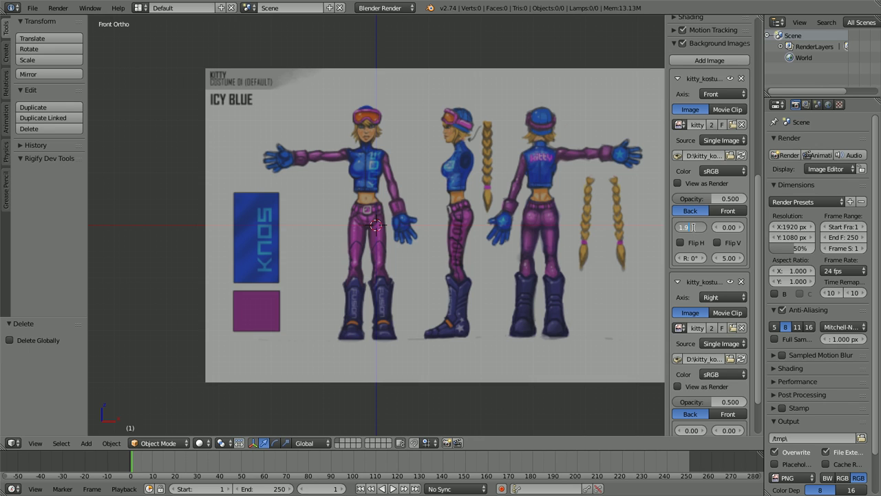
key(Return)
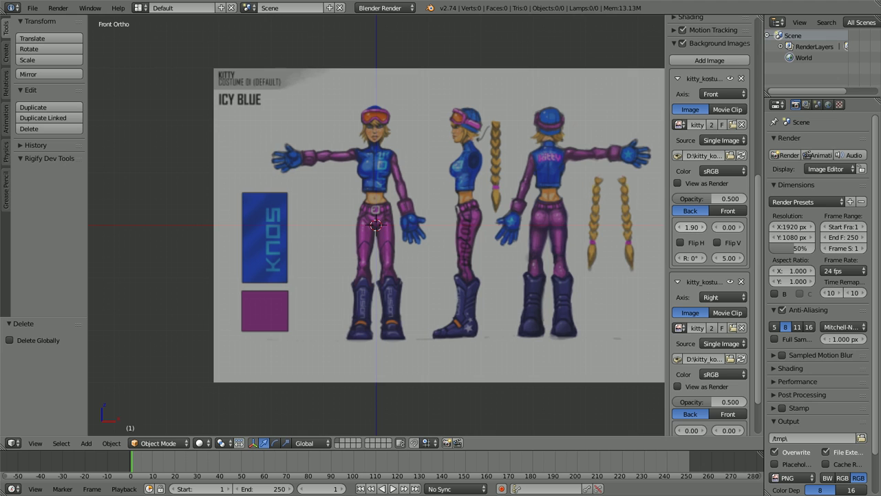
In the right view, shift the side background image horizontally to centre the profile figure on the vertical axis
scroll(721, 294, down, 3)
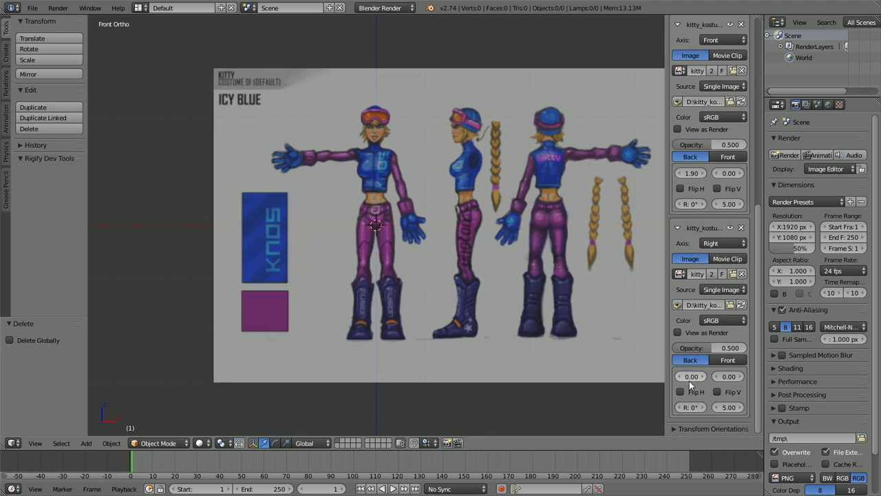
drag(691, 383, 689, 384)
key(KP_3)
scroll(640, 318, up, 2)
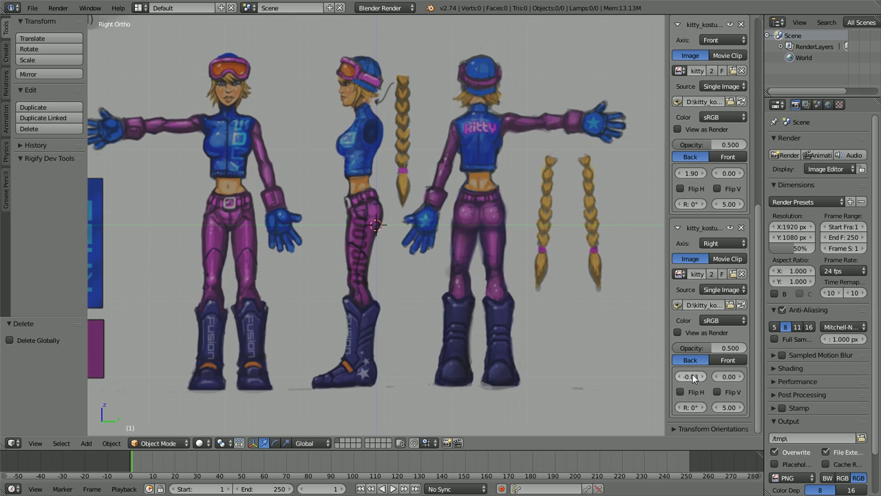
drag(691, 383, 699, 383)
Hide both side panels of the viewport and return to the front view of the reference
key(n)
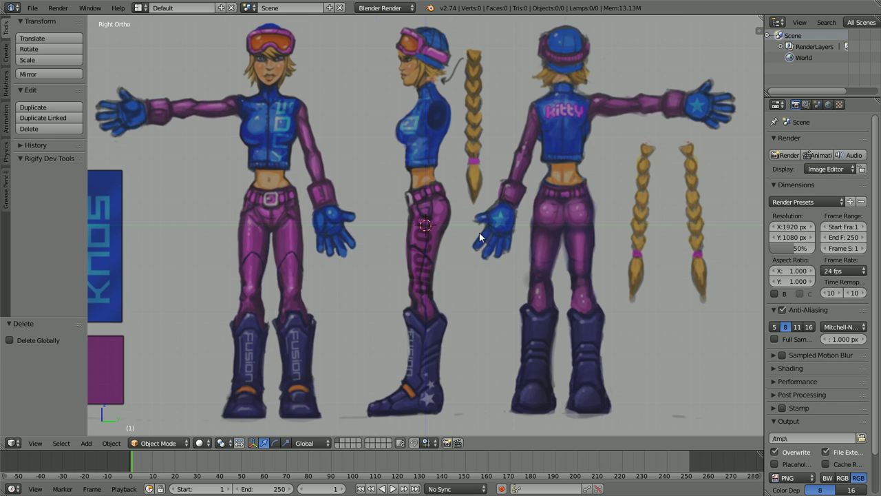
key(t)
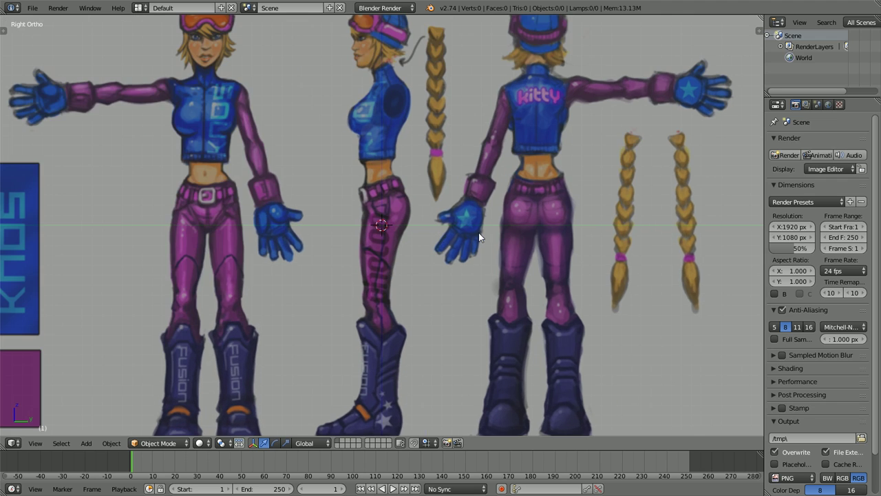
scroll(448, 210, down, 2)
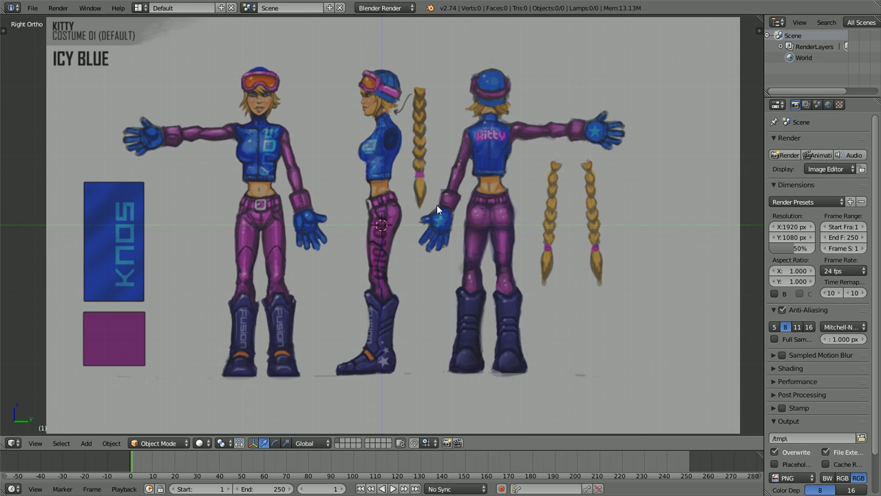
key(KP_1)
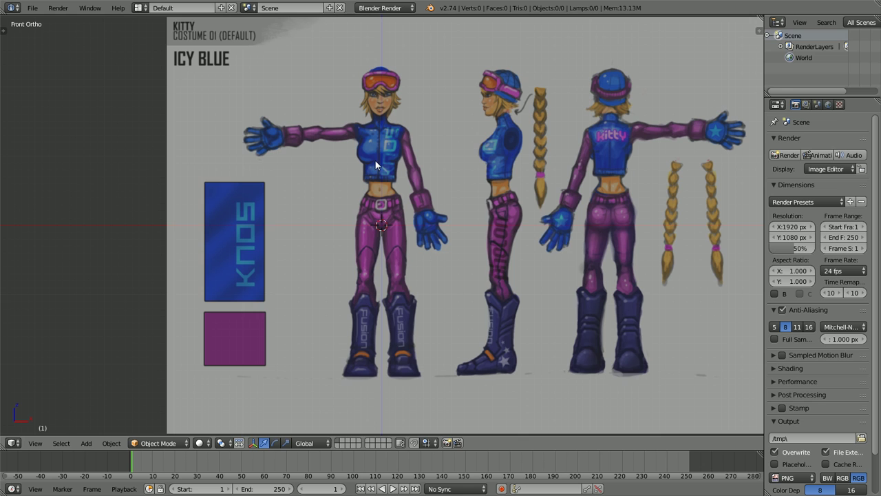
Add a cube mesh at the 3D cursor over the front figure's hips
scroll(375, 161, up, 3)
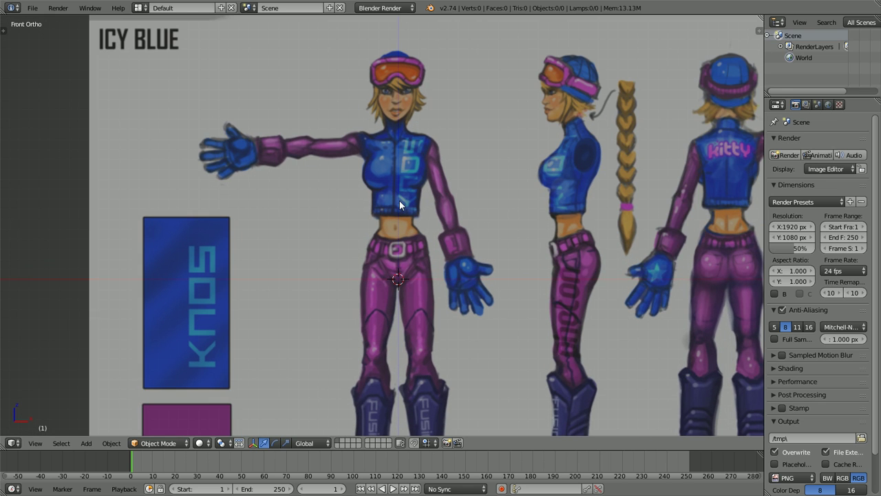
shift+middle_drag(400, 200, 387, 163)
scroll(382, 166, down, 1)
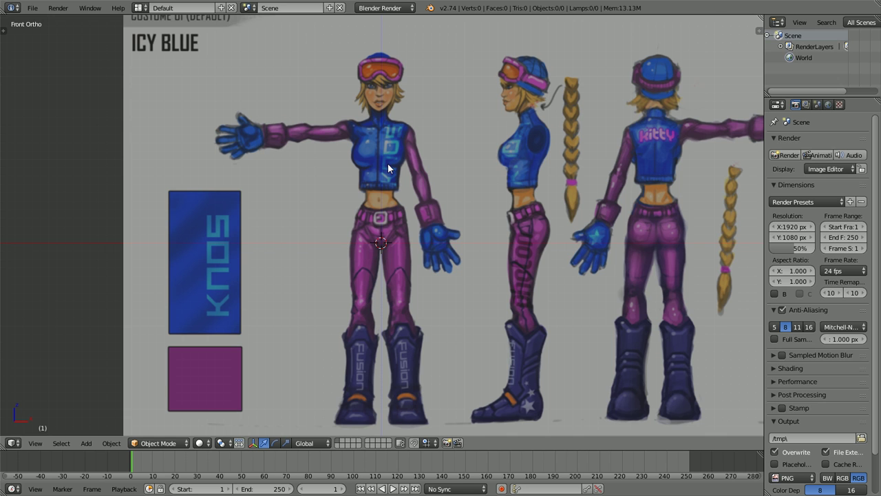
scroll(387, 165, up, 1)
key(shift+a)
mouse_move(389, 165)
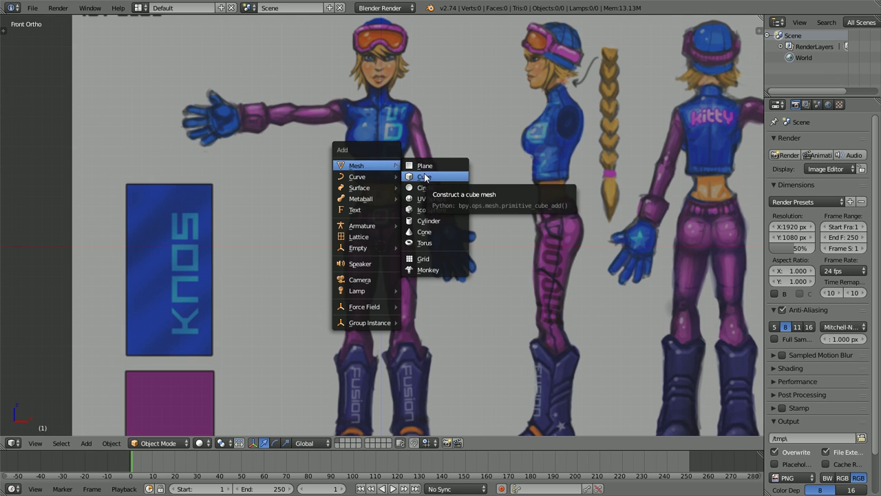
click(424, 177)
Give the cube a level 1 Subdivision Surface modifier and apply it to the mesh
scroll(550, 200, down, 5)
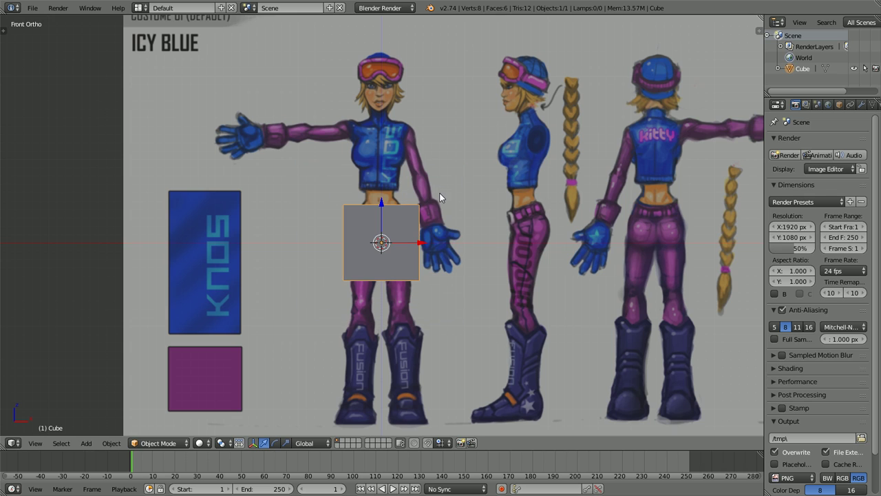
key(ctrl+1)
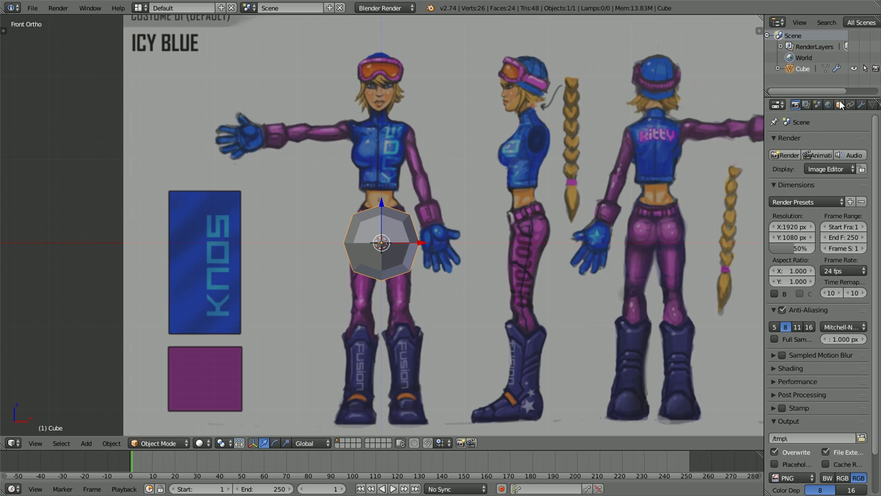
click(861, 103)
click(809, 176)
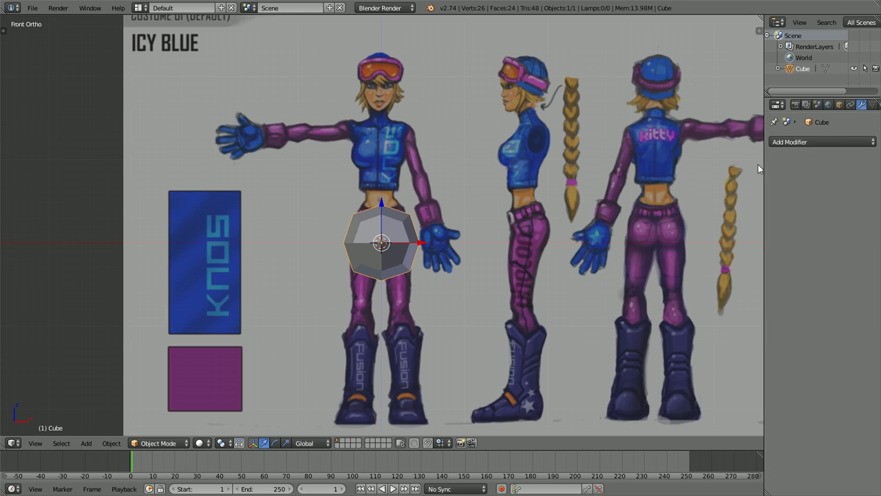
scroll(523, 206, up, 2)
scroll(502, 225, down, 1)
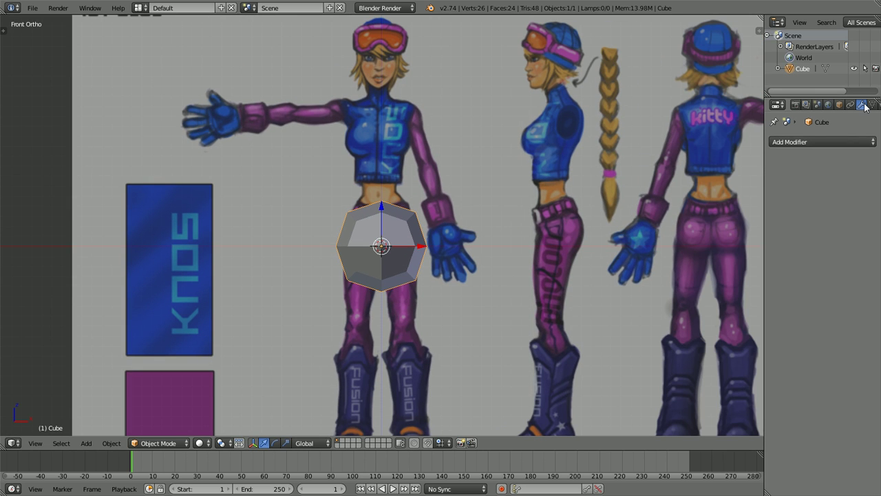
click(801, 142)
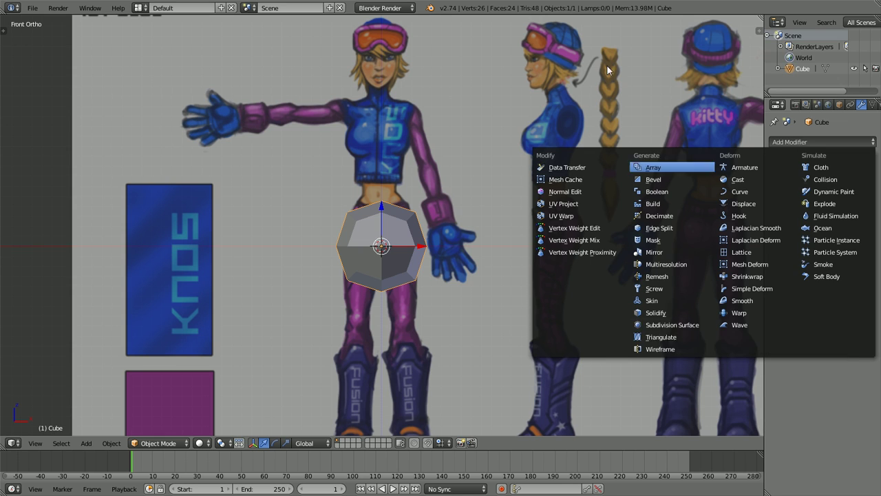
Move the rounded cube up along Z to the figure's chest and scale it down to fit the torso
key(g)
key(z)
click(480, 153)
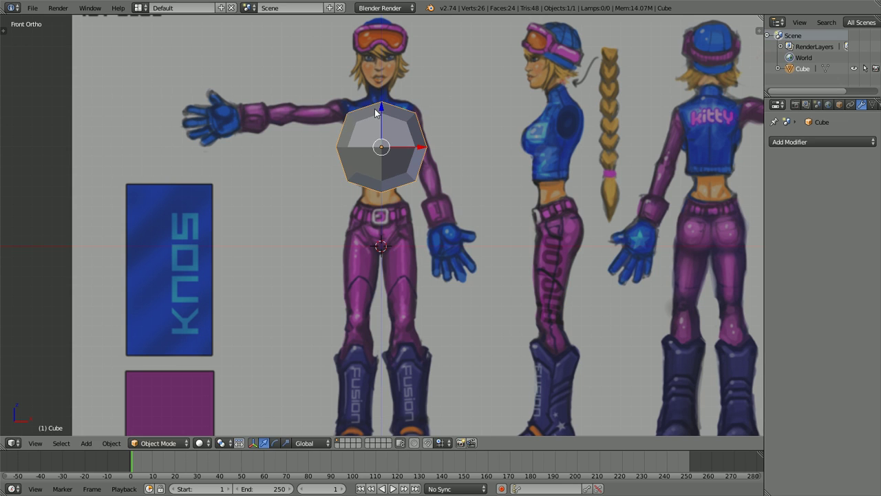
scroll(481, 151, up, 1)
key(s)
click(460, 140)
Edit the rounded cube's mesh and scale it along X to about 0.86 of its width in front view
key(Tab)
key(KP_Decimal)
scroll(457, 140, down, 3)
key(s)
key(x)
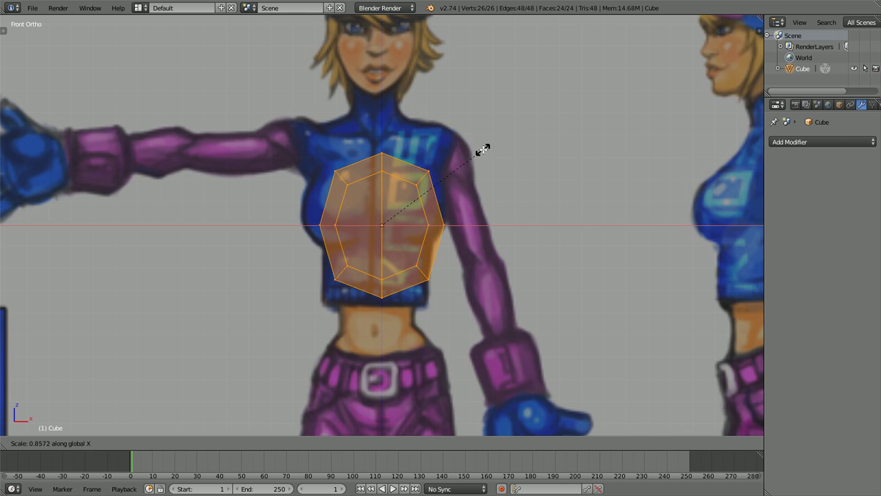
click(482, 146)
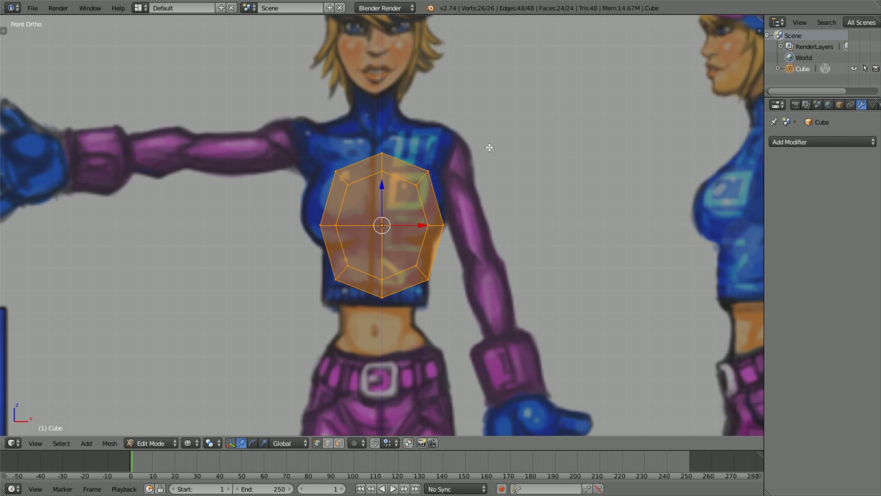
In side view, raise the mesh's top vertices along Z towards the shoulders and flatten them to one height
key(KP_3)
key(a)
mouse_move(499, 154)
ctrl+mouse_down()
mouse_move(254, 160)
mouse_move(452, 199)
ctrl+mouse_up()
key(g)
key(z)
click(451, 164)
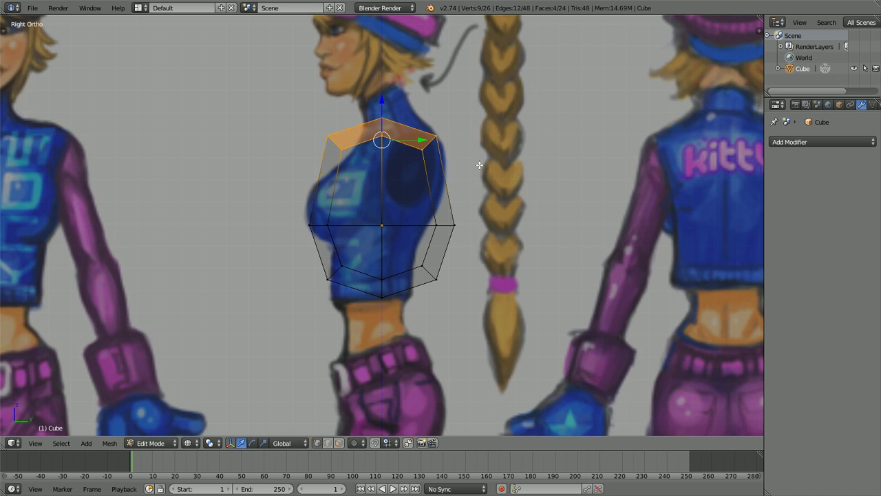
key(s)
key(z)
key(0)
key(Return)
Select all the bottom vertices of the mesh and flatten them along Z to one height
key(a)
mouse_move(499, 303)
ctrl+mouse_down()
mouse_move(315, 288)
mouse_move(409, 299)
ctrl+mouse_up()
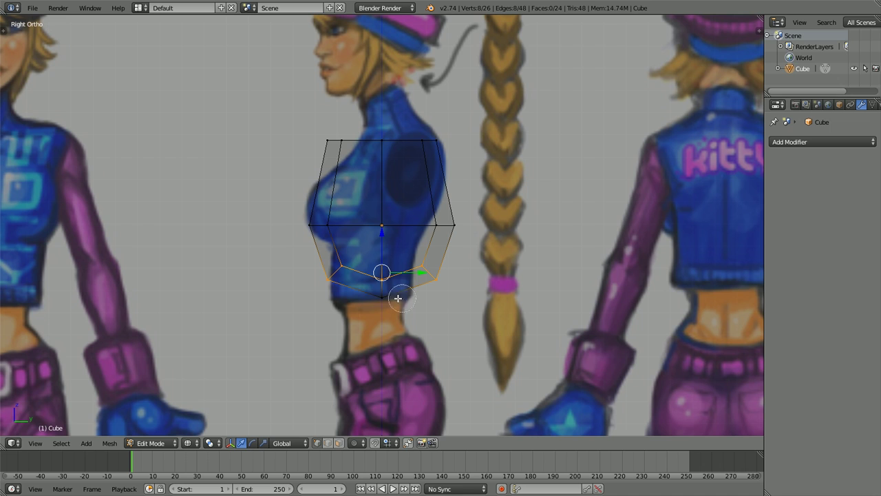
shift+right_click(383, 296)
key(s)
key(z)
key(0)
key(Return)
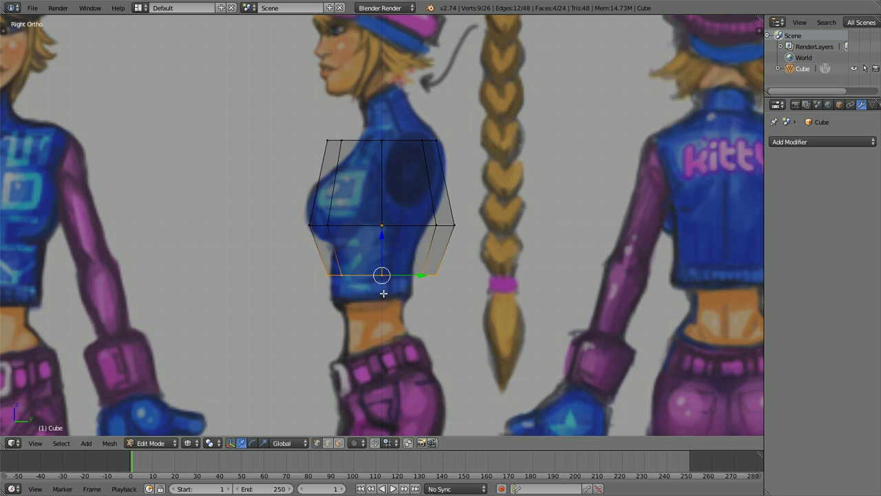
Scale the middle edge loop down along Y to the depth of the other rings and adjust its Y position
key(a)
alt+right_click(399, 226)
key(s)
key(y)
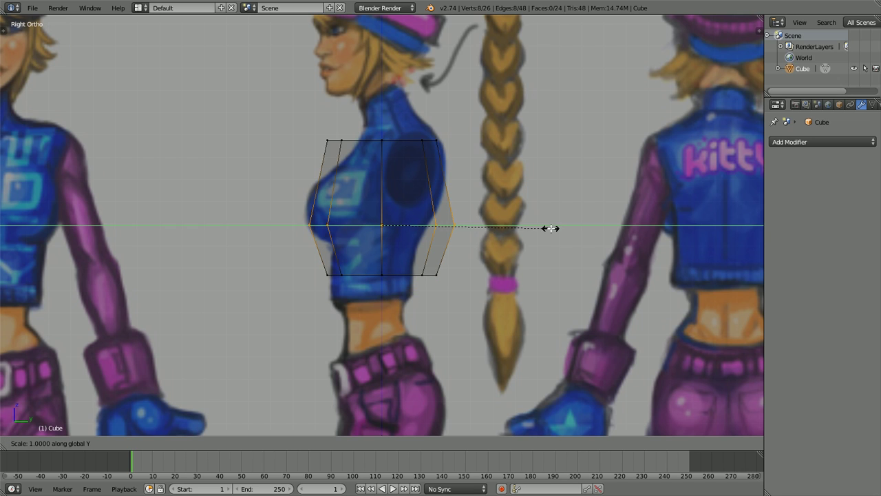
click(504, 223)
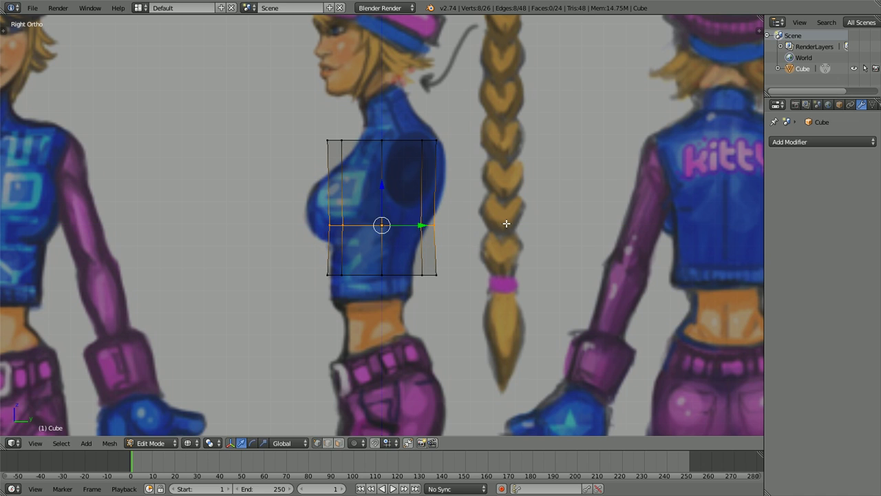
key(g)
key(y)
click(505, 223)
Scale down the top ring, shift it about 0.07 along Y towards the back and raise it slightly to fit the shoulders
key(a)
mouse_move(520, 185)
ctrl+mouse_down()
mouse_move(445, 106)
mouse_move(384, 164)
mouse_move(496, 163)
ctrl+mouse_up()
key(s)
click(478, 153)
key(g)
key(z)
key(y)
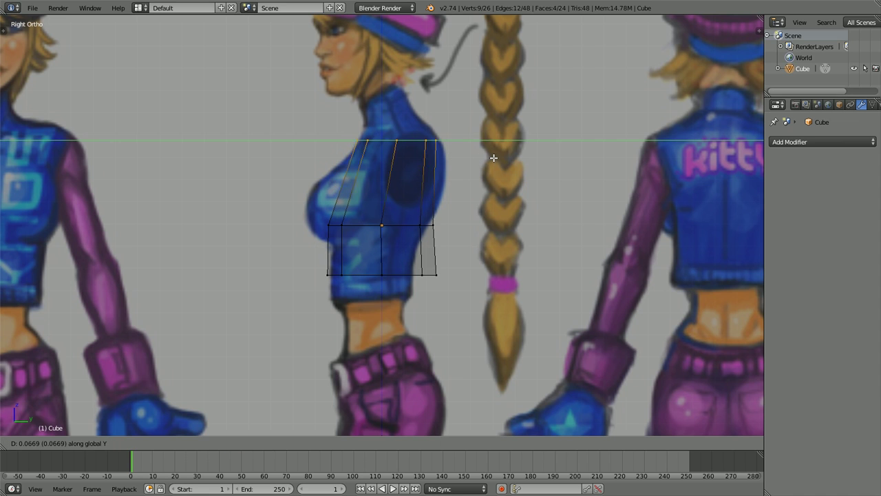
click(496, 158)
key(g)
key(z)
click(495, 153)
Scale the bottom ring down along Y and shift it along Y to match the jacket's lower torso in side view
key(a)
mouse_move(491, 271)
ctrl+mouse_down()
mouse_move(347, 250)
mouse_move(522, 302)
ctrl+mouse_up()
key(s)
key(y)
click(524, 285)
key(g)
key(y)
click(517, 285)
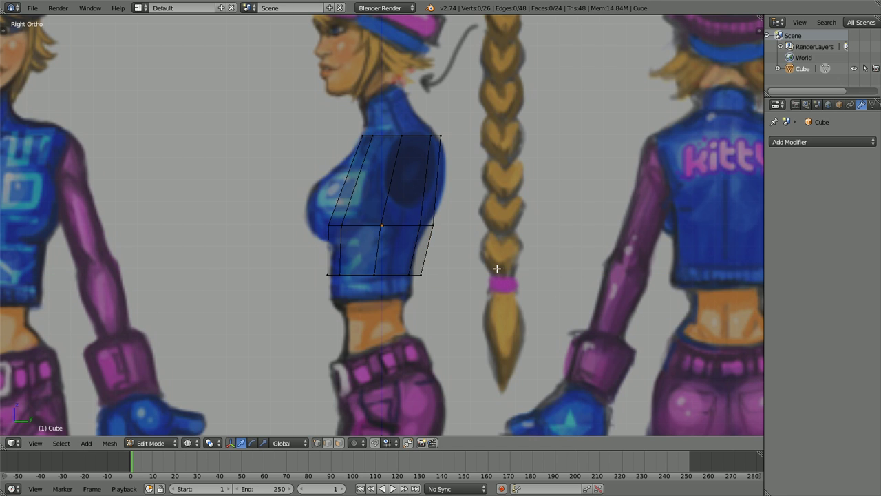
Scale the middle ring down and reposition it so it lines up with the slope between the shoulders and waist
alt+right_click(455, 243)
key(s)
click(493, 250)
key(g)
click(488, 248)
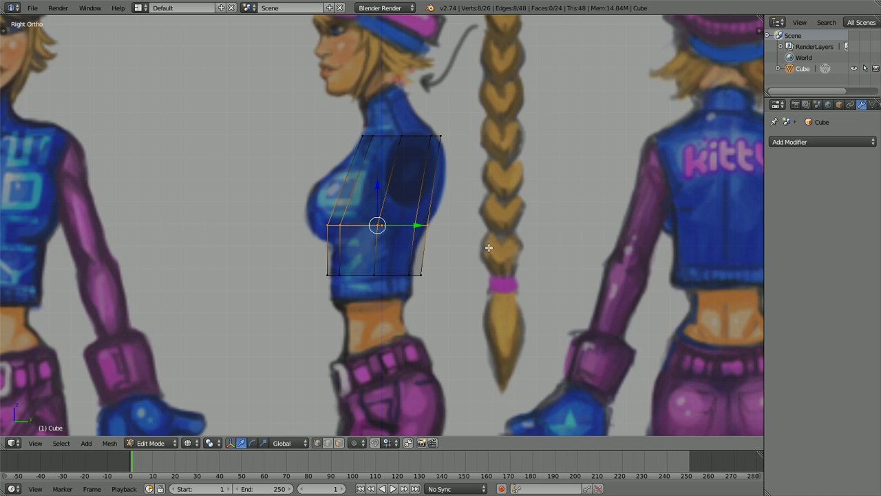
key(a)
key(b)
drag(438, 205, 295, 225)
key(s)
click(519, 242)
key(g)
click(521, 241)
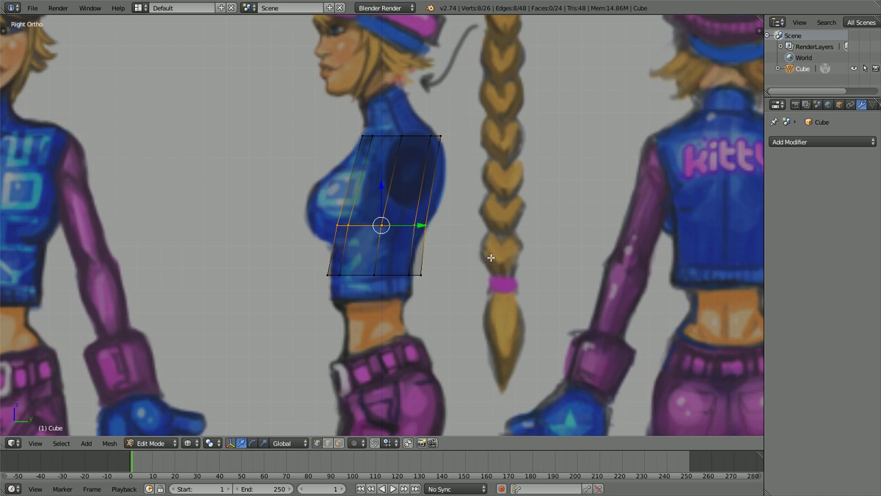
Scale the bottom ring down slightly to fit the waist in side view
key(a)
mouse_move(482, 261)
ctrl+mouse_down()
mouse_move(382, 246)
mouse_move(509, 283)
ctrl+mouse_up()
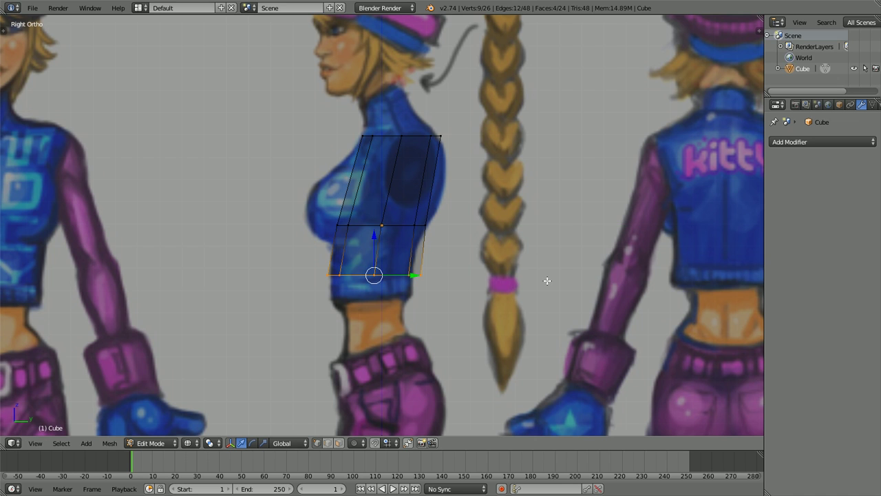
key(s)
click(534, 279)
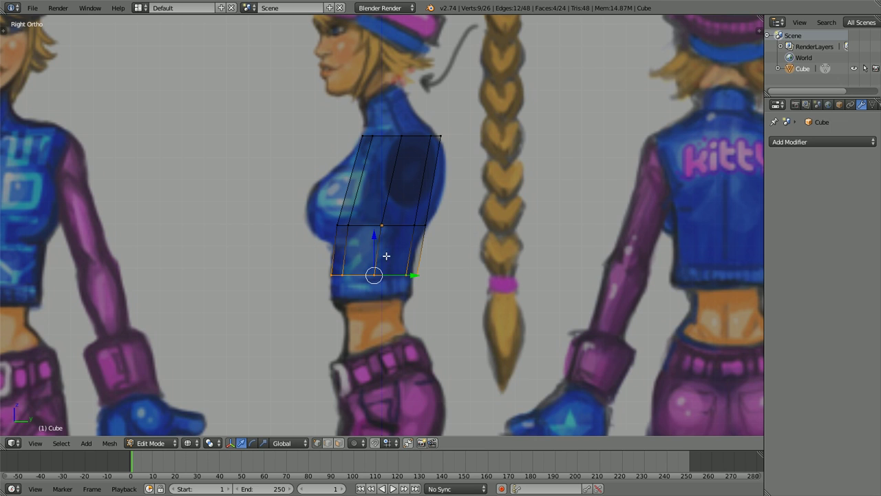
scroll(413, 258, up, 1)
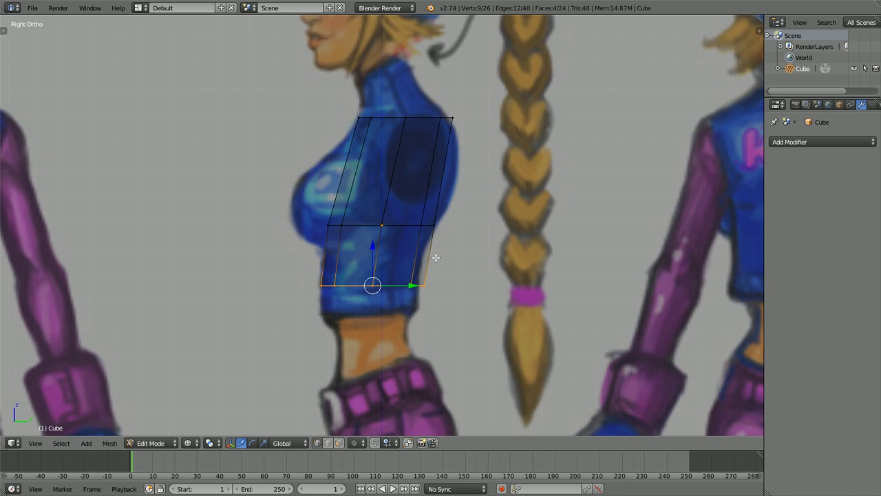
In front view, widen the bottom ring along X by about 1.23 to match the jacket's width
key(a)
key(KP_1)
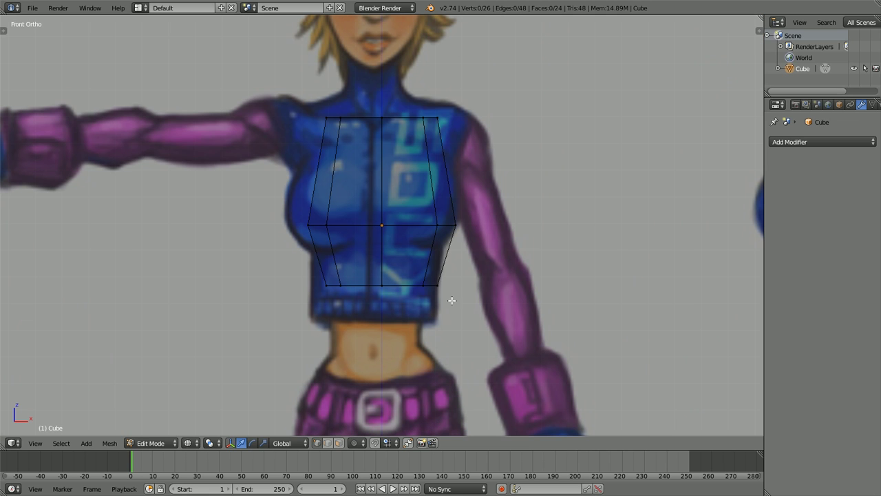
mouse_move(457, 289)
ctrl+mouse_down()
mouse_move(309, 268)
mouse_move(460, 305)
ctrl+mouse_up()
key(s)
key(x)
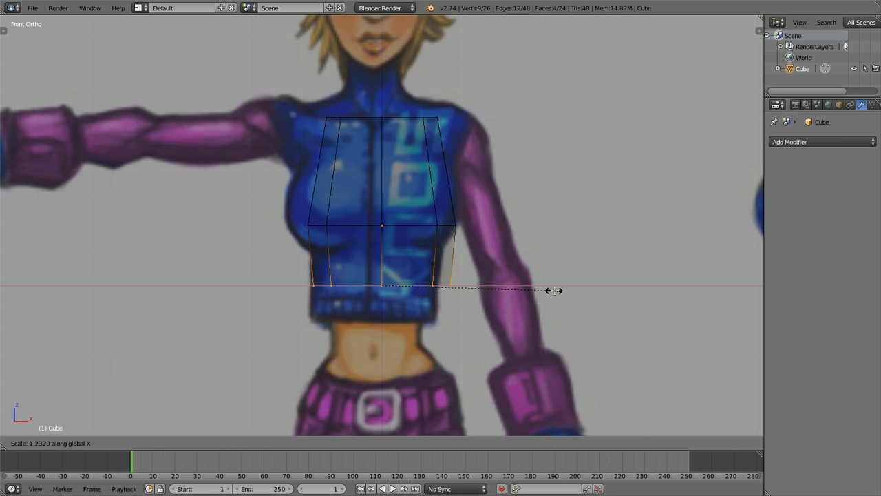
click(557, 291)
Narrow the middle ring along X until it aligns with the bottom ring's width
key(a)
mouse_move(486, 231)
ctrl+mouse_down()
mouse_move(429, 201)
mouse_move(389, 249)
ctrl+mouse_up()
key(s)
key(x)
click(547, 248)
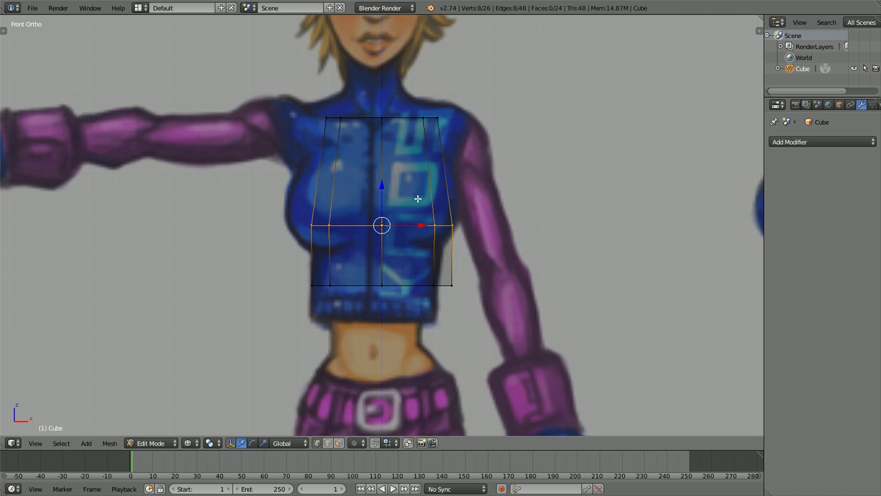
Squeeze the vertices of the torso's outer -X side together along X and shift them outward by about 0.025
key(a)
mouse_move(357, 135)
ctrl+mouse_down()
mouse_move(324, 102)
mouse_move(340, 312)
ctrl+mouse_up()
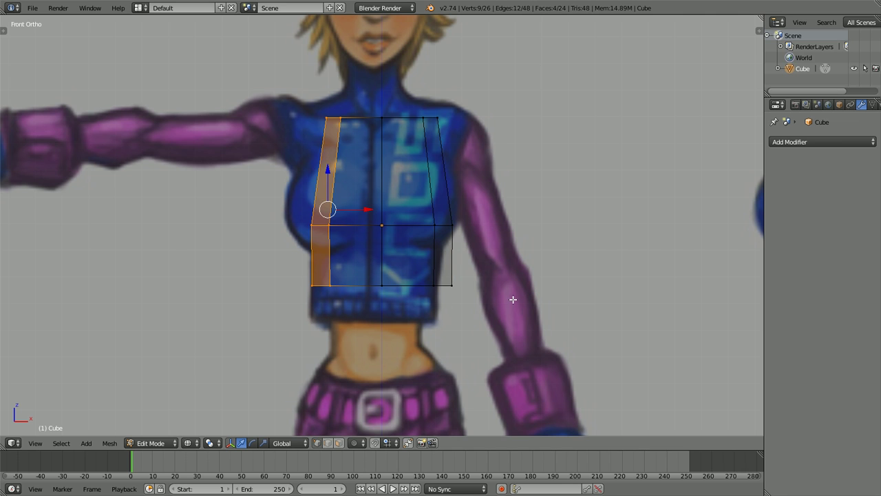
key(s)
key(x)
click(434, 287)
key(g)
key(x)
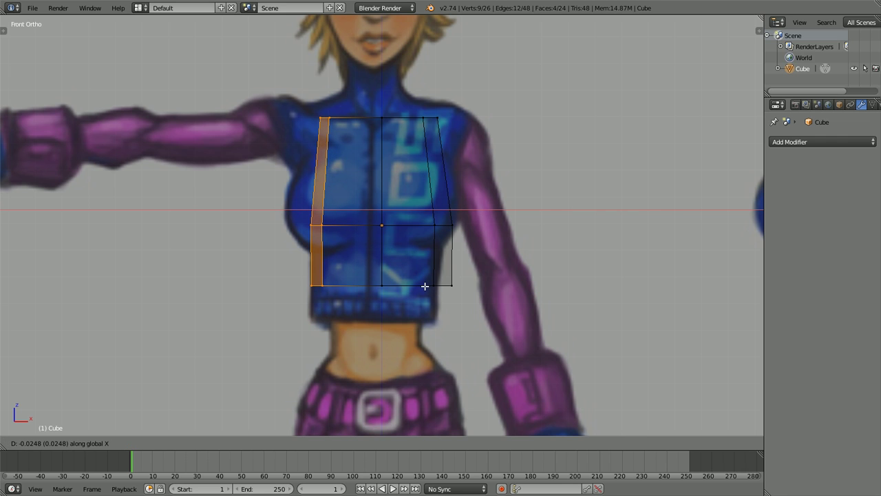
click(422, 287)
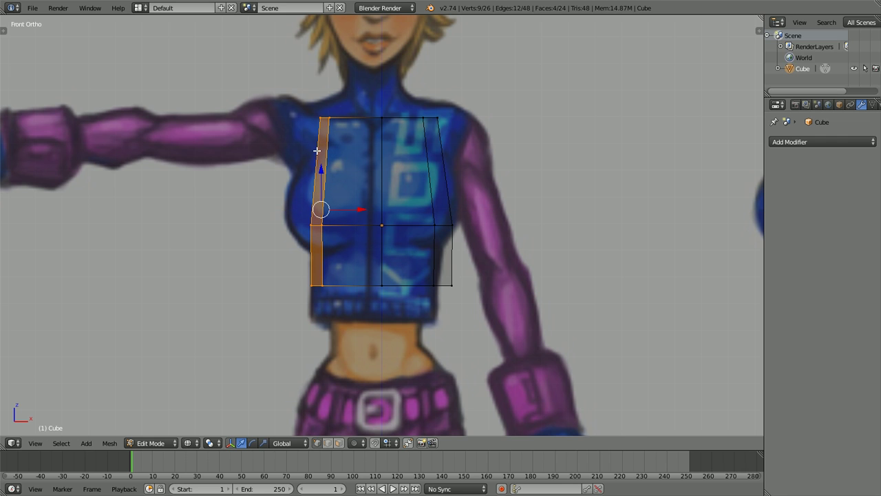
Delete all the mesh's faces on the +X side of the centre line, keeping only the other half
key(a)
key(l)
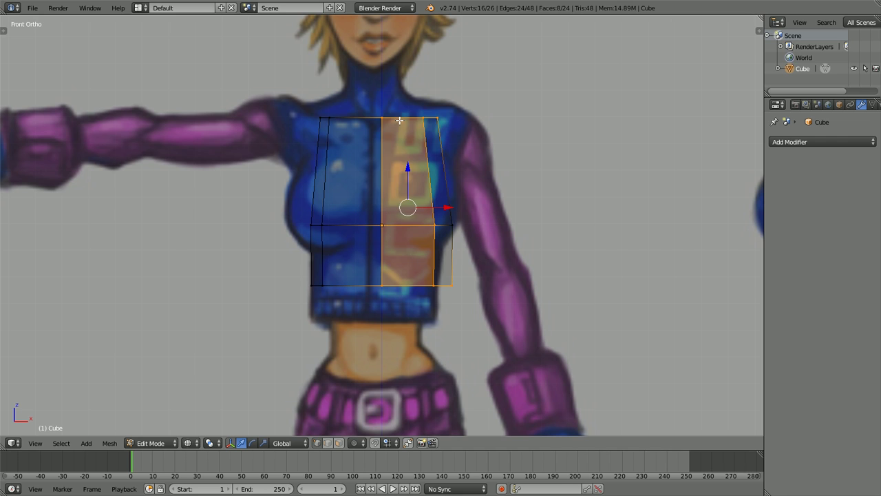
key(x)
click(387, 143)
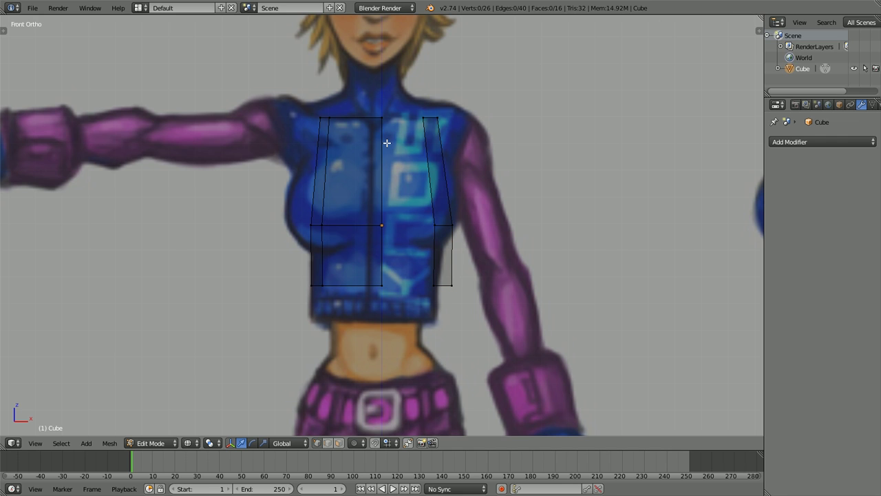
key(l)
key(x)
click(428, 146)
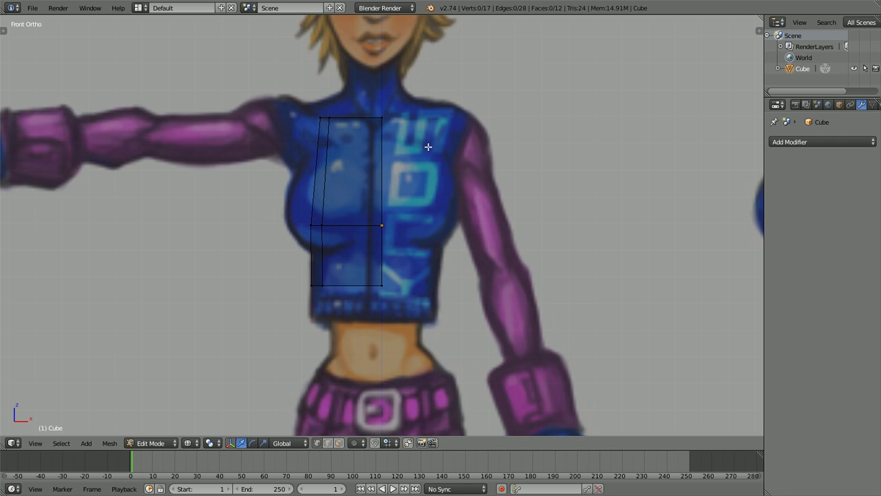
Add a Mirror modifier on the X axis to the half torso and enable its clipping option
key(Tab)
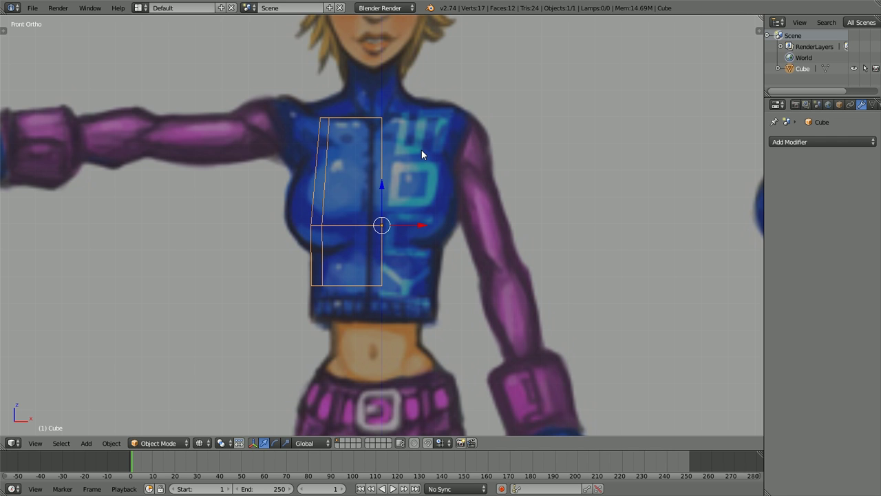
key(alt+shift+m)
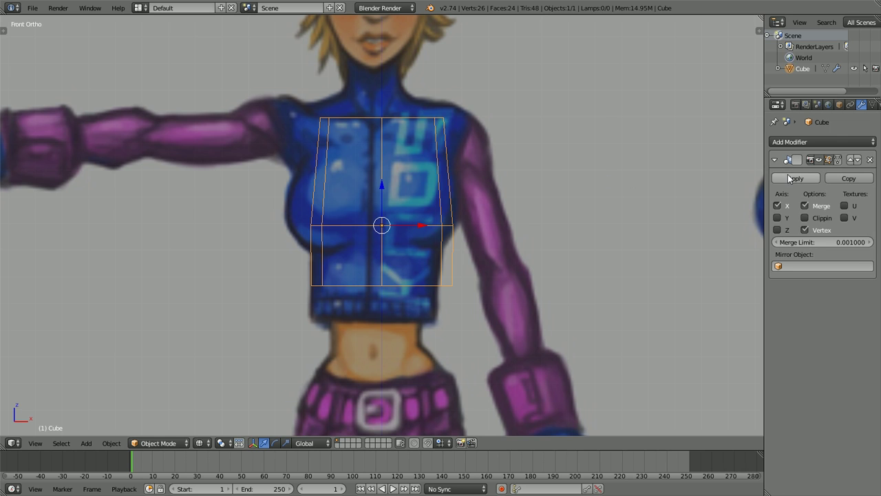
click(804, 218)
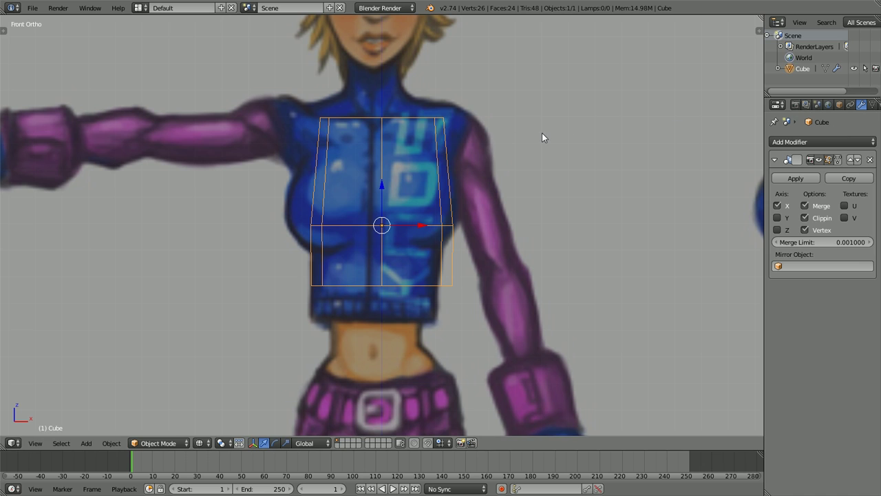
Move the outer top vertices of the half torso slightly outward along X towards the shoulder
key(Tab)
key(z)
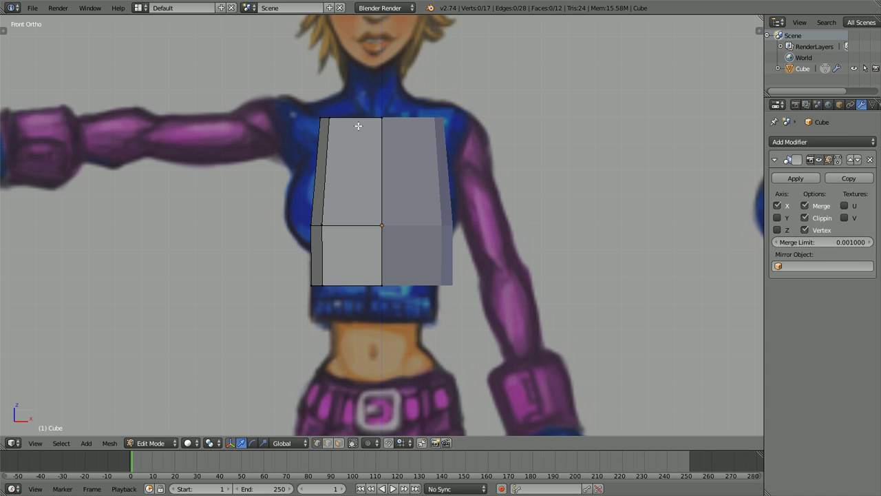
key(z)
ctrl+drag(347, 110, 334, 141)
key(g)
key(x)
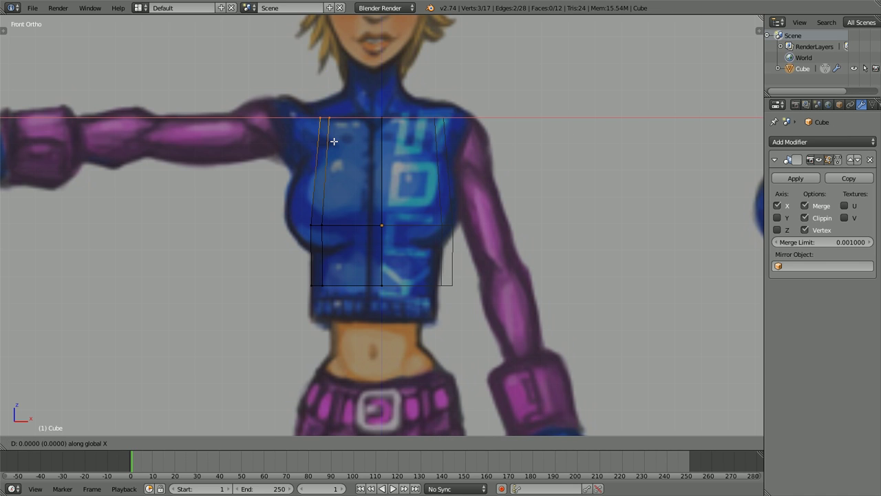
click(329, 141)
Cut a centred vertical edge loop into the half torso between the centre line and the outer side
key(z)
key(a)
key(ctrl+r)
click(357, 120)
right_click(358, 120)
Delete the two top faces beside the centre line to open the neck hole, and return to vertex selection
key(z)
key(ctrl+Tab)
click(330, 142)
key(z)
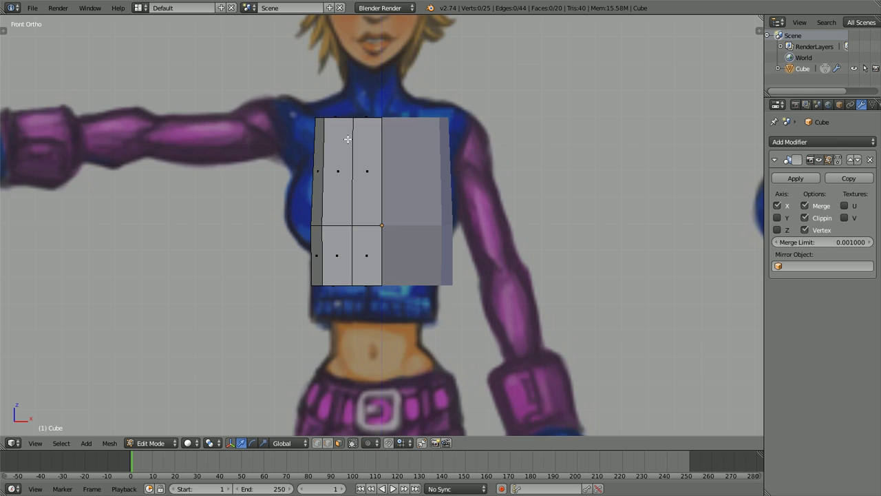
middle_drag(345, 124, 351, 160)
right_click(351, 159)
right_click(364, 152)
shift+right_click(359, 117)
key(x)
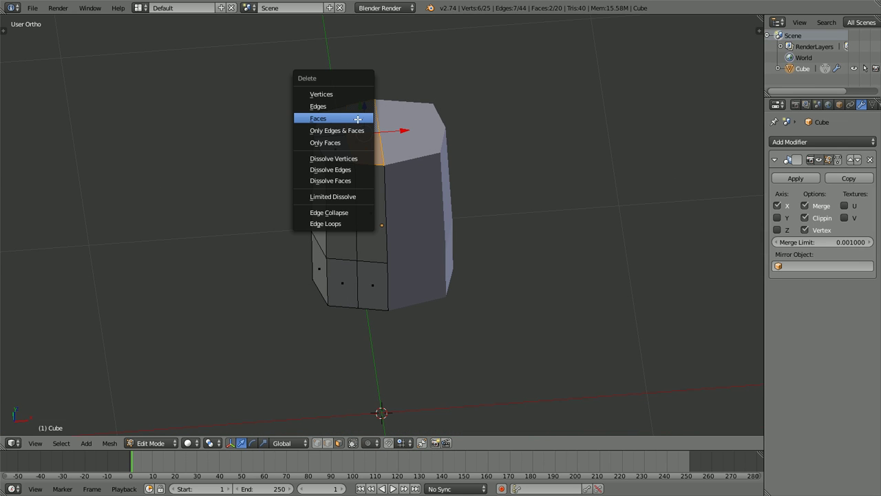
click(358, 119)
key(ctrl+Tab)
click(350, 95)
key(KP_1)
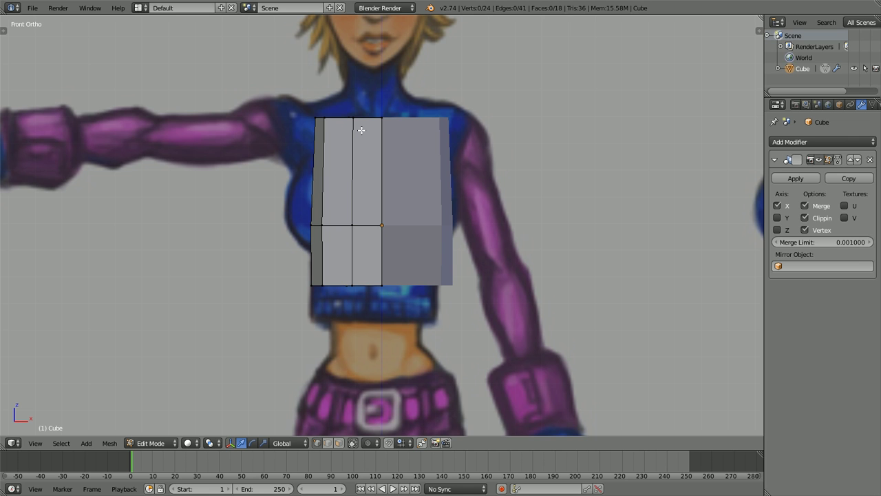
key(z)
middle_drag(355, 129, 328, 153)
key(z)
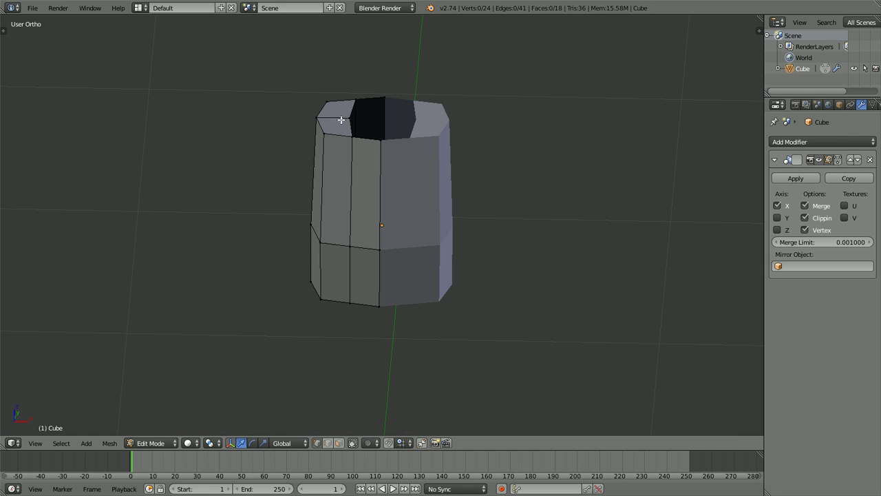
right_click(344, 118)
key(KP_1)
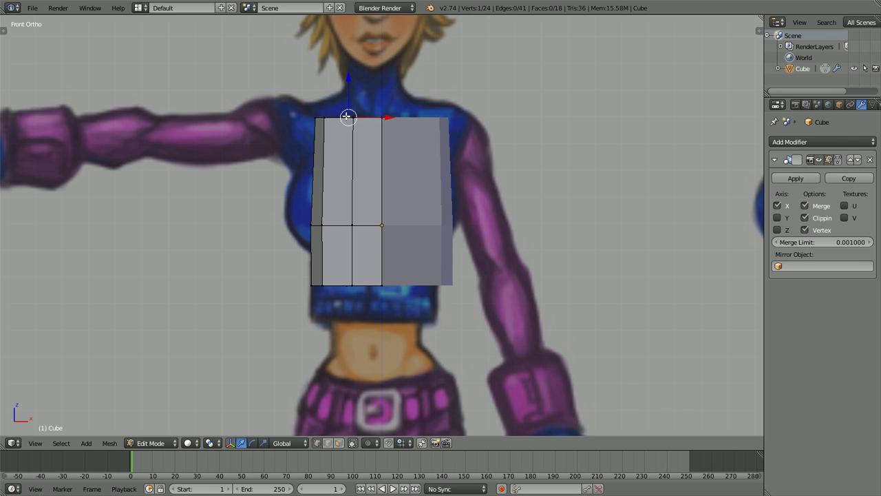
Raise all the top vertices of the torso in front view up to the reference's shoulder line
key(a)
key(z)
key(b)
drag(455, 97, 306, 130)
key(g)
click(403, 122)
key(a)
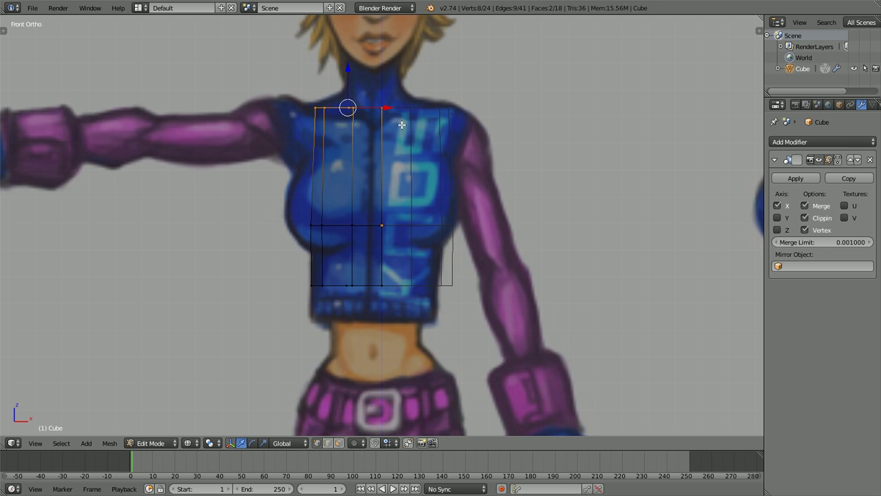
Raise the top vertex between the neck hole and shoulder along Z to the base of the neck in front view
key(z)
middle_drag(366, 104, 362, 134)
right_click(352, 118)
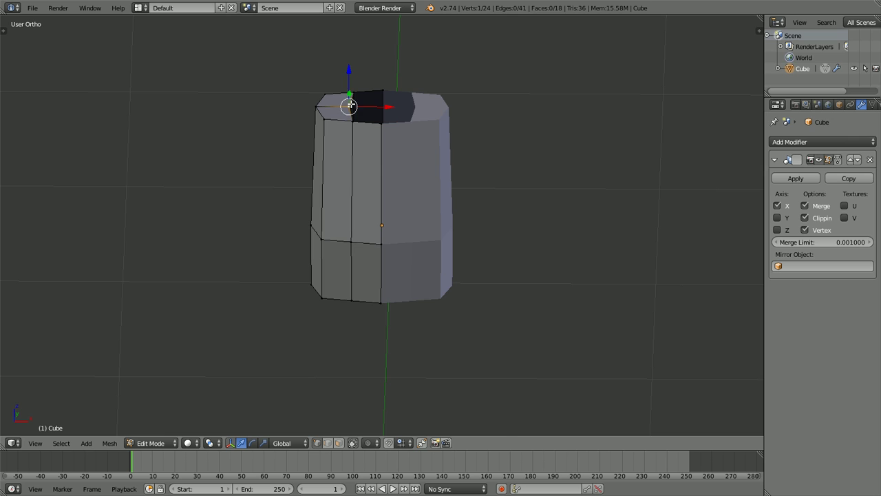
key(KP_1)
key(g)
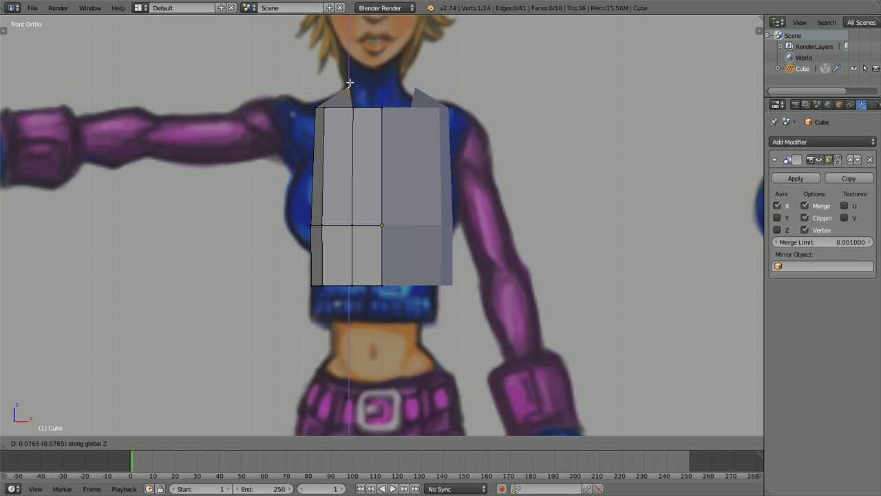
click(348, 83)
scroll(331, 118, up, 1)
Lower the corner vertices beside the shoulder along Z and move the outer shoulder vertices outward along X
key(a)
key(z)
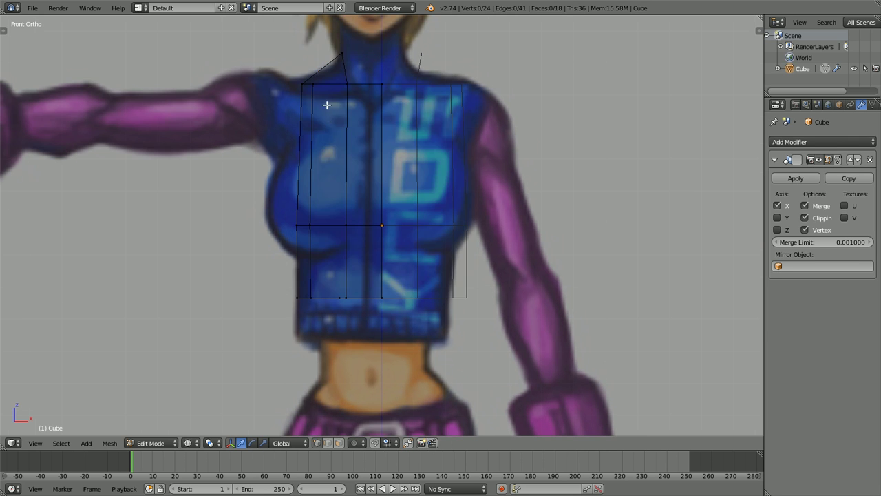
key(c)
mouse_move(318, 102)
ctrl+mouse_down()
mouse_move(326, 100)
mouse_move(314, 112)
ctrl+mouse_up()
key(g)
key(z)
click(324, 112)
key(a)
key(g)
key(x)
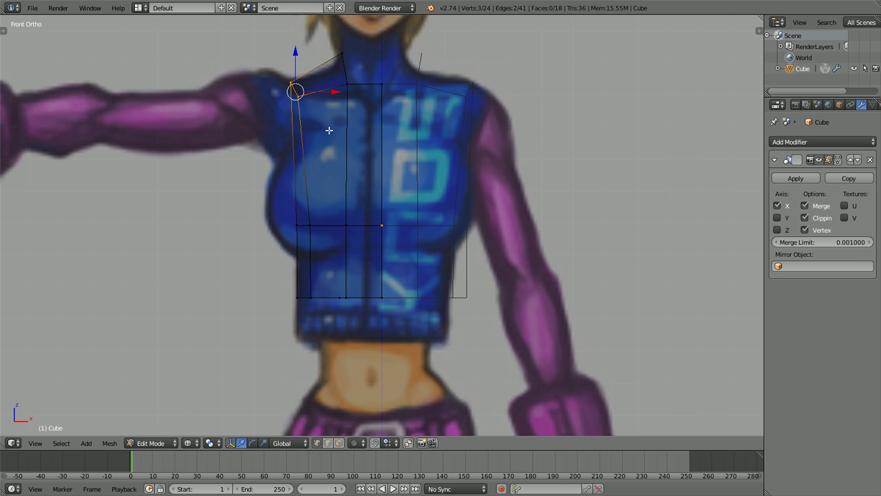
key(a)
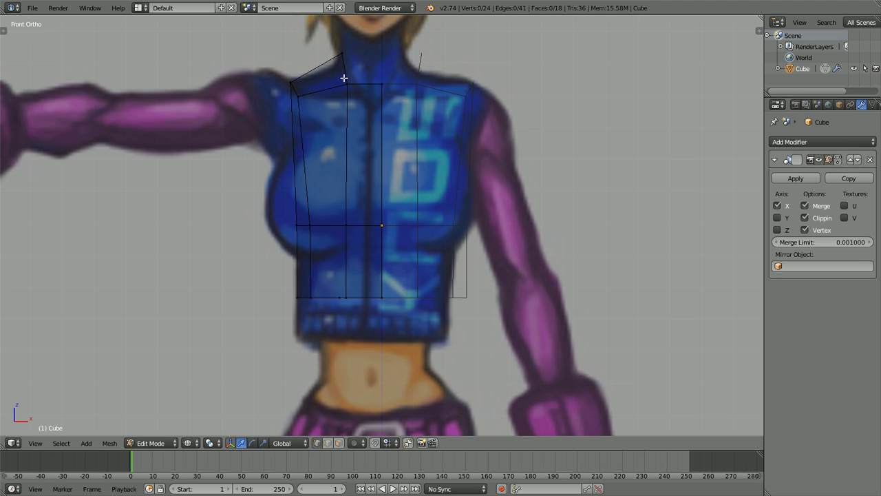
Lower the front centre vertex of the neck hole slightly along Z
key(z)
right_click(381, 85)
key(g)
key(z)
click(377, 99)
Move the upper back vertices of the torso forward and down in side view to follow the reference's back
key(KP_3)
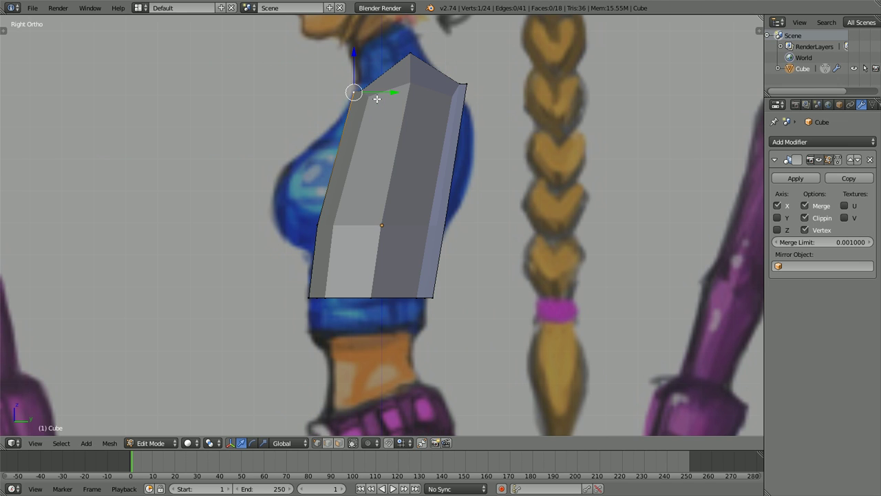
key(a)
key(z)
right_click(345, 89)
key(a)
ctrl+drag(467, 72, 466, 111)
key(g)
click(459, 117)
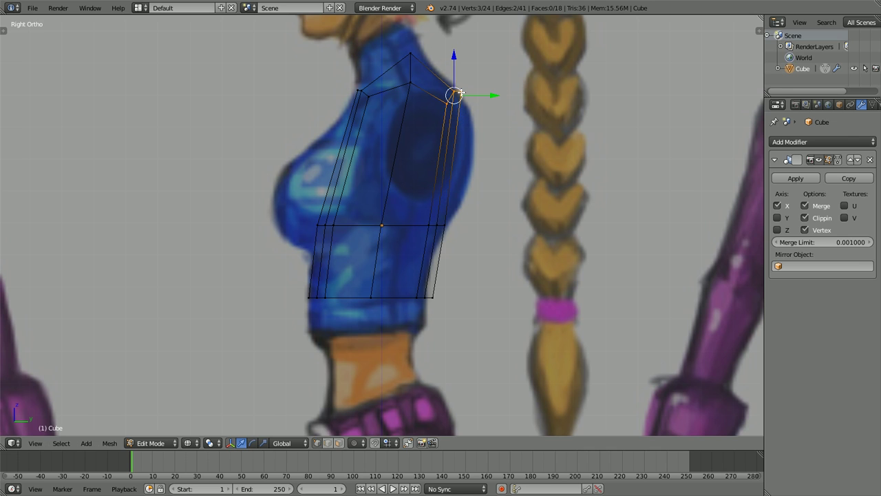
Reposition the upper back vertices individually in side view, and move and scale them as a group to tighten the back edge
right_click(462, 89)
right_click(456, 90)
key(g)
click(458, 93)
right_click(463, 91)
key(g)
click(463, 94)
key(a)
mouse_move(475, 90)
ctrl+mouse_down()
mouse_move(427, 108)
mouse_move(482, 128)
ctrl+mouse_up()
key(g)
click(470, 93)
key(s)
click(513, 110)
key(a)
Adjust the front neckline vertices and the two shoulder ridge vertices in side view to match the reference's neck and shoulder
mouse_move(364, 66)
ctrl+mouse_down()
mouse_move(361, 116)
mouse_move(382, 100)
ctrl+mouse_up()
key(g)
click(382, 95)
key(a)
right_click(402, 63)
key(g)
click(395, 63)
right_click(411, 86)
key(g)
click(408, 86)
Shift the back neckline vertices slightly in side view to fit the nape of the reference
right_click(433, 90)
key(a)
right_click(446, 77)
ctrl+drag(426, 59, 446, 80)
key(g)
click(452, 81)
key(a)
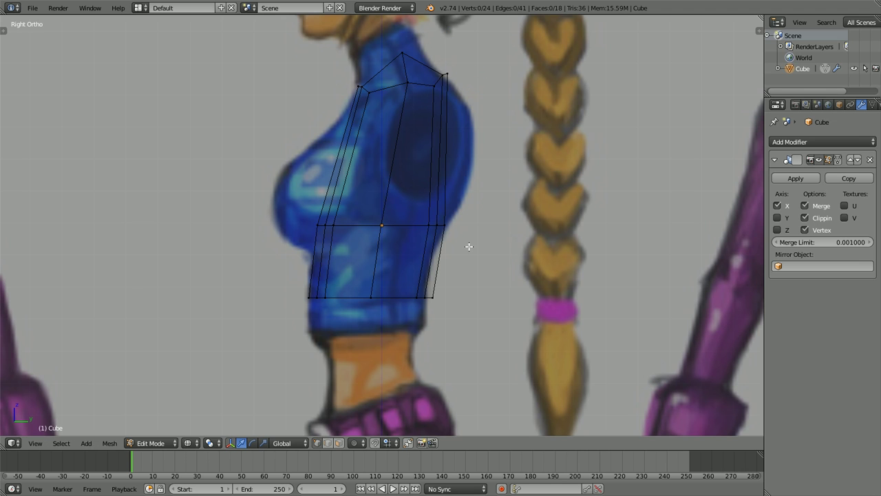
Nudge the outer shoulder vertices slightly in front view to follow the reference's shoulder line
key(KP_1)
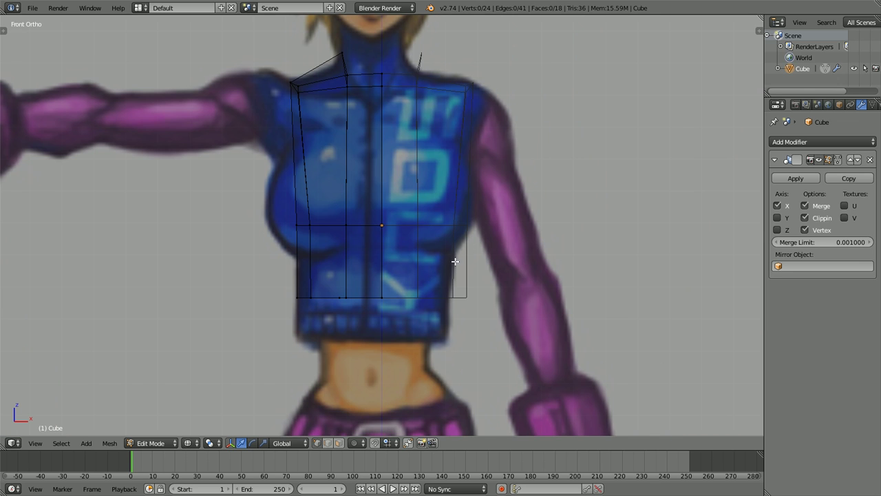
key(a)
key(z)
key(a)
key(z)
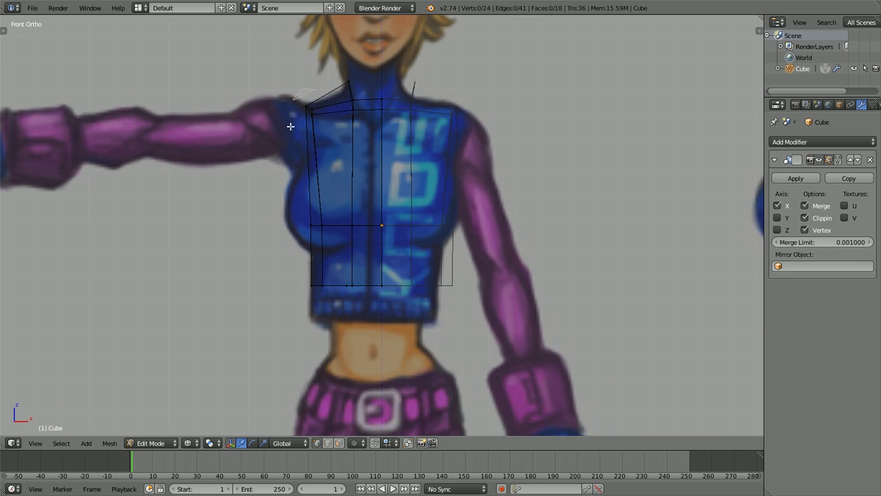
ctrl+drag(290, 126, 321, 133)
key(g)
click(322, 126)
key(a)
key(z)
scroll(333, 135, down, 1)
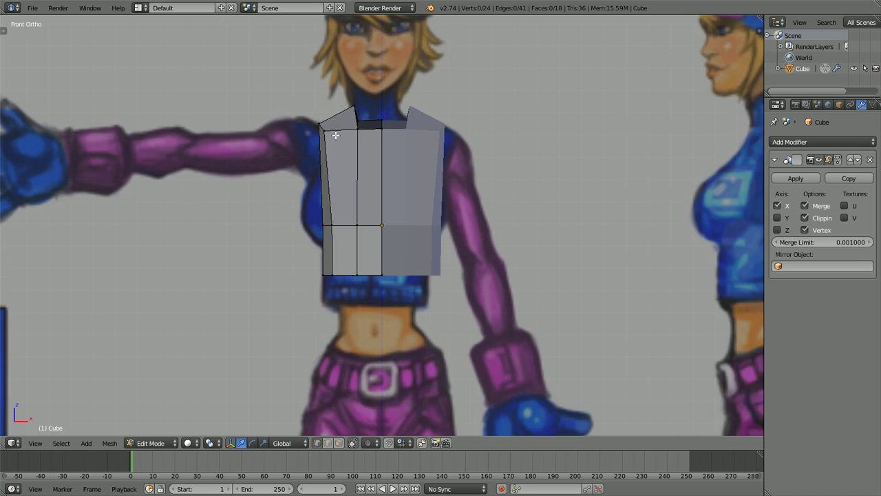
Cut a centred horizontal edge loop around the upper section of the half torso
scroll(335, 137, up, 2)
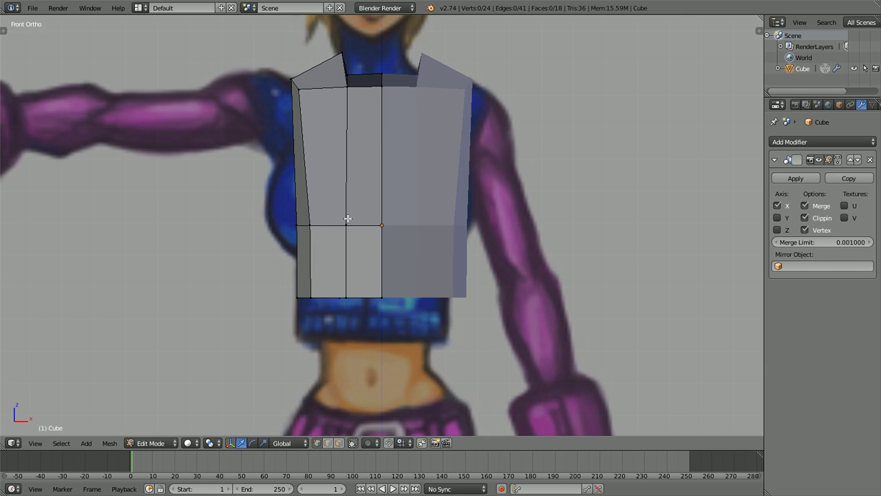
key(ctrl+r)
click(340, 187)
right_click(340, 187)
key(a)
key(z)
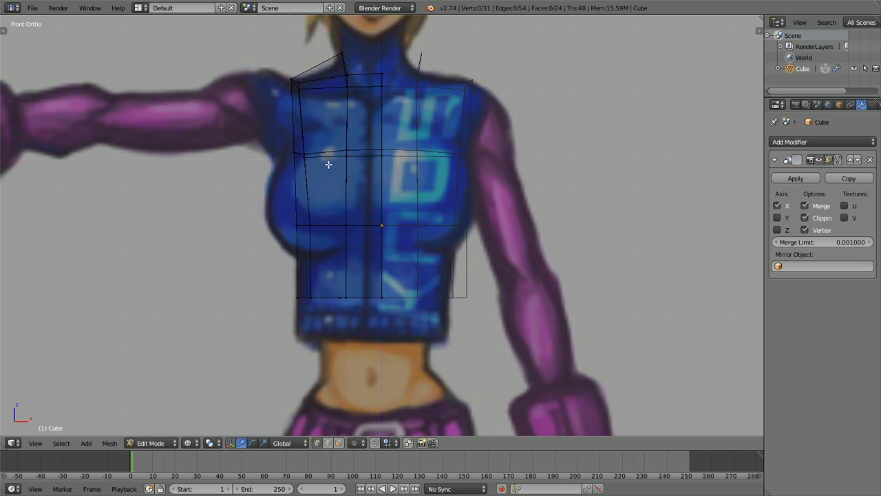
key(z)
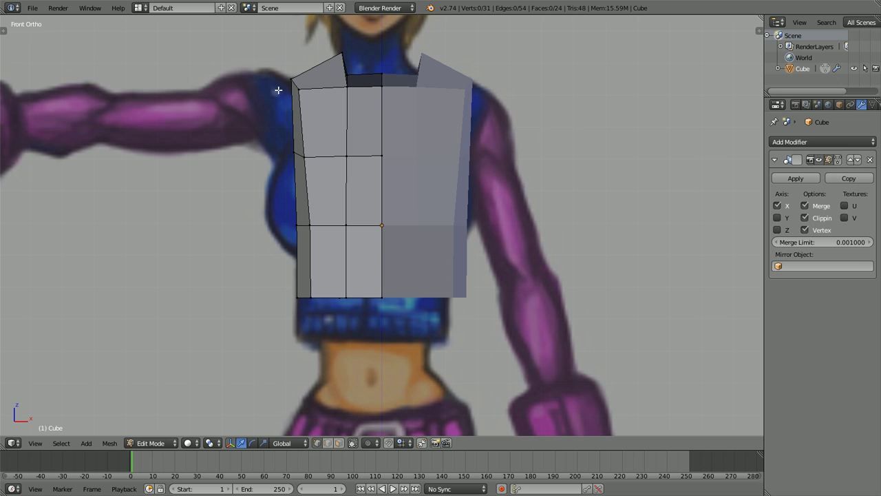
Raise the front bottom vertices at the centre, middle and side of the half torso along Z to form an arch
scroll(321, 241, up, 1)
key(z)
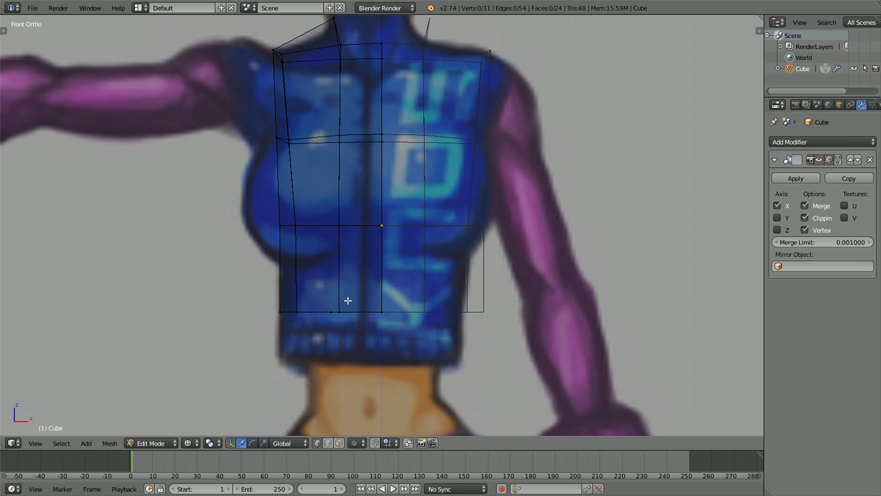
key(z)
key(g)
key(z)
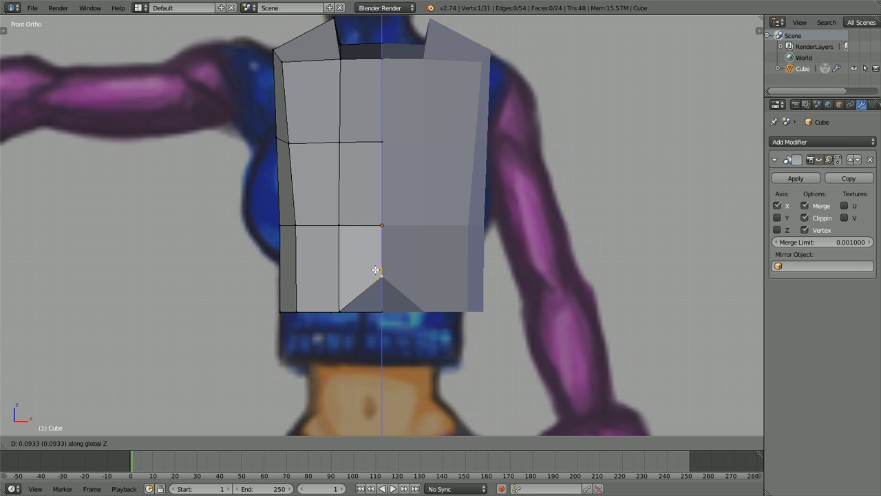
click(375, 269)
right_click(333, 307)
key(g)
right_click(334, 304)
right_click(338, 306)
key(g)
key(z)
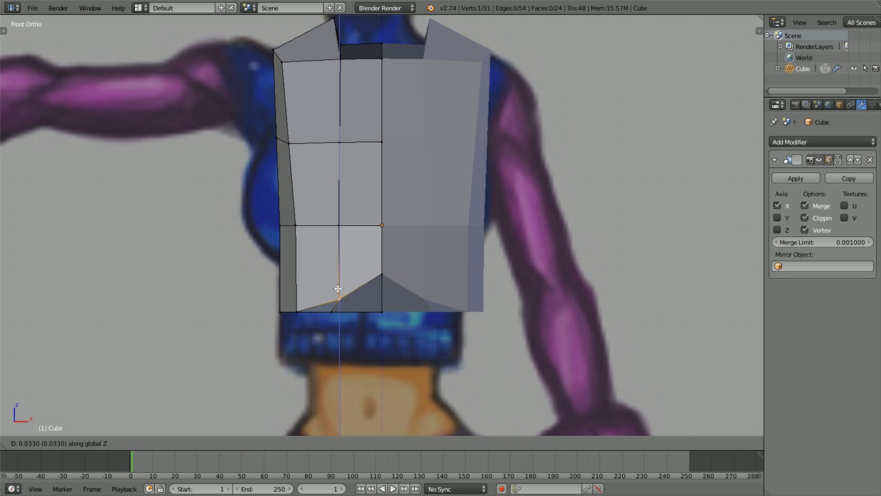
click(337, 273)
right_click(298, 309)
key(g)
key(z)
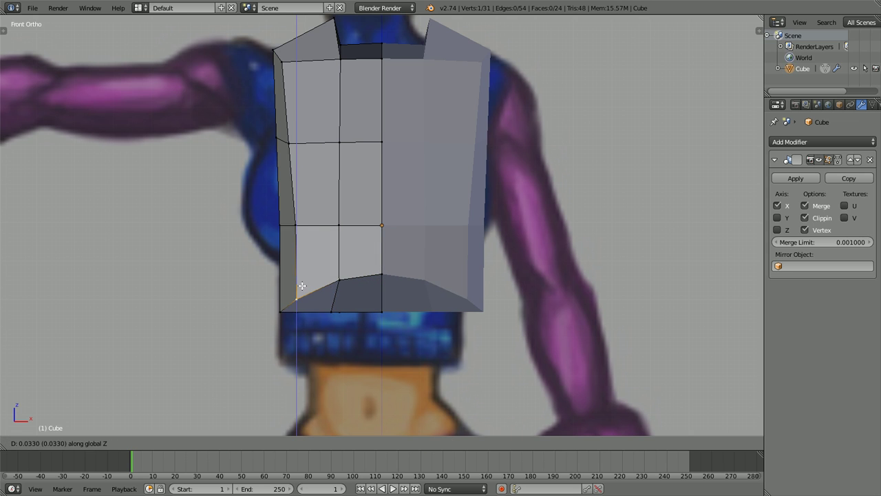
click(302, 278)
Raise the three arched front bottom vertices further along Z towards the underside of the bust
key(z)
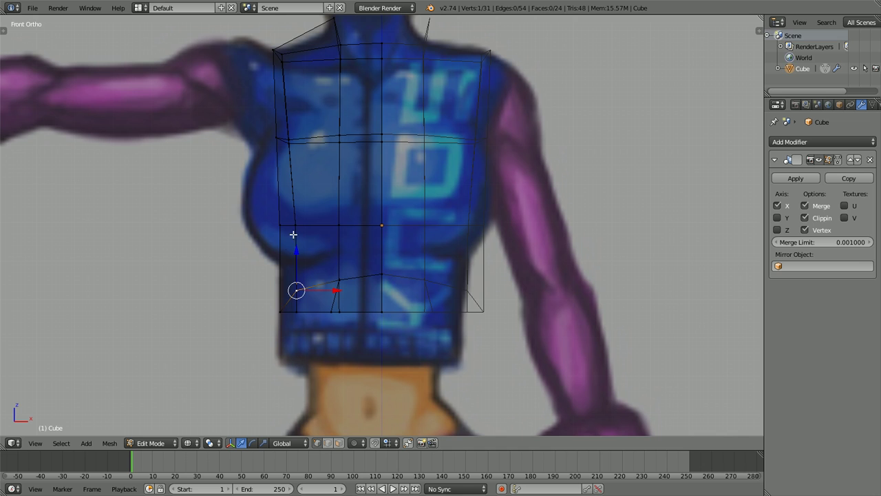
right_click(382, 273)
key(z)
key(g)
key(z)
click(381, 233)
right_click(341, 279)
key(g)
key(z)
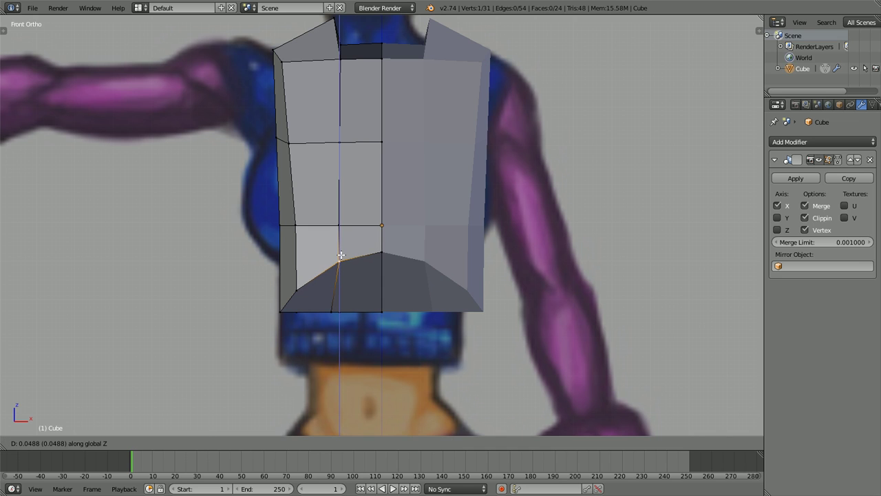
click(340, 255)
right_click(300, 278)
key(g)
key(z)
click(298, 267)
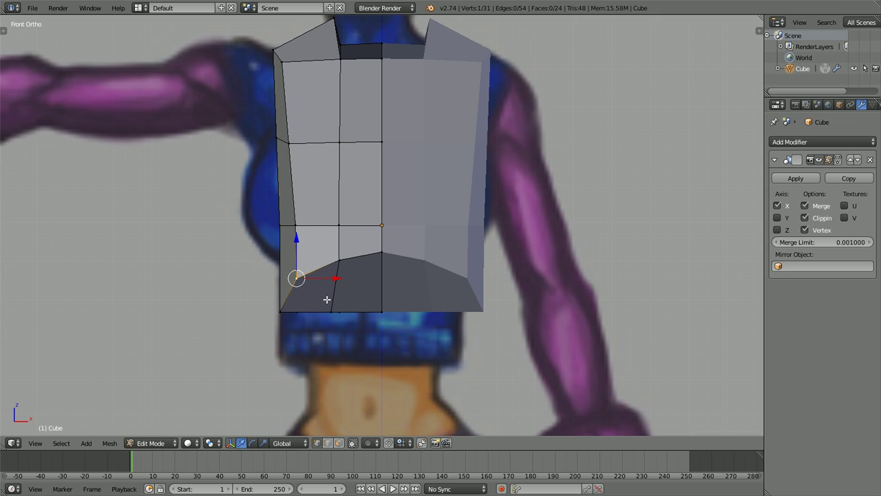
Raise the three back bottom vertices of the half torso along Z into a matching arch in back view
key(ctrl+KP_1)
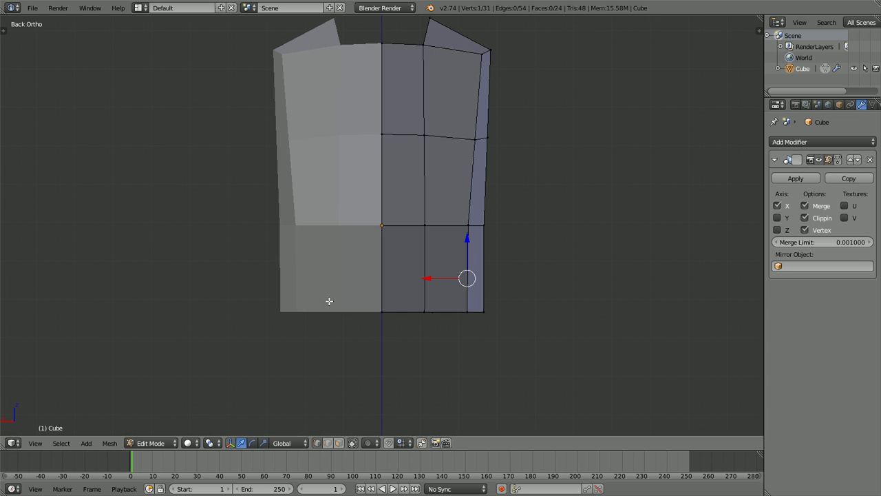
right_click(382, 306)
key(g)
key(z)
click(393, 279)
right_click(423, 310)
key(g)
key(z)
click(424, 282)
right_click(454, 307)
key(g)
key(z)
click(465, 293)
key(a)
Delete the underside faces of the half torso to open its bottom, and return to vertex selection in front view
key(ctrl+Tab)
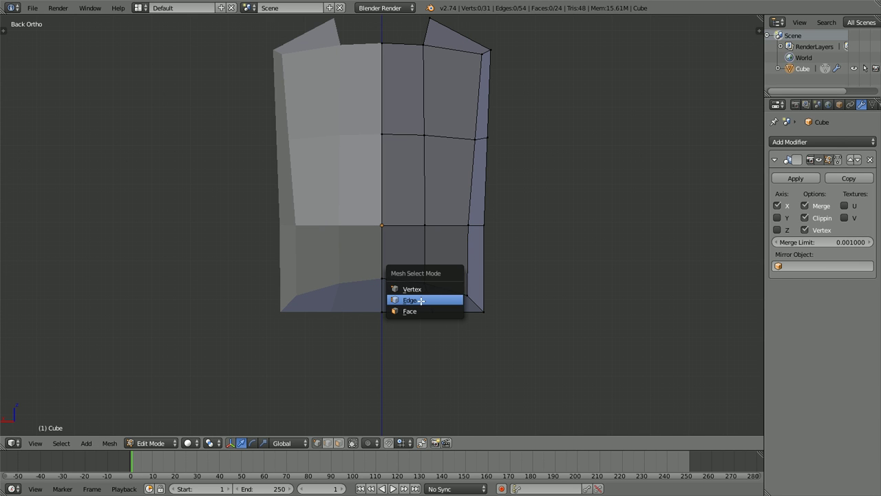
click(423, 311)
key(KP_4)
key(KP_1)
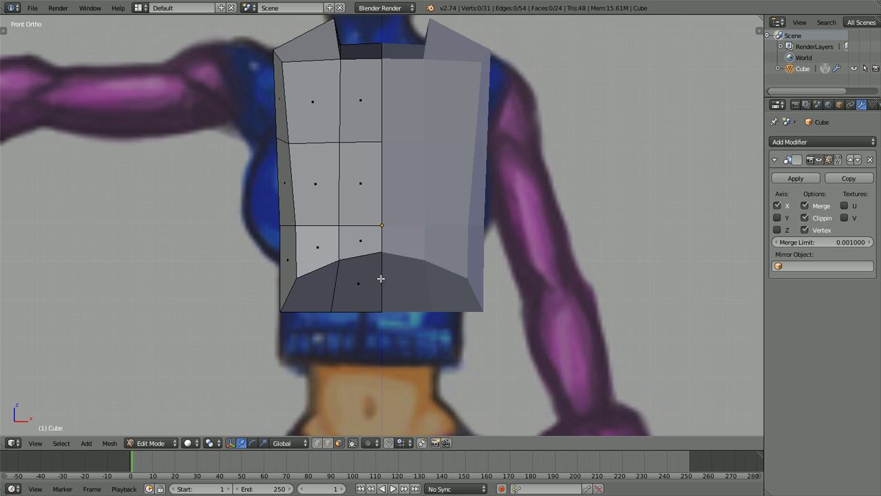
right_click(354, 270)
shift+right_click(321, 283)
middle_drag(283, 317, 347, 267)
shift+right_click(339, 268)
shift+right_click(337, 279)
key(x)
click(335, 281)
key(ctrl+Tab)
click(333, 261)
key(KP_1)
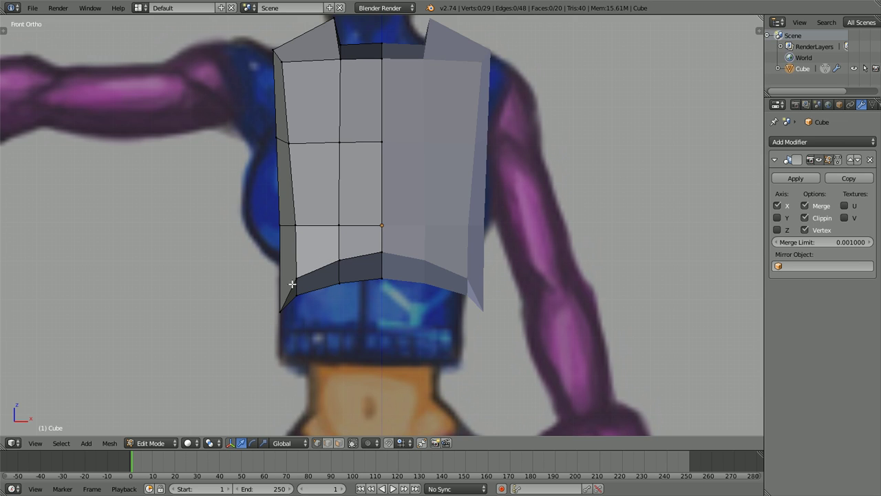
Raise the outermost side bottom vertex and the outer back bottom vertex of the half torso along Z
right_click(279, 303)
key(g)
key(z)
click(278, 293)
right_click(297, 294)
key(g)
key(z)
click(297, 291)
Raise the middle and centre back bottom vertices and the middle front bottom vertex slightly along Z to refine the arch
right_click(338, 281)
key(g)
key(z)
click(338, 281)
right_click(382, 276)
key(g)
key(z)
click(379, 275)
right_click(338, 255)
key(g)
key(z)
click(329, 252)
Scale the torso's lower horizontal edge loop to about 1.11 and slide it slightly upward
alt+right_click(321, 224)
key(s)
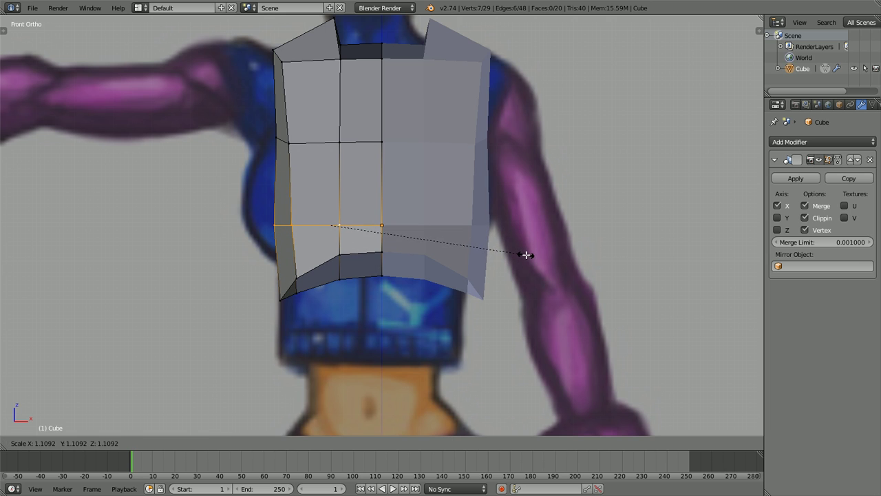
click(527, 255)
key(g)
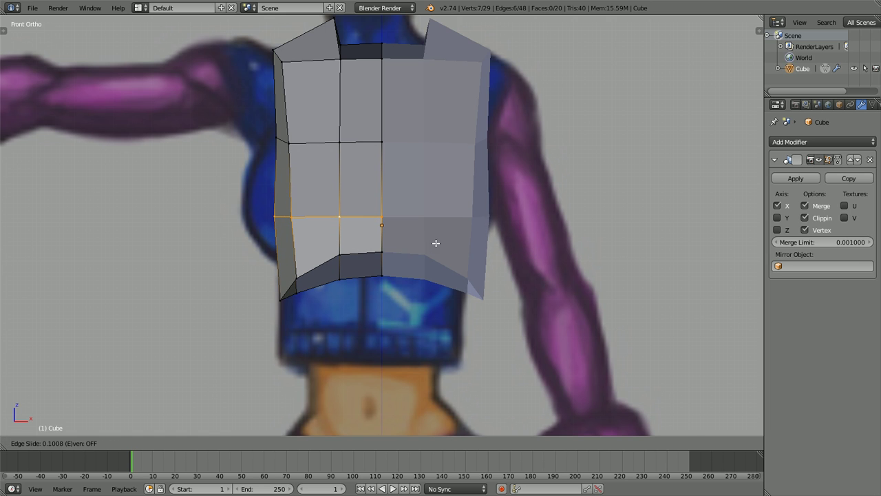
key(z)
click(481, 246)
key(a)
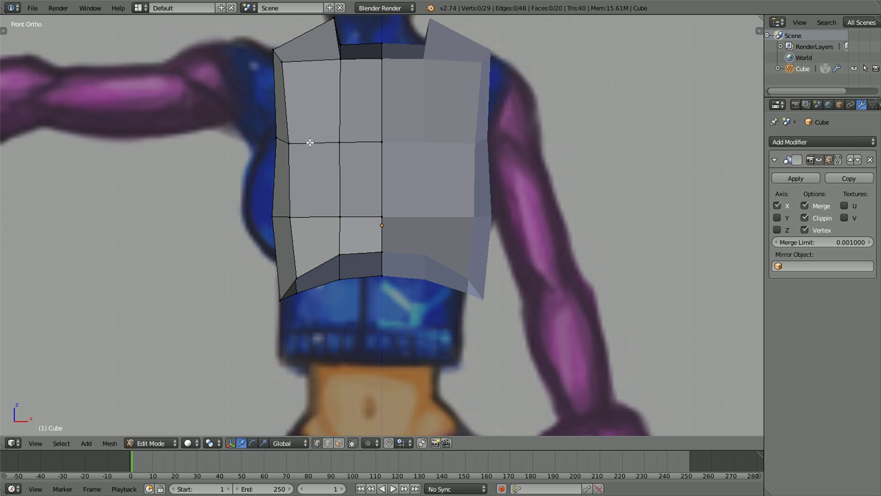
Slide the torso's upper horizontal edge loop up towards the shoulders
alt+right_click(310, 143)
key(g)
click(310, 112)
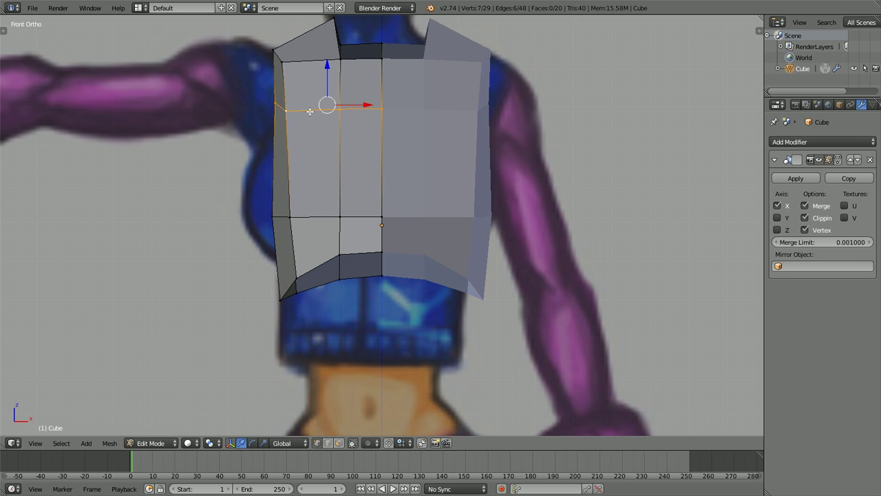
Add a horizontal loop cut between the upper and lower edge loops and slide it slightly upward
key(a)
key(ctrl+r)
click(300, 150)
right_click(298, 151)
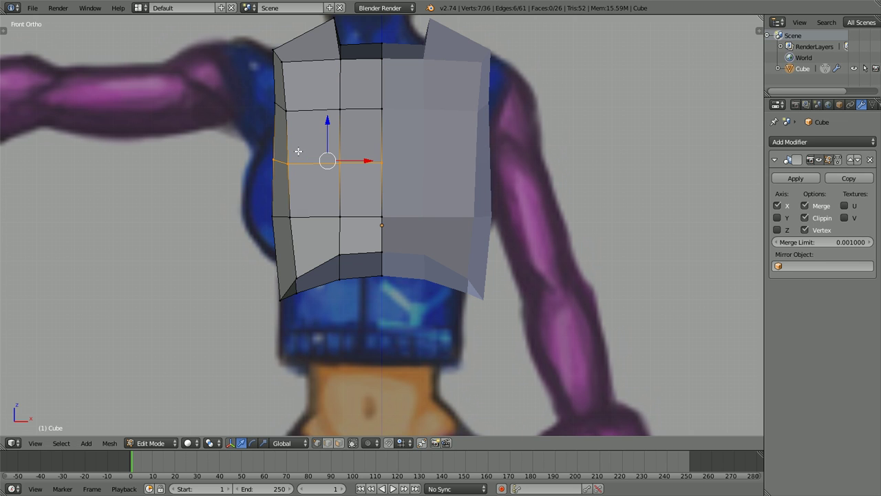
key(g)
click(298, 142)
key(a)
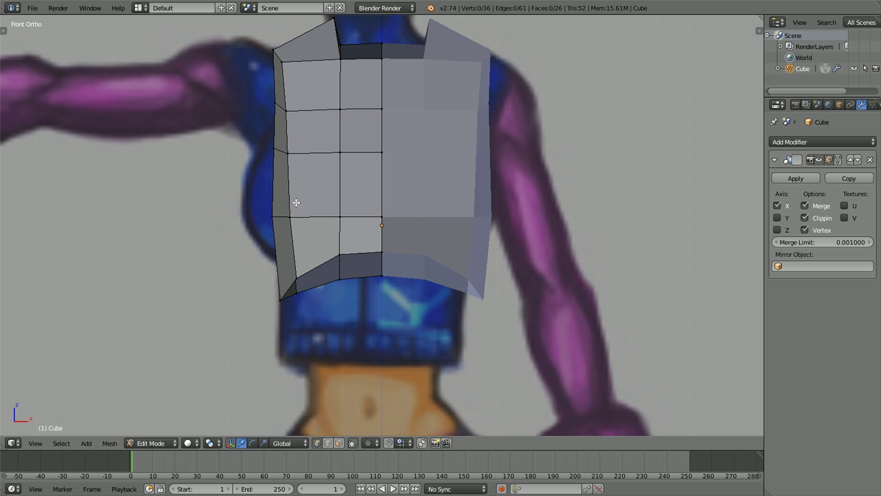
Shift the lower horizontal edge loop further up and scale it slightly outward
alt+right_click(303, 216)
key(g)
click(349, 209)
key(s)
click(503, 231)
Apply the Mirror modifier to the editing cage and show the torso in wireframe from the right side
key(KP_3)
key(Tab)
key(Tab)
click(837, 160)
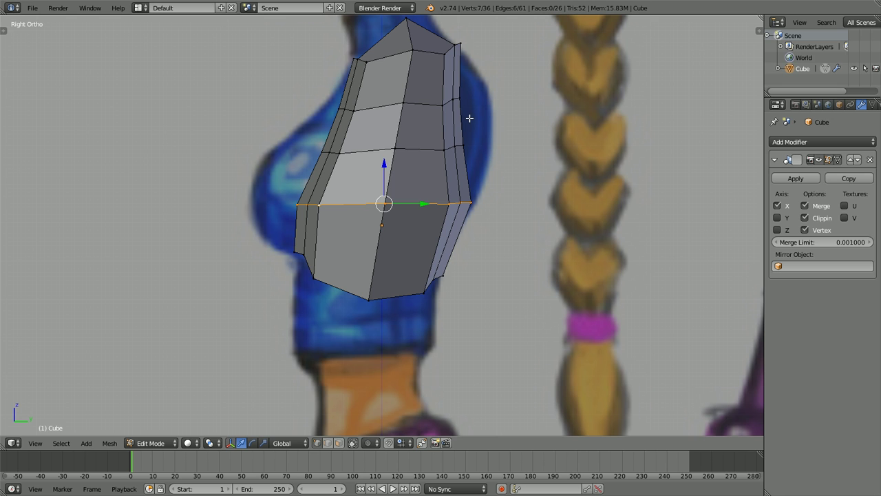
key(a)
key(z)
key(z)
key(z)
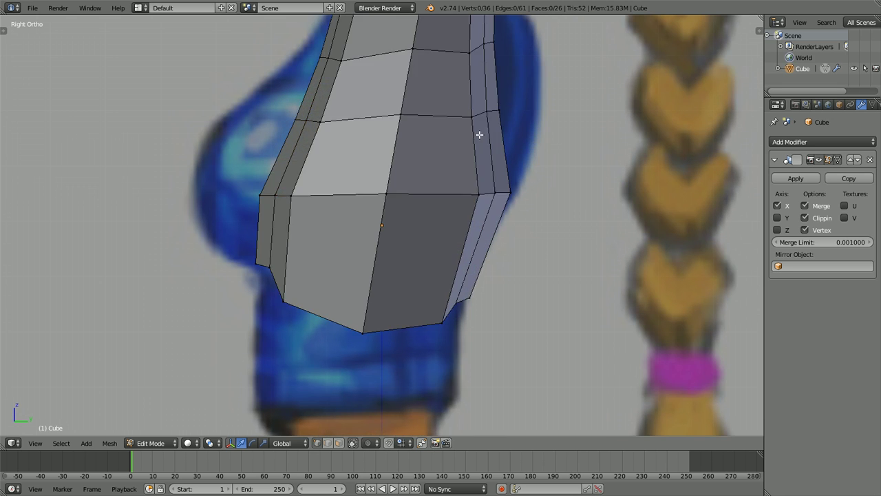
Move the back vertices of the middle row outward along Y to meet the back outline of the side reference
mouse_move(502, 140)
ctrl+mouse_down()
mouse_move(424, 157)
mouse_move(489, 159)
ctrl+mouse_up()
key(g)
key(y)
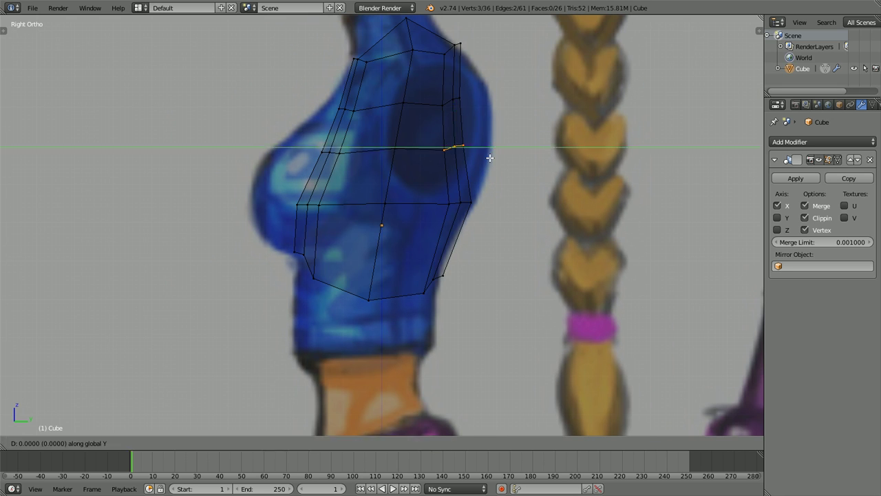
click(517, 160)
key(a)
Move the upper row's back vertices out and the top back vertices in to follow the upper back outline
mouse_move(507, 86)
ctrl+mouse_down()
mouse_move(446, 94)
mouse_move(454, 117)
ctrl+mouse_up()
key(g)
click(488, 109)
key(a)
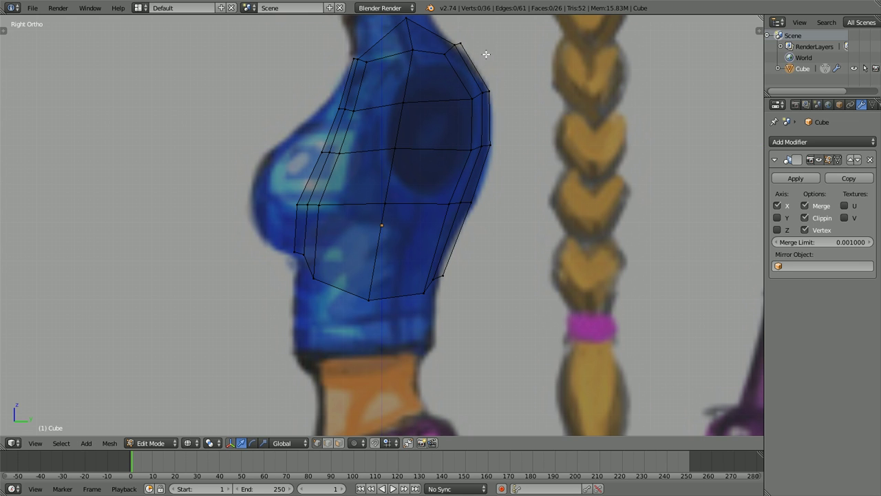
mouse_move(482, 39)
ctrl+mouse_down()
mouse_move(428, 76)
mouse_move(458, 68)
ctrl+mouse_up()
key(g)
click(453, 64)
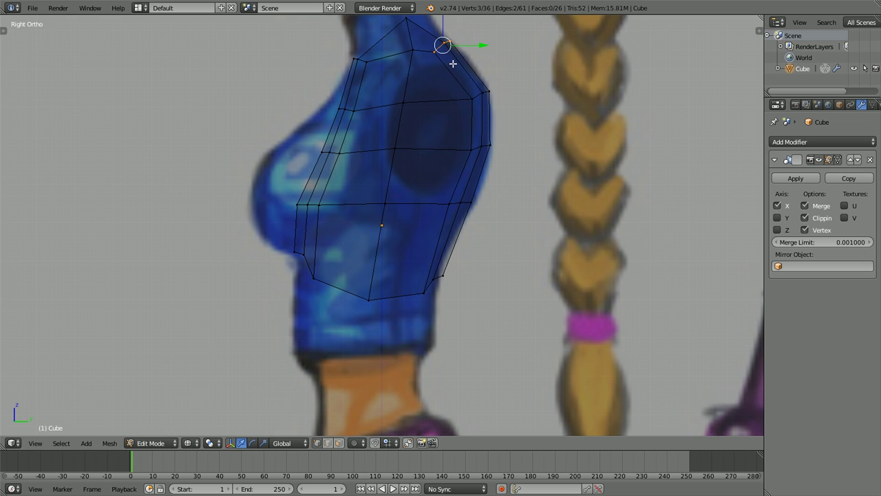
key(a)
Adjust the front vertices of the upper, middle and lower rows to follow the chest outline of the side reference
mouse_move(383, 98)
ctrl+mouse_down()
mouse_move(335, 110)
mouse_move(367, 119)
mouse_move(324, 168)
mouse_move(346, 162)
mouse_move(305, 187)
mouse_move(323, 214)
ctrl+mouse_up()
key(g)
click(353, 120)
key(a)
key(g)
click(338, 160)
key(a)
key(g)
click(324, 214)
Shift the outer front bottom vertex and the side bottom vertex of the torso slightly towards the back
click(313, 277)
key(g)
click(330, 271)
right_click(360, 293)
key(g)
click(366, 294)
Shift the outer front vertices of the lower, middle and upper rows towards the back to round the chest
right_click(328, 201)
shift+right_click(337, 147)
key(g)
click(346, 145)
right_click(356, 98)
key(g)
key(y)
click(364, 102)
Move the outer front vertex of the top row towards the back along Y, below the shoulder
right_click(368, 69)
key(g)
key(y)
click(386, 69)
key(g)
click(440, 60)
key(a)
Move the side vertices of the upper, middle and lower rows about 0.067 towards the back along Y
key(c)
drag(408, 84, 387, 195)
right_click(388, 197)
key(g)
key(y)
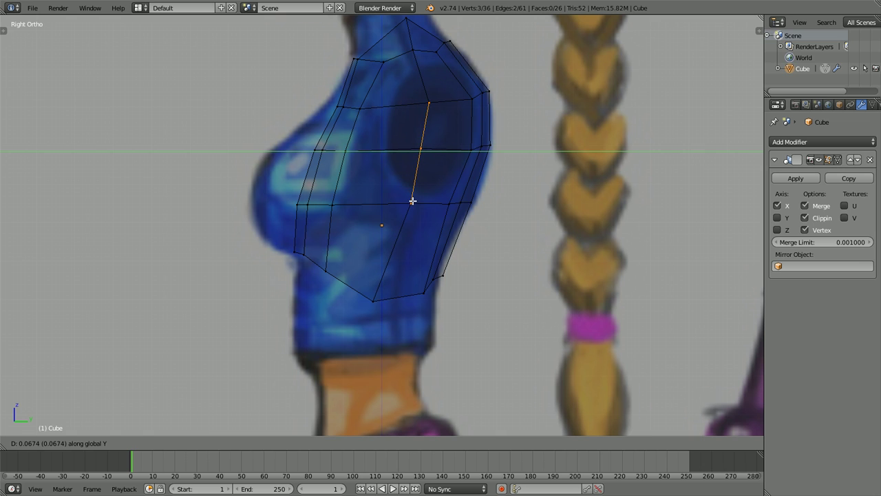
click(412, 200)
key(a)
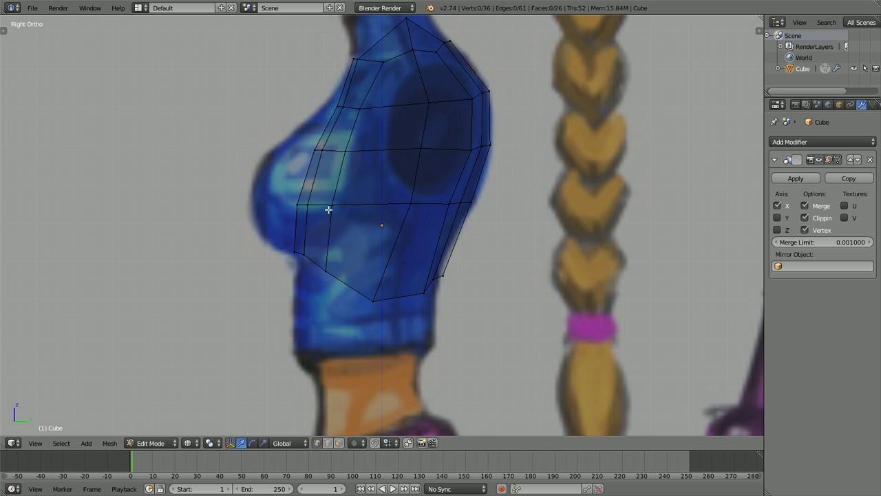
Move the three outer front vertices of the lower, middle and upper rows together towards the back along Y
right_click(329, 205)
shift+right_click(343, 150)
shift+right_click(360, 108)
key(g)
key(y)
click(371, 115)
Reposition the outer front vertices of the upper, top, middle and lower rows individually to space the side columns evenly
right_click(372, 108)
key(g)
click(382, 103)
right_click(386, 66)
key(g)
click(390, 60)
right_click(356, 149)
key(g)
click(374, 149)
right_click(343, 205)
key(g)
click(363, 201)
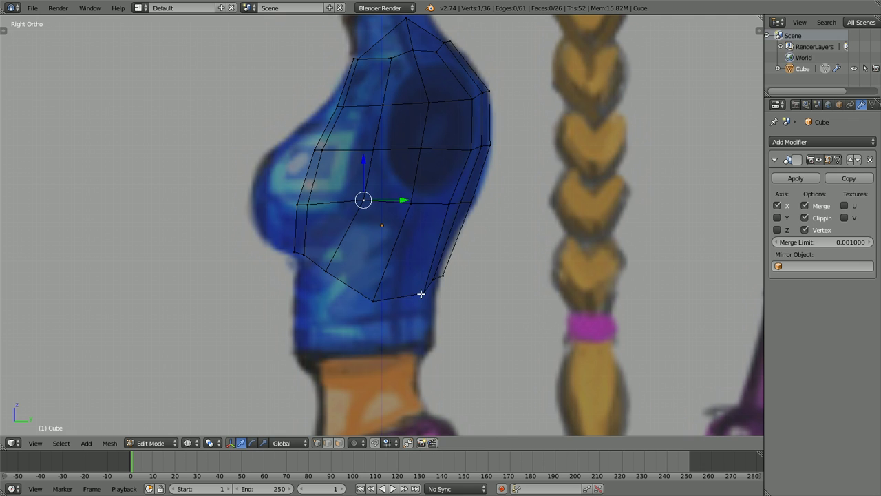
Raise the side and outer front bottom vertices and nudge the lower row's outer front vertex forward
right_click(373, 299)
key(g)
click(377, 292)
right_click(327, 270)
key(g)
click(336, 265)
right_click(361, 203)
key(g)
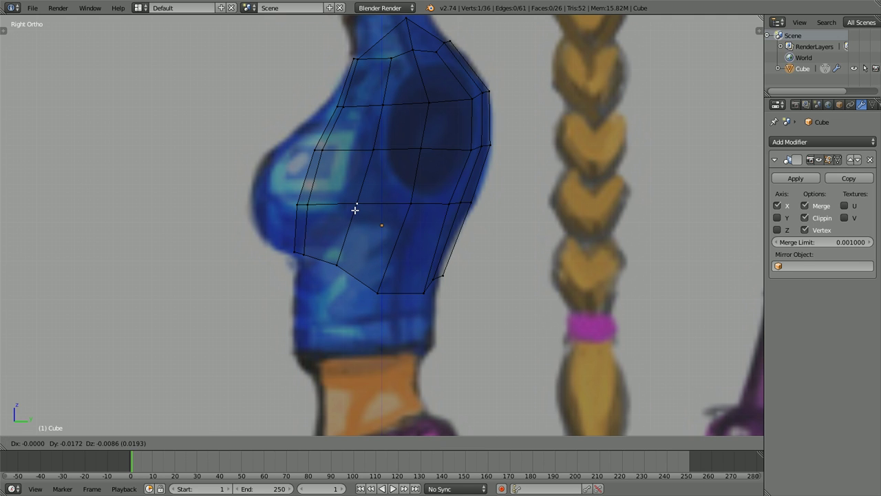
click(354, 207)
key(a)
Move the centre back vertical edge column forward along Y to form the spine groove, viewing the torso in solid shading
key(z)
middle_drag(462, 220, 425, 230)
right_click(426, 229)
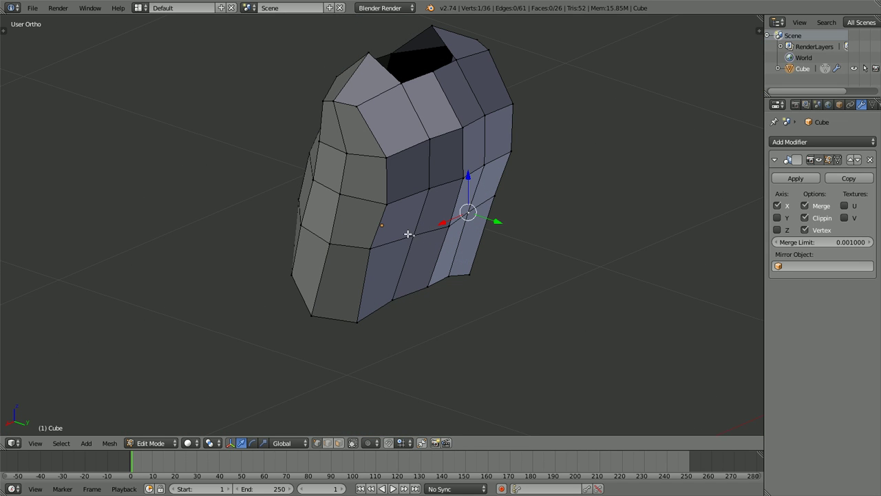
alt+right_click(461, 128)
key(g)
key(y)
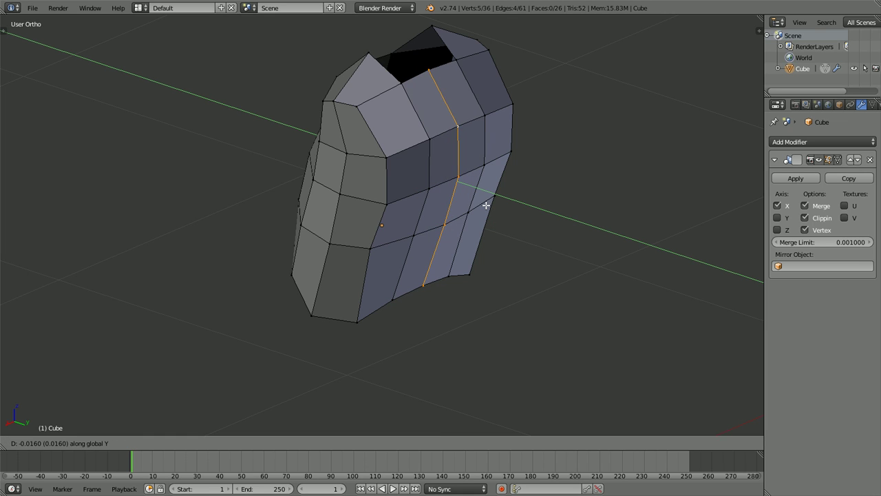
click(483, 204)
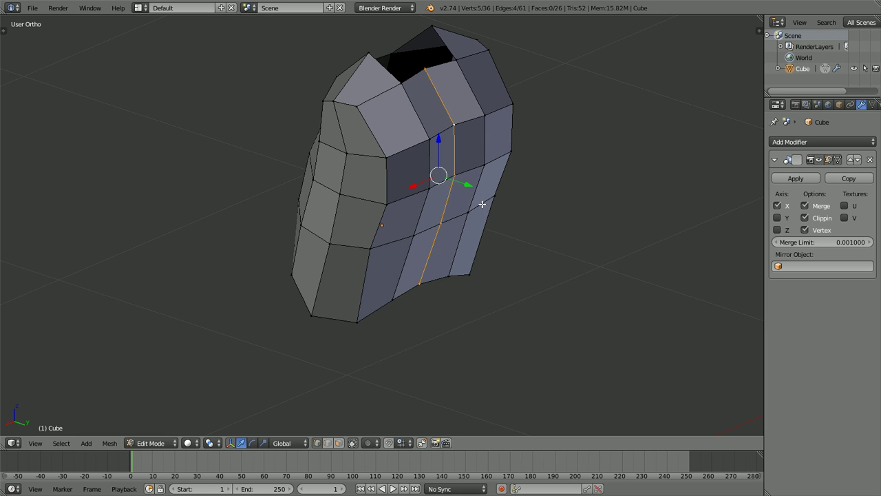
Move the vertical edge column beside the spine slightly outward along Y
alt+right_click(429, 203)
key(g)
key(y)
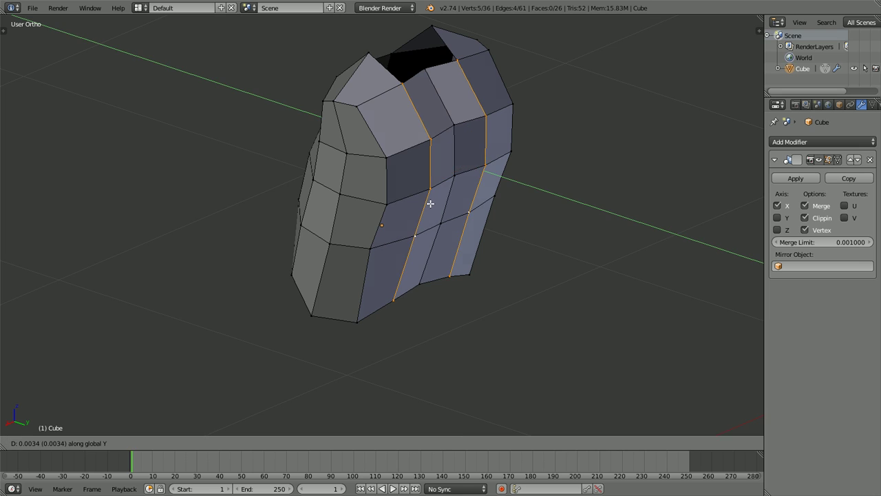
click(434, 204)
Adjust the lower row's back vertices along Y to match the back outline in the right side view
key(ctrl+KP_3)
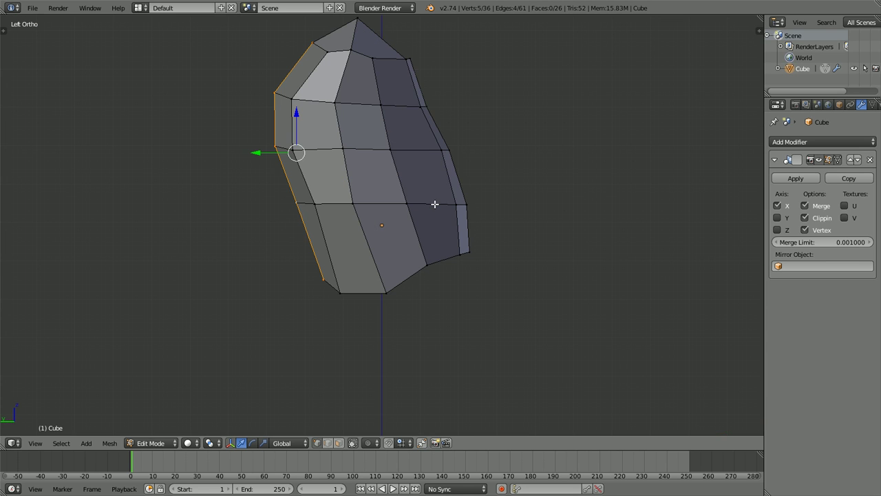
key(KP_3)
key(a)
ctrl+drag(485, 199, 469, 219)
key(z)
key(g)
key(y)
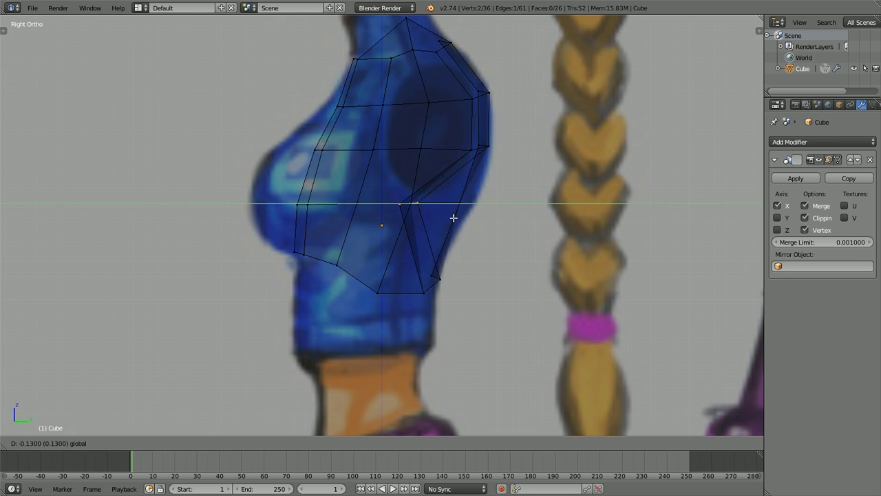
click(475, 220)
key(g)
click(493, 219)
mouse_move(510, 215)
ctrl+mouse_down()
mouse_move(439, 195)
mouse_move(486, 235)
ctrl+mouse_up()
key(g)
click(493, 237)
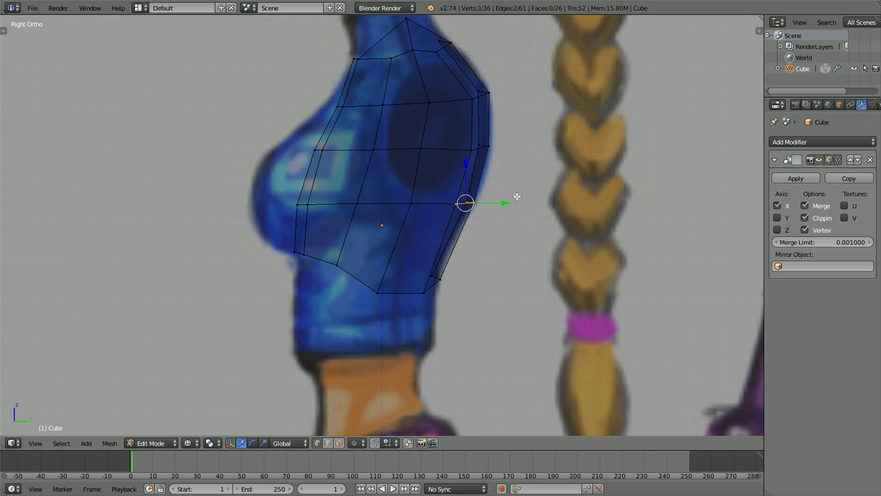
Move the middle row's back vertices slightly outward to the back outline and return to solid shading
key(a)
mouse_move(505, 131)
ctrl+mouse_down()
mouse_move(462, 159)
mouse_move(484, 165)
ctrl+mouse_up()
key(g)
click(490, 162)
key(a)
key(z)
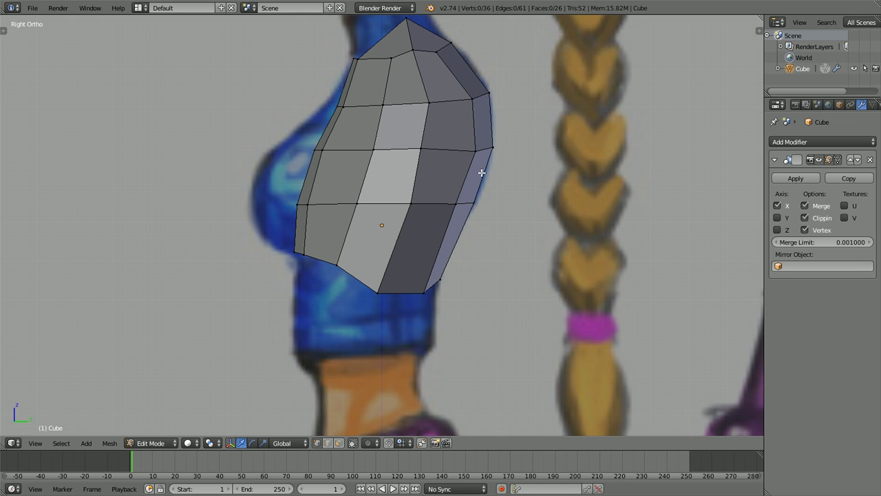
Adjust the front and rear side vertices just below the shoulder in the right side view
key(g)
click(389, 61)
right_click(433, 50)
key(g)
click(435, 49)
key(KP_1)
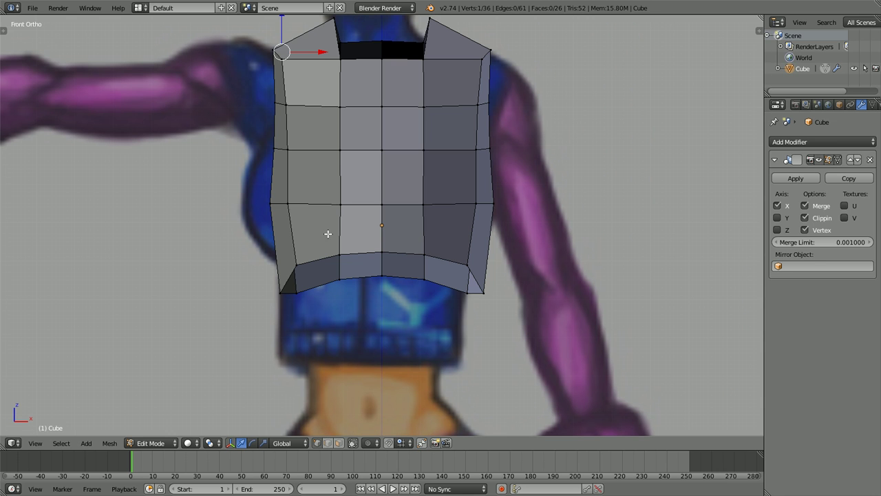
Move the torso's upper side faces slightly outward along X in the front view, using wireframe to select through the mesh
key(a)
key(z)
mouse_move(299, 79)
ctrl+mouse_down()
mouse_move(269, 100)
mouse_move(312, 156)
ctrl+mouse_up()
key(g)
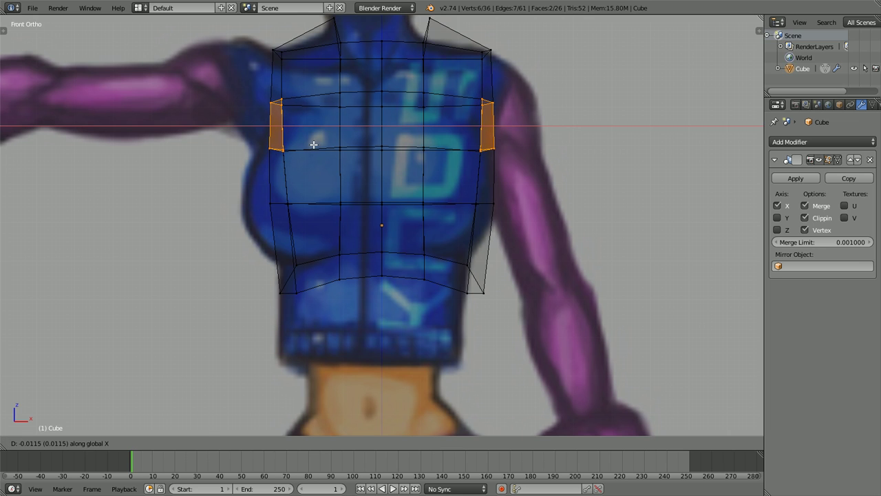
click(309, 124)
key(a)
key(z)
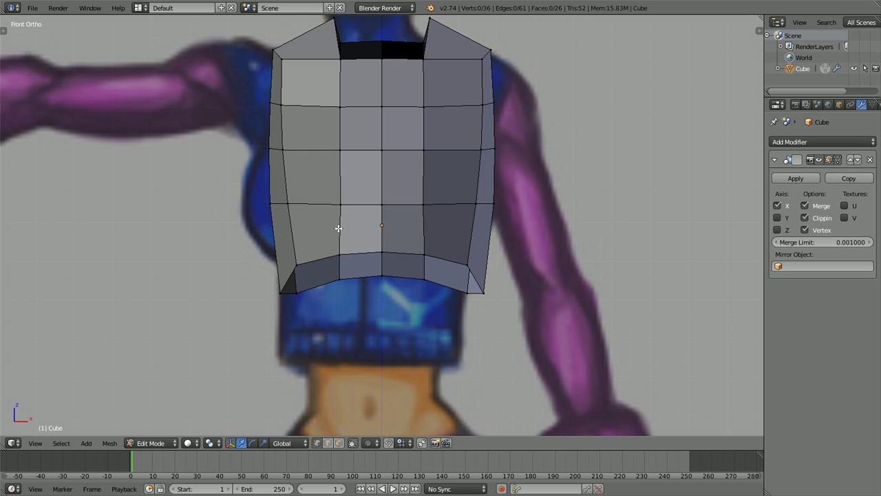
Reposition the side vertices of the two lower rows in the right side view, shifting the front side column slightly forward
middle_drag(349, 232, 437, 234)
key(KP_3)
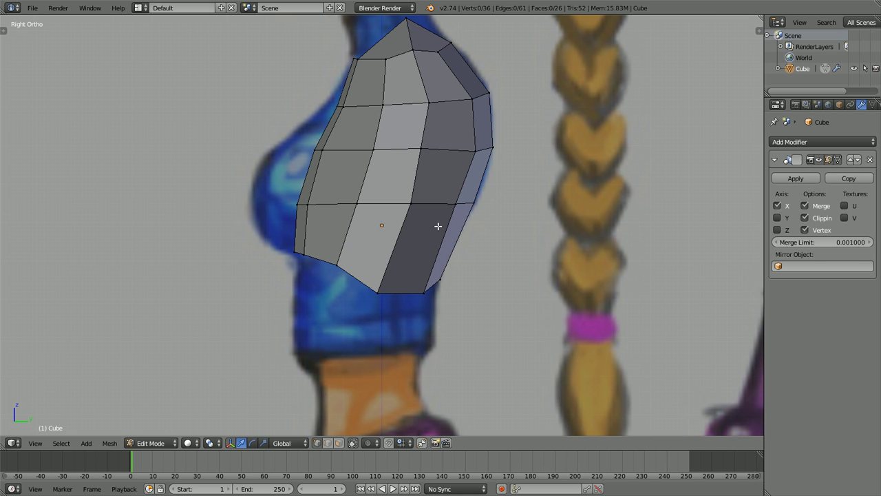
right_click(379, 295)
right_click(336, 263)
key(g)
click(343, 262)
right_click(357, 205)
key(g)
click(353, 204)
Shift the upper side vertices of the front column forward and even out the rear column's spacing in the right side view
right_click(374, 151)
key(g)
click(367, 150)
right_click(382, 105)
key(g)
click(380, 106)
right_click(419, 145)
key(g)
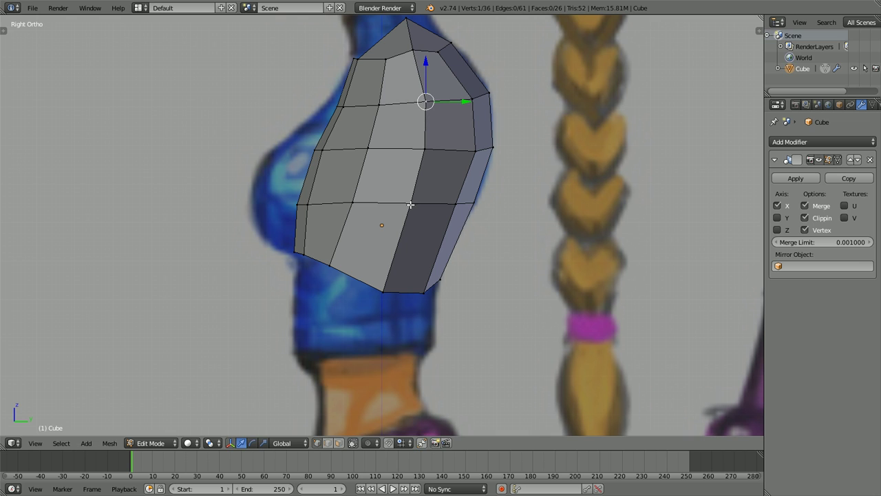
Scale the lower chest and mid-chest horizontal edge loops slightly wider in the front view
key(1)
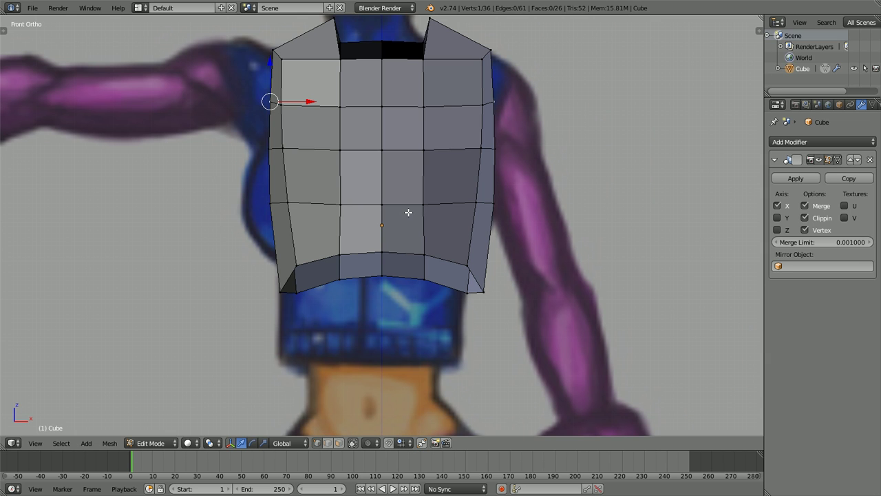
alt+right_click(357, 205)
key(s)
key(x)
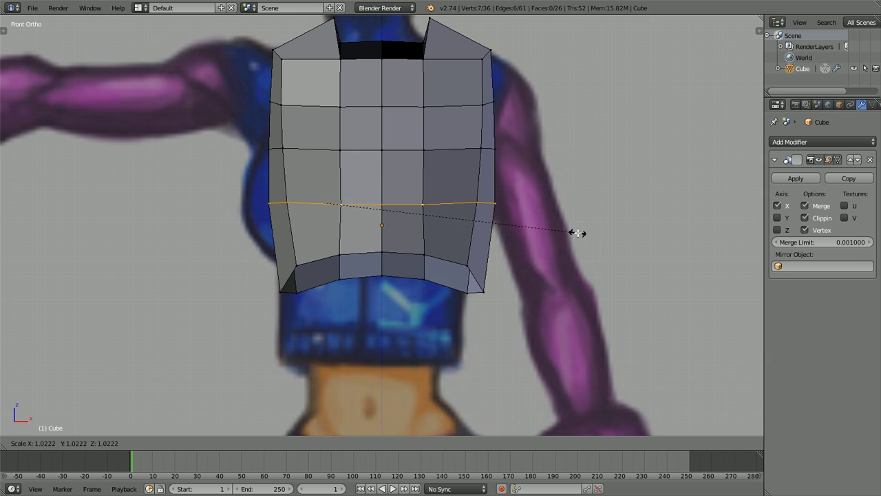
click(582, 232)
alt+right_click(407, 152)
key(s)
click(567, 179)
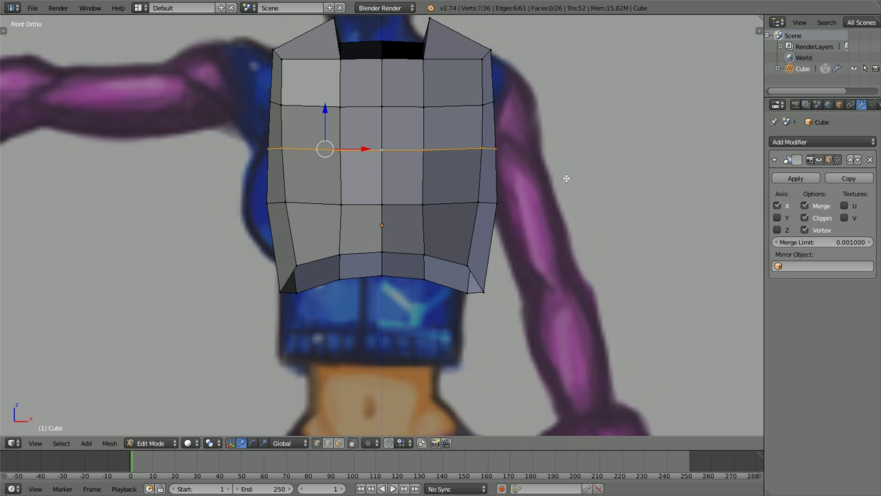
Select the mid-chest row's side vertices in wireframe and move them slightly outward along X
shift+middle_drag(297, 173, 322, 222)
scroll(322, 221, up, 1)
key(a)
key(z)
ctrl+drag(314, 189, 302, 199)
key(g)
key(x)
click(297, 200)
Move the upper chest row's side vertices outward along X and return to solid shading
key(a)
mouse_move(310, 125)
ctrl+mouse_down()
mouse_move(303, 144)
mouse_move(316, 145)
mouse_move(319, 162)
ctrl+mouse_up()
key(g)
key(x)
click(326, 142)
key(a)
key(z)
scroll(316, 158, down, 2)
scroll(316, 176, up, 2)
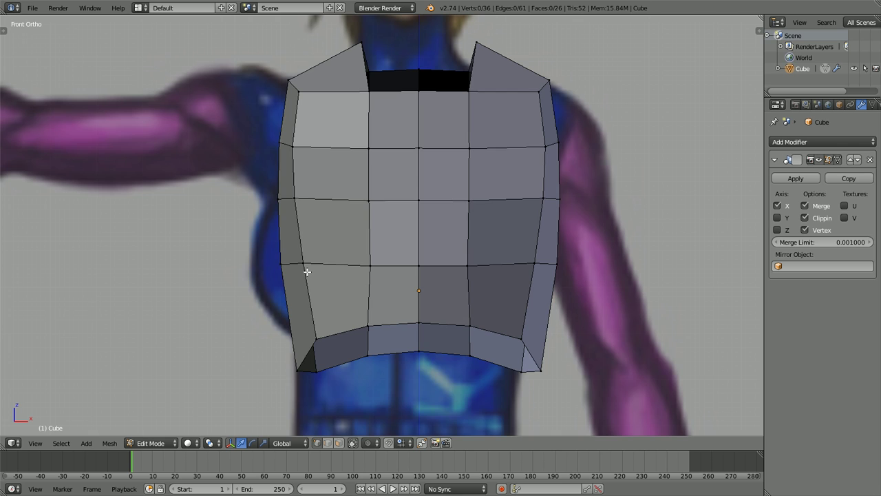
scroll(307, 271, down, 2)
scroll(326, 256, down, 2)
scroll(326, 256, up, 3)
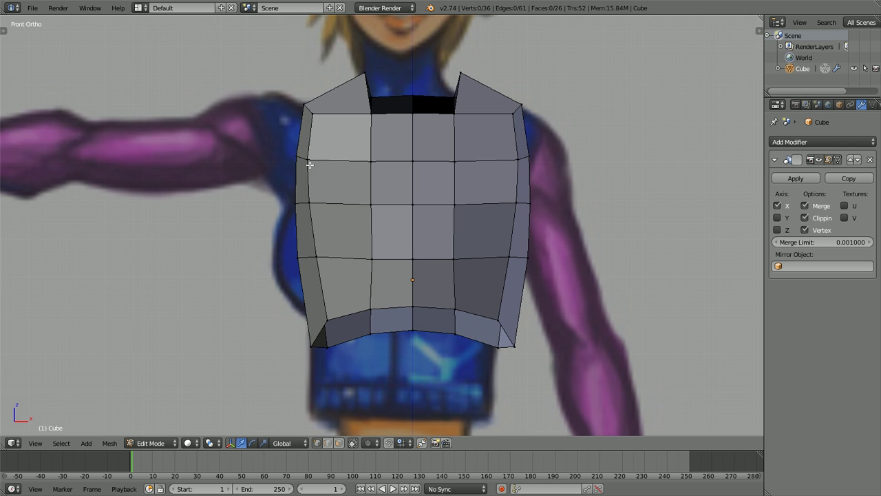
Extrude the torso's four upper side faces outward over the shoulder area to start the arm stub
key(z)
mouse_move(331, 122)
ctrl+mouse_down()
mouse_move(246, 179)
mouse_move(331, 194)
ctrl+mouse_up()
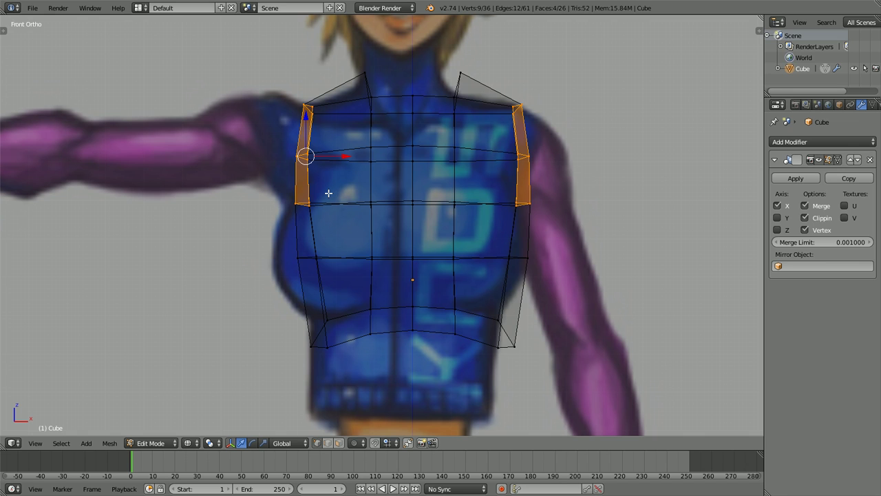
key(z)
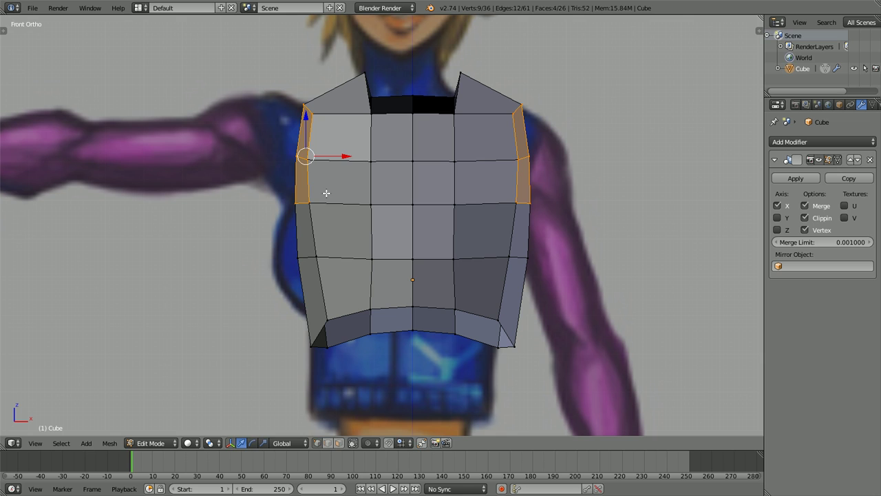
key(e)
click(254, 176)
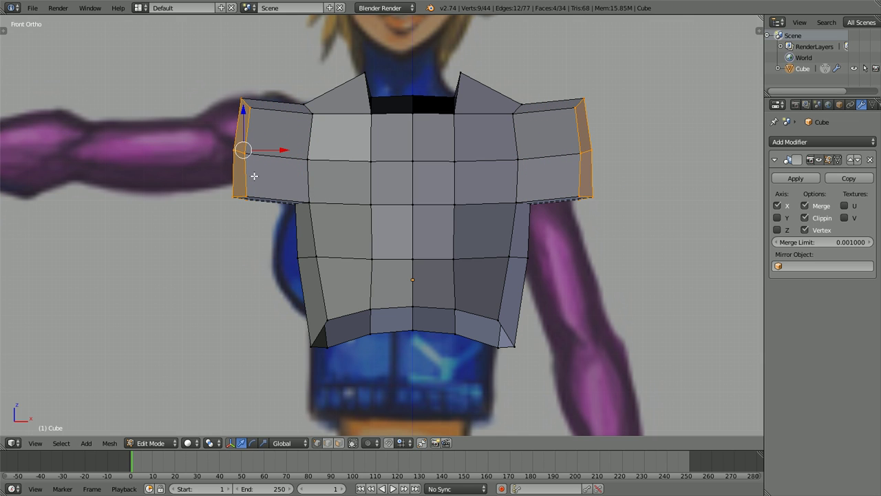
Delete the end faces of the extruded shoulder to leave an open armhole, and switch to wireframe
key(x)
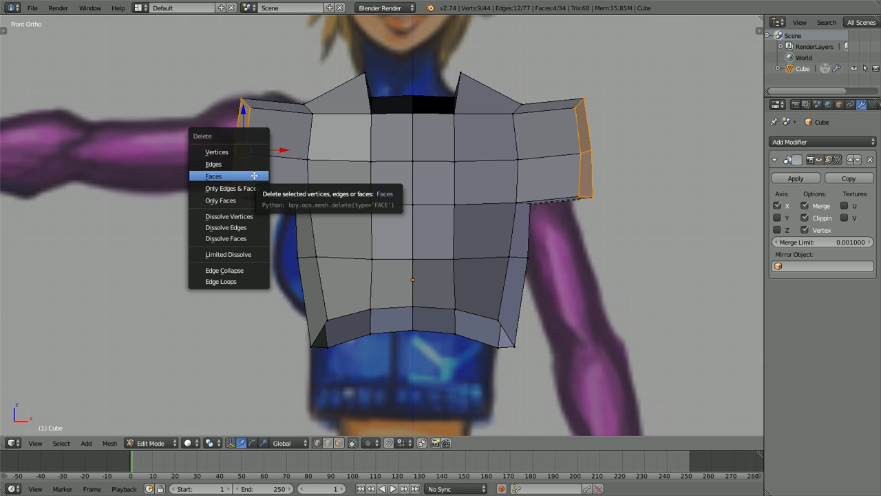
click(254, 176)
key(ctrl+Tab)
key(Escape)
key(z)
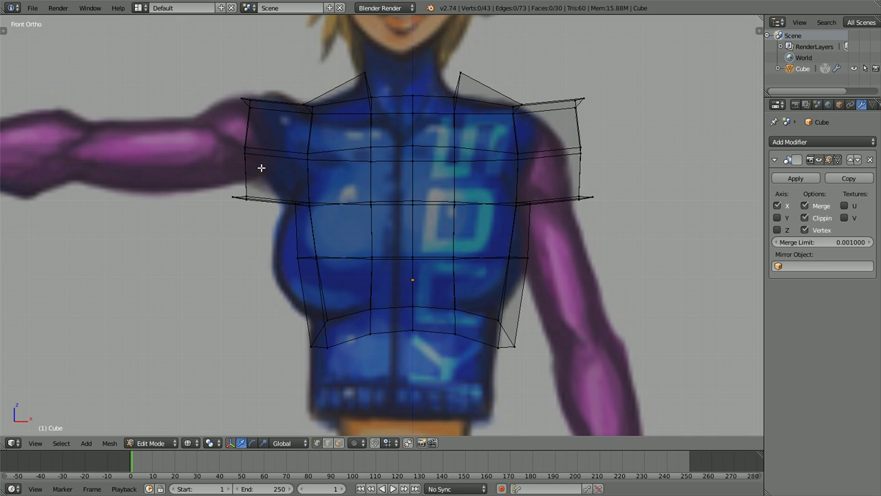
Select the open armhole's edge loop in solid shading and smooth its vertices into a rounder shape
scroll(261, 164, up, 2)
key(KP_3)
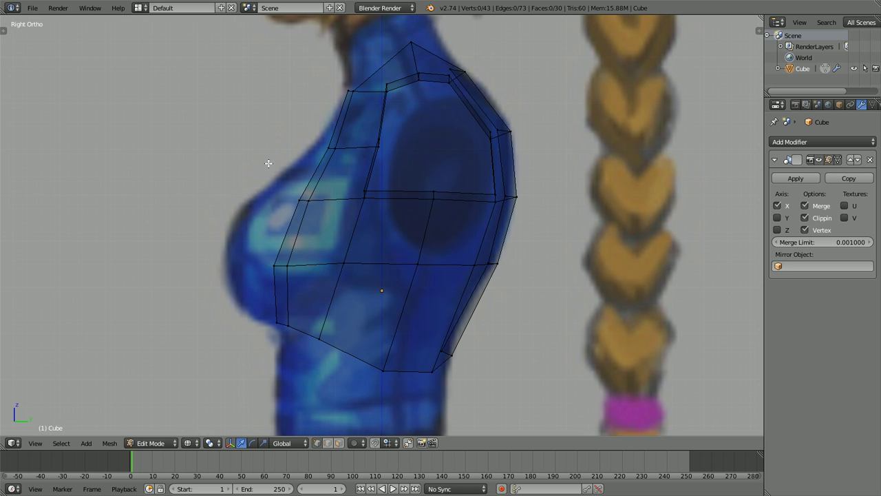
key(z)
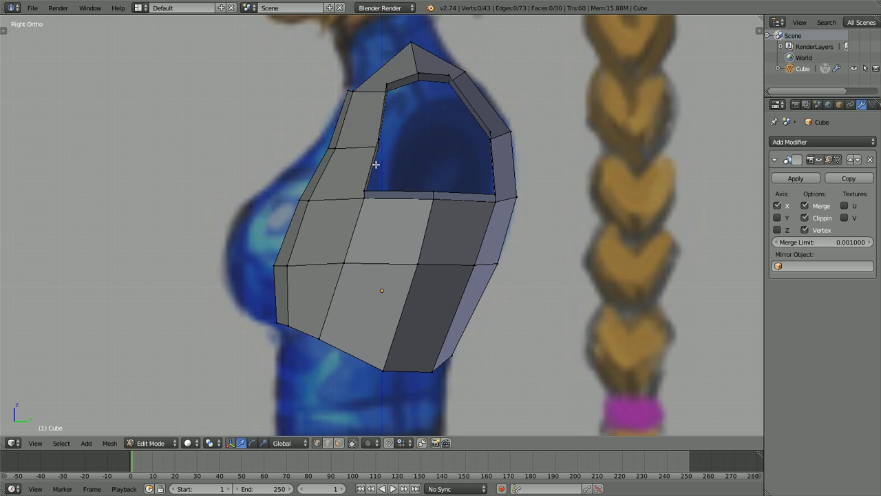
middle_drag(377, 167, 405, 170)
alt+right_click(450, 145)
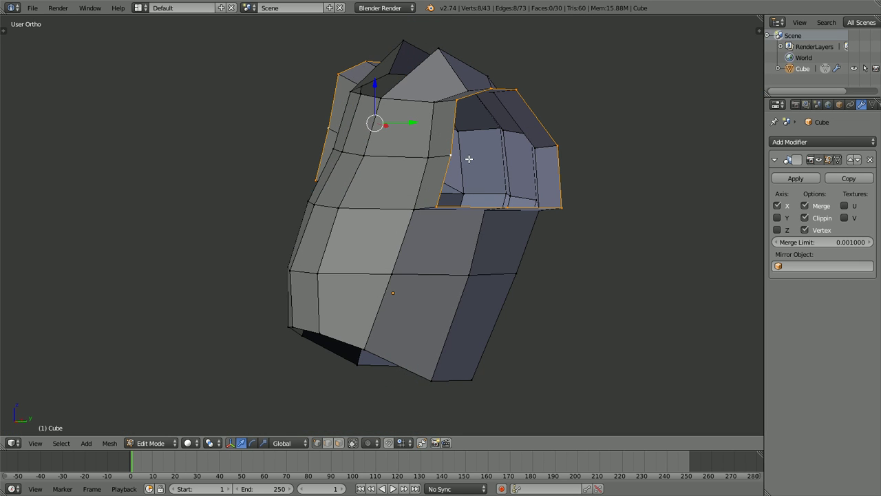
key(w)
key(o)
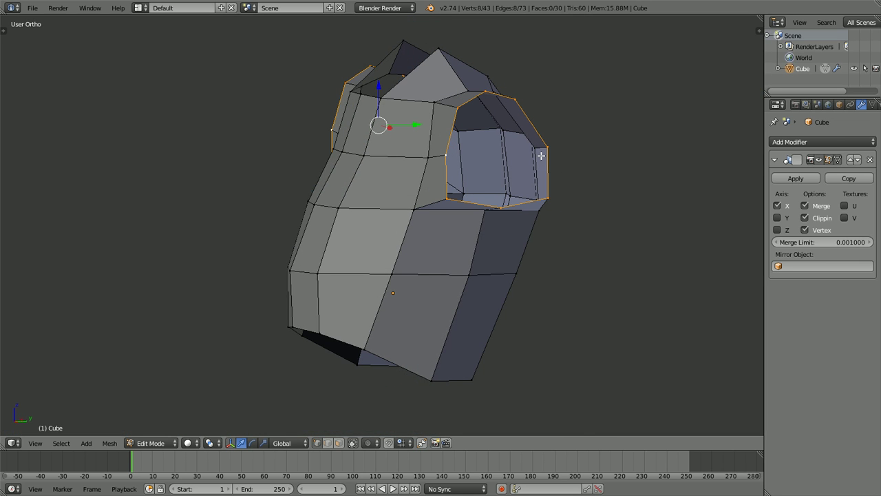
Reposition the armhole rim's front, upper and rear vertices in the right side view to round the opening
key(KP_3)
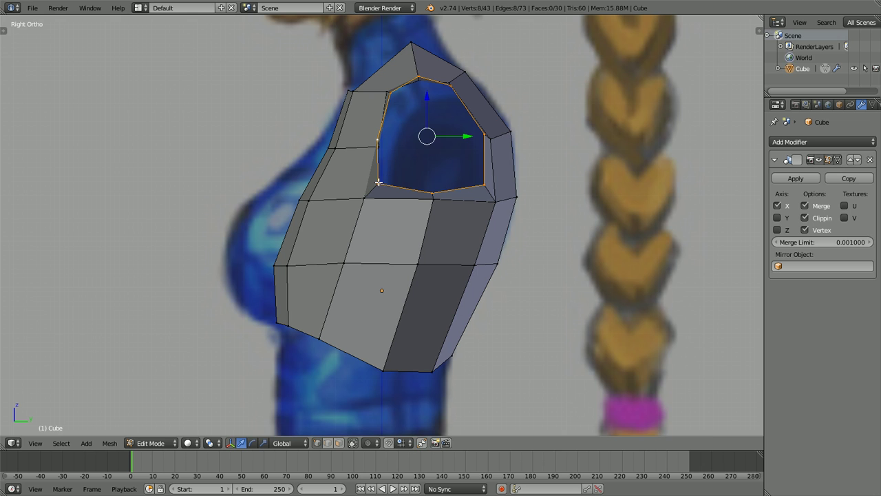
right_drag(379, 182, 390, 183)
right_drag(378, 142, 388, 142)
right_drag(393, 96, 446, 82)
click(453, 78)
right_drag(481, 141, 477, 135)
click(477, 135)
Raise the armhole rim's lower rear vertex and lower the base vertex beneath the middle of the armhole
right_click(484, 184)
key(g)
click(481, 178)
right_click(442, 196)
key(g)
click(435, 212)
Adjust the front lower corner of the armhole, moving both its base vertex and its rim vertex
right_click(364, 197)
key(g)
click(378, 195)
right_click(389, 186)
key(g)
click(392, 185)
key(g)
click(378, 198)
Adjust the base and rim vertices along the armhole's rear side to round off its lower rear corner
right_click(488, 206)
key(g)
click(484, 198)
key(g)
click(484, 185)
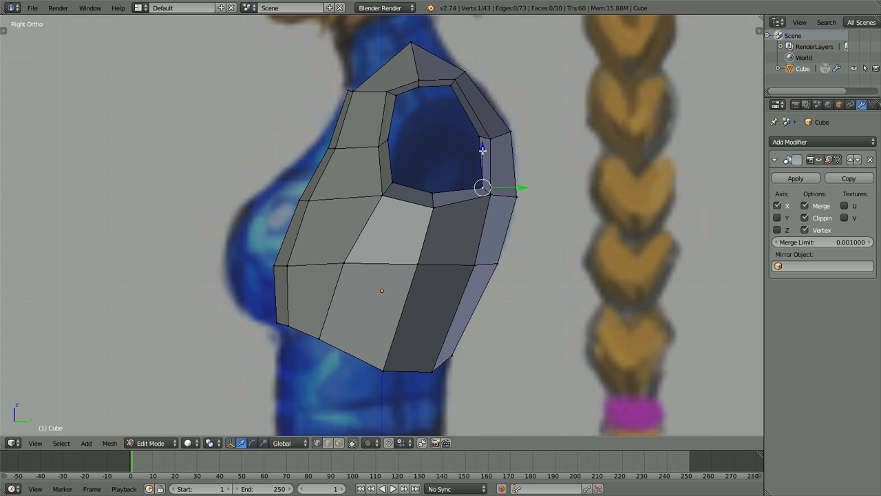
key(g)
click(484, 180)
right_click(482, 135)
key(g)
click(484, 131)
key(g)
click(494, 132)
Select the armhole rim's top vertices in front wireframe view and move them outward and up onto the shoulder
key(KP_1)
key(z)
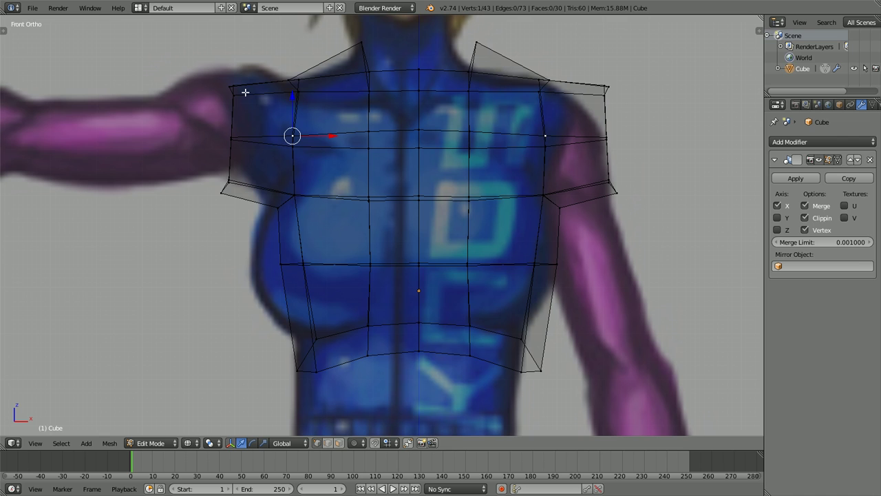
key(a)
key(a)
key(a)
mouse_move(249, 79)
ctrl+mouse_down()
mouse_move(215, 114)
mouse_move(256, 95)
ctrl+mouse_up()
key(g)
click(230, 83)
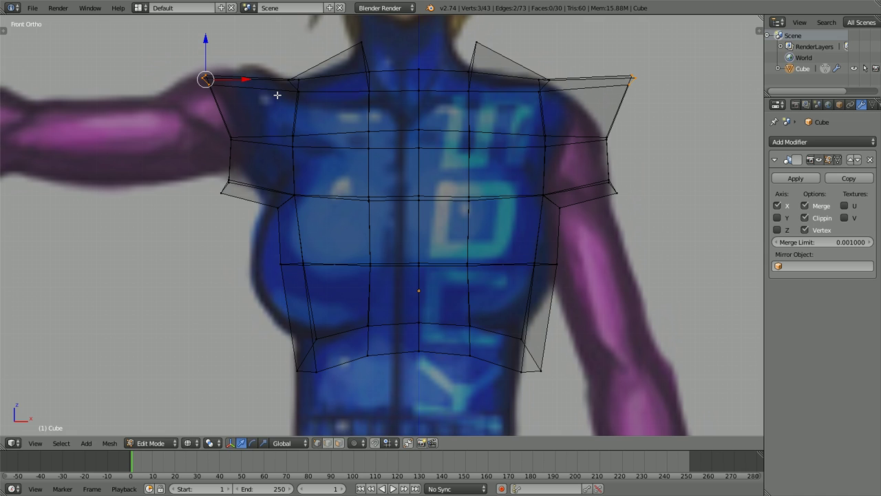
key(g)
key(x)
key(Escape)
Flatten the whole armhole rim loop by scaling it to 0 along X
key(a)
mouse_move(246, 75)
ctrl+mouse_down()
mouse_move(145, 104)
mouse_move(246, 184)
ctrl+mouse_up()
key(s)
key(x)
key(0)
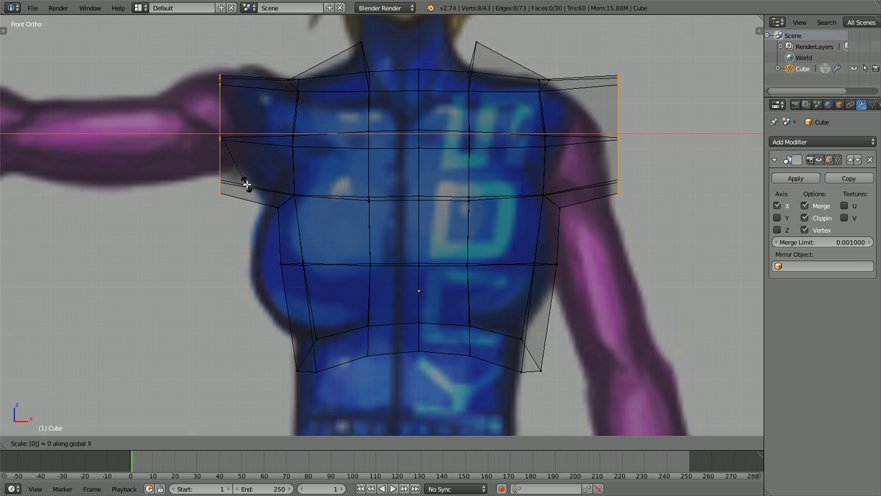
key(Return)
Rotate the flattened armhole loop so its top slants outward, and position it across the shoulder in the front reference
key(r)
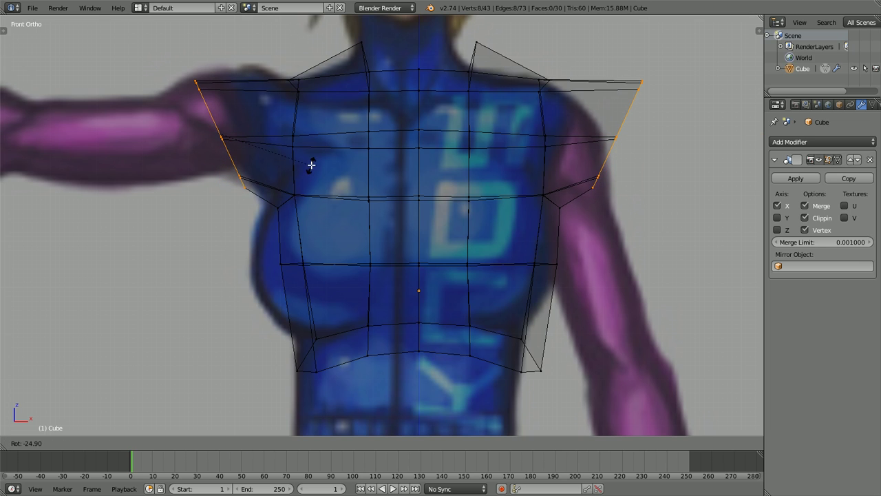
click(314, 153)
key(g)
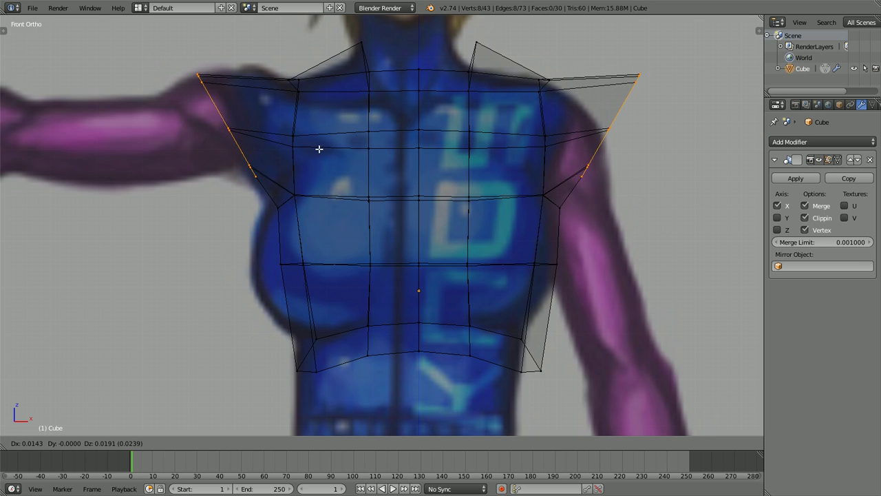
click(293, 163)
key(r)
click(333, 149)
key(g)
click(345, 142)
key(g)
click(361, 151)
Move the armhole rim's lowest vertices slightly inward and up toward the armpit
key(a)
key(z)
key(z)
mouse_move(274, 162)
ctrl+mouse_down()
mouse_move(227, 166)
mouse_move(275, 178)
ctrl+mouse_up()
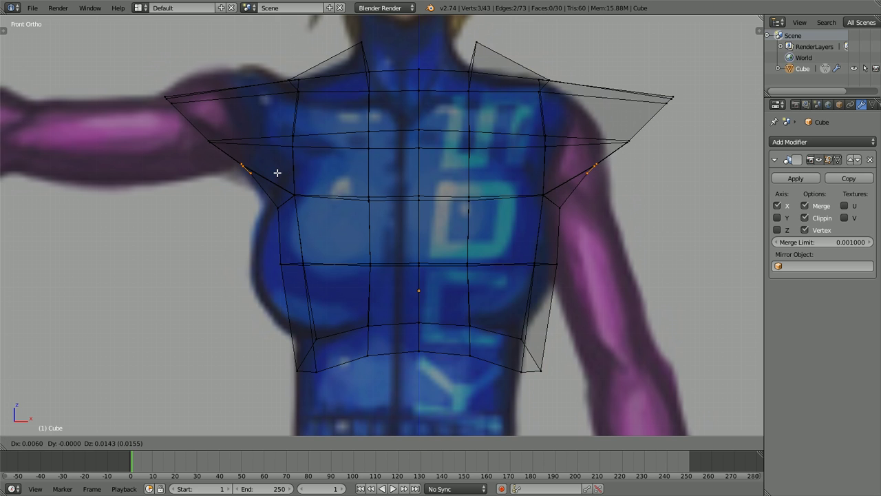
key(a)
key(z)
key(z)
Move the front armpit vertex at the base of the armhole slightly outward
ctrl+drag(294, 201, 303, 203)
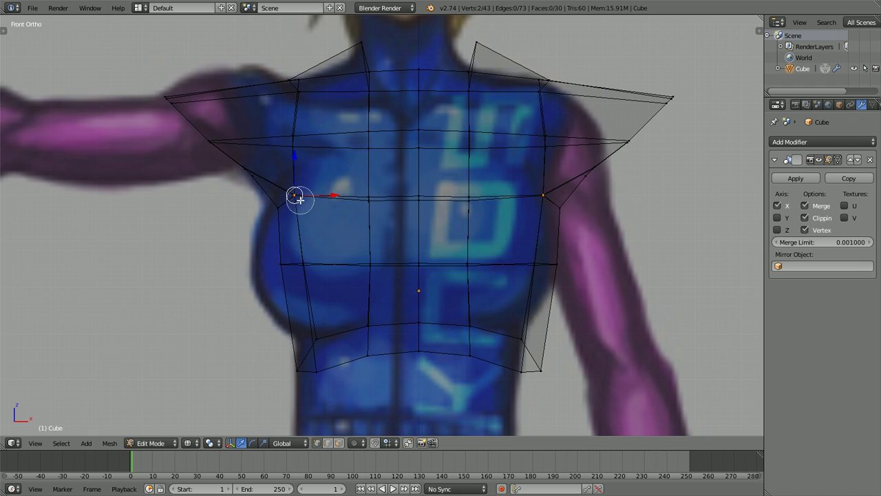
key(g)
click(291, 197)
key(a)
Align the upper shoulder vertices at the arm's base vertically by scaling them to 0 along X
mouse_move(313, 114)
ctrl+mouse_down()
mouse_move(285, 85)
mouse_move(299, 105)
ctrl+mouse_up()
shift+right_click(278, 86)
key(s)
key(x)
key(0)
key(Return)
Move the aligned shoulder vertices slightly outward and down, and return to solid shading
key(g)
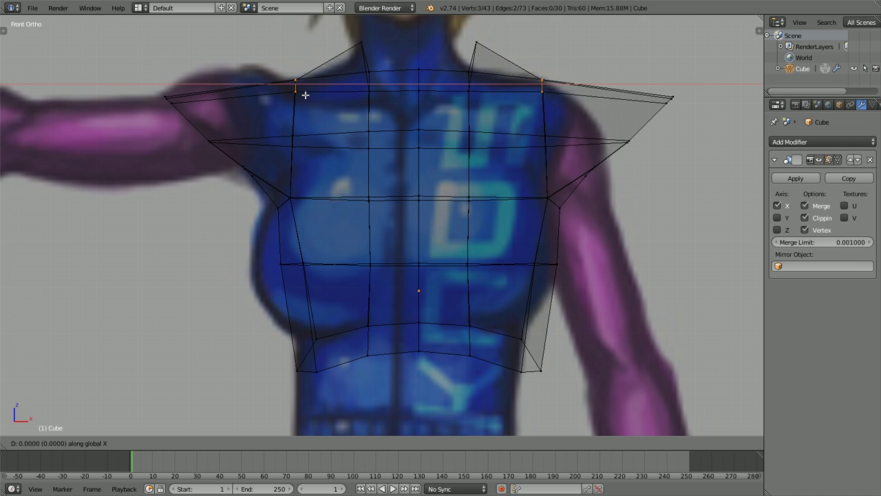
key(Escape)
key(g)
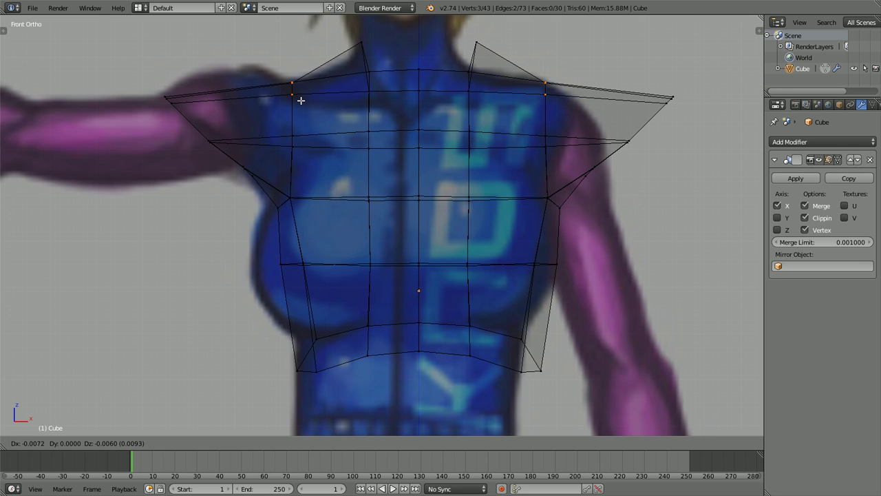
click(292, 87)
key(a)
key(z)
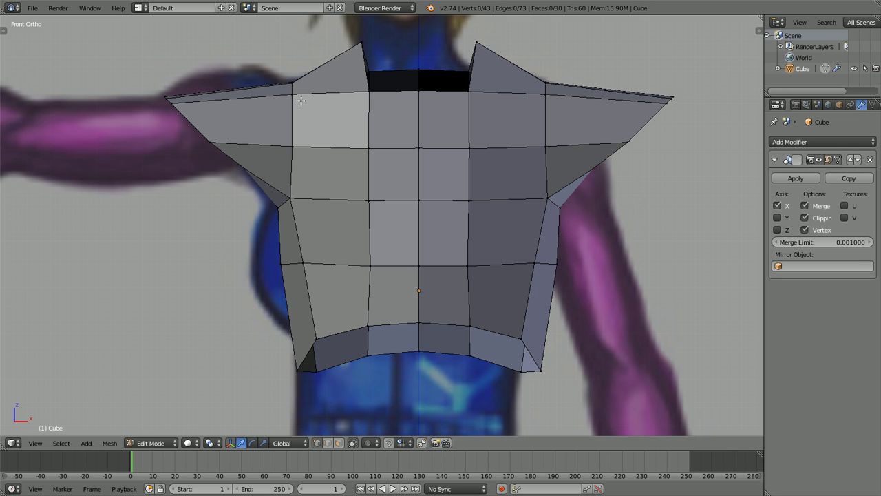
Move the armhole rim's lower vertices slightly outward and up, and return to solid shading
key(z)
mouse_move(262, 159)
ctrl+mouse_down()
mouse_move(241, 192)
mouse_move(254, 191)
ctrl+mouse_up()
key(g)
click(250, 184)
key(z)
key(a)
Adjust the armhole rim's lower rear and upper rear vertices in side view to round the opening
middle_drag(230, 185, 380, 198)
key(KP_3)
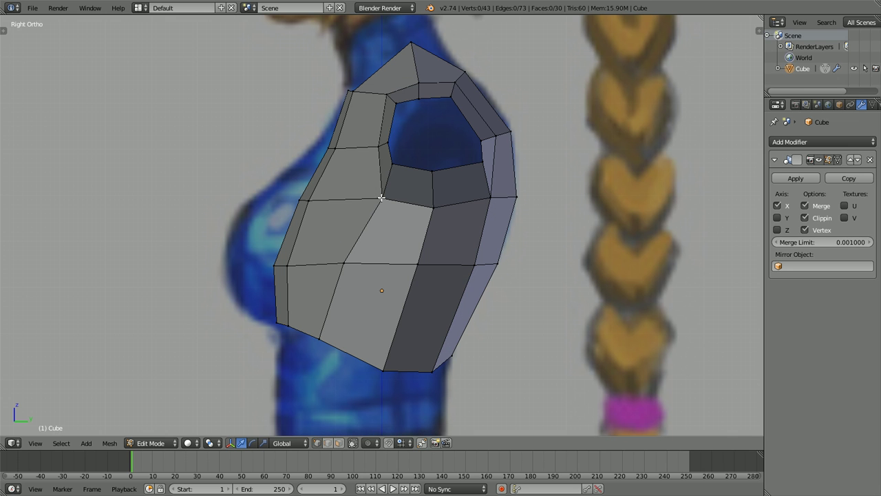
right_click(481, 164)
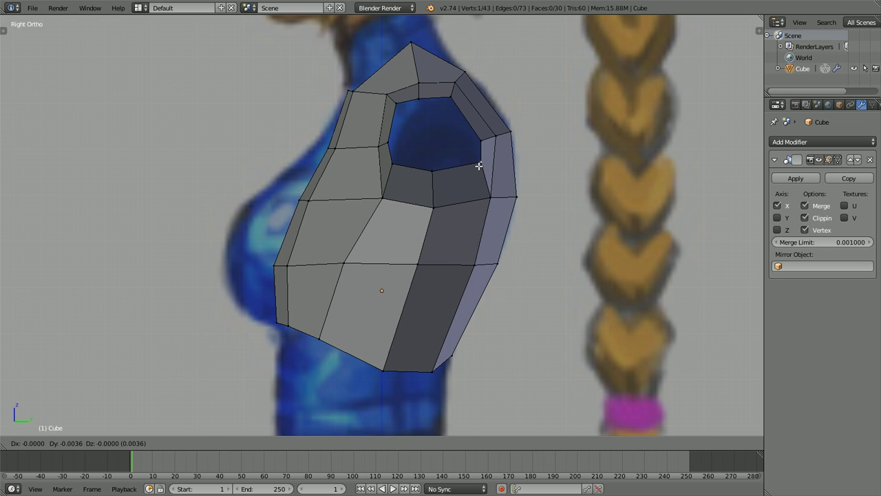
right_click(449, 98)
drag(449, 98, 461, 82)
right_click(348, 253)
key(KP_1)
key(a)
right_click(237, 160)
key(a)
key(k)
click(240, 162)
key(Escape)
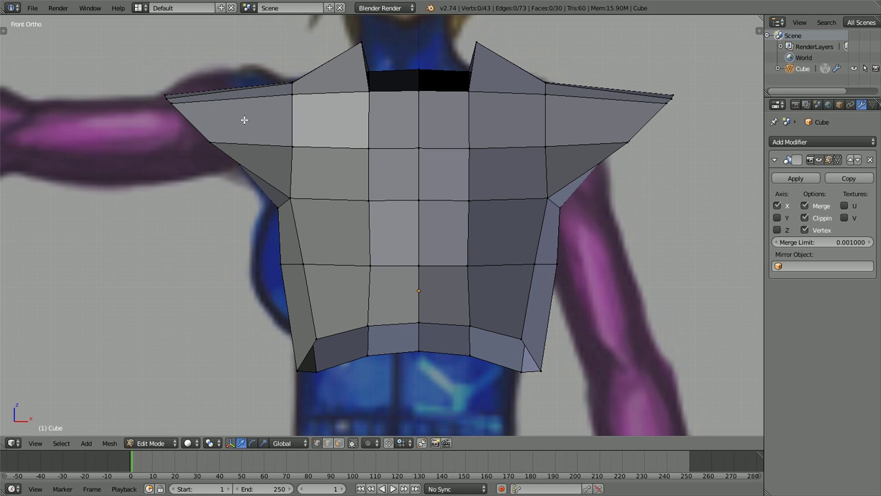
Knife-cut a vertical line through the front and back of the shoulder, midway between the torso and the armhole
key(k)
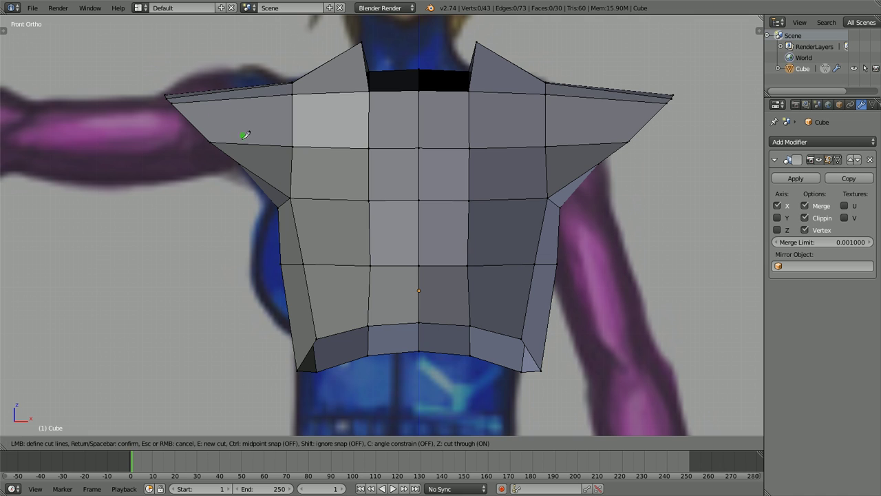
click(239, 163)
click(232, 88)
key(Return)
key(ctrl+KP_1)
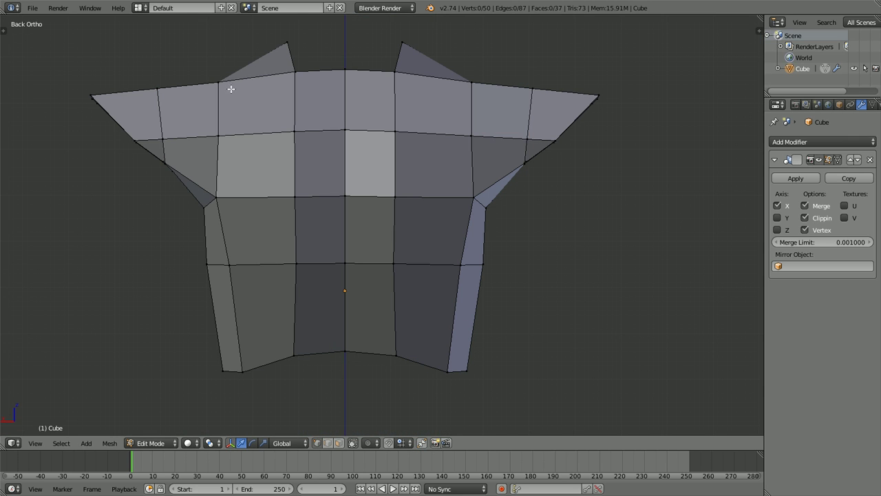
Raise the top vertices of the new shoulder cut to match the shoulder outline in front view
key(KP_1)
key(z)
right_click(230, 87)
key(g)
click(244, 77)
key(z)
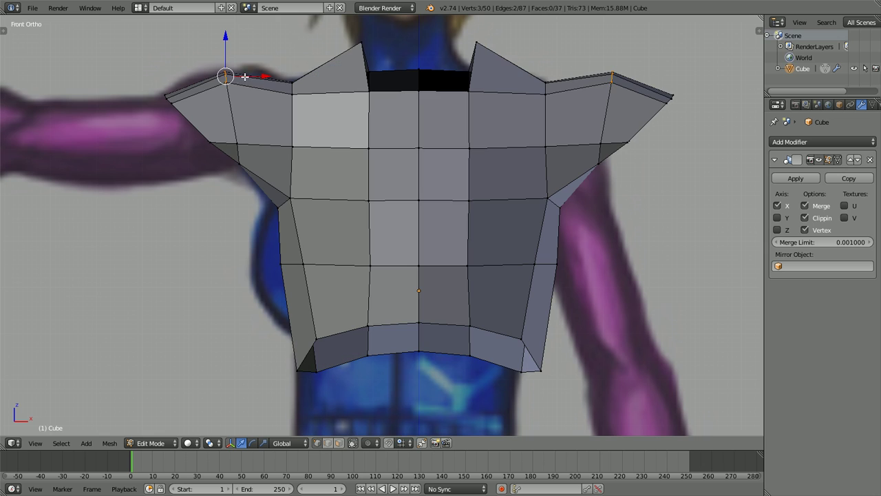
key(a)
Add a centred loop cut between the knife cut and the inner shoulder edge
key(z)
key(z)
key(ctrl+r)
click(271, 140)
right_click(270, 139)
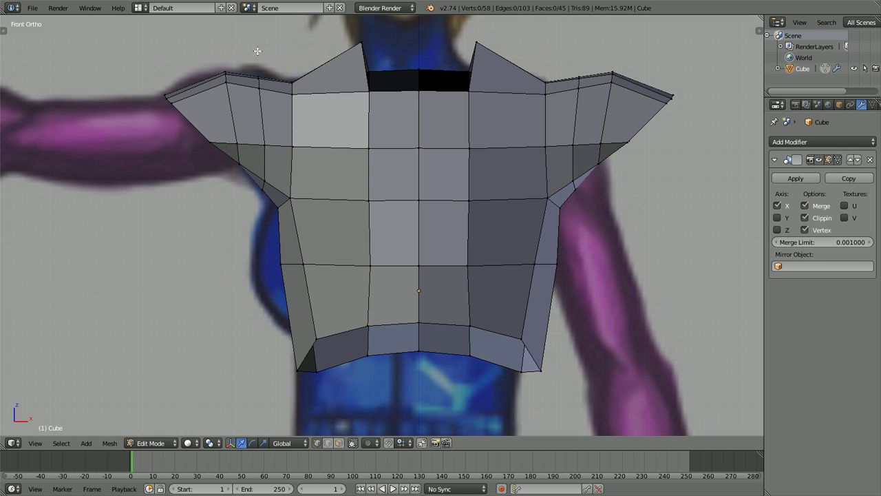
Raise the top vertices of the new inner shoulder loop toward the reference's shoulder outline
right_click(257, 79)
key(z)
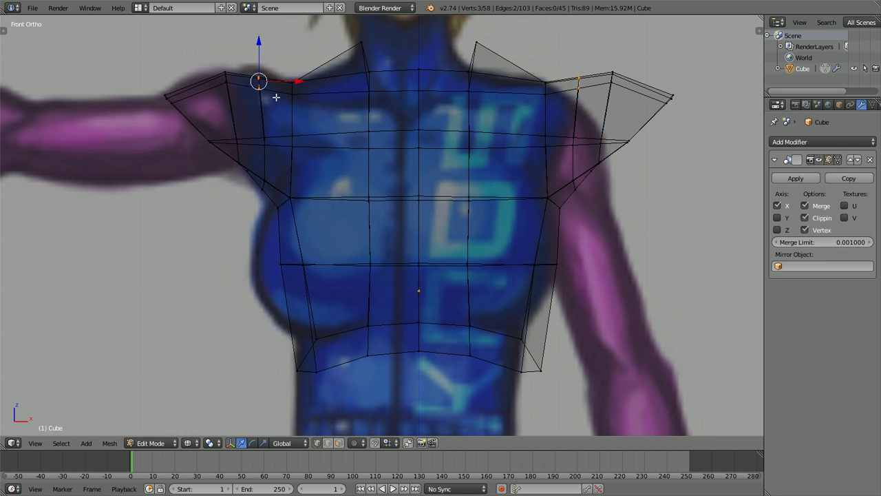
key(g)
click(279, 87)
key(a)
Move the outer shoulder loop's top vertices outward toward the armhole
mouse_move(201, 60)
ctrl+mouse_down()
mouse_move(238, 105)
mouse_move(246, 94)
ctrl+mouse_up()
key(g)
click(222, 92)
key(a)
Move the inner shoulder loop's top vertices slightly outward along the shoulder outline, and return to solid shading
key(c)
click(260, 71)
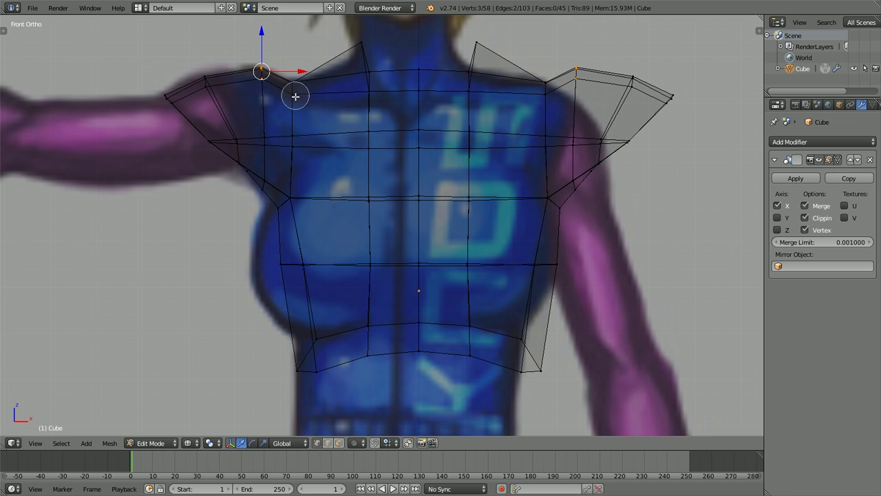
key(Escape)
key(g)
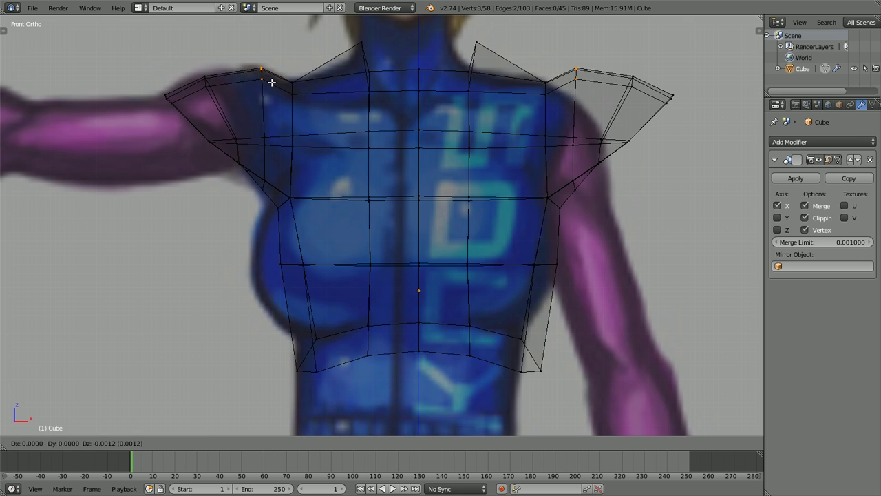
click(262, 85)
key(a)
key(z)
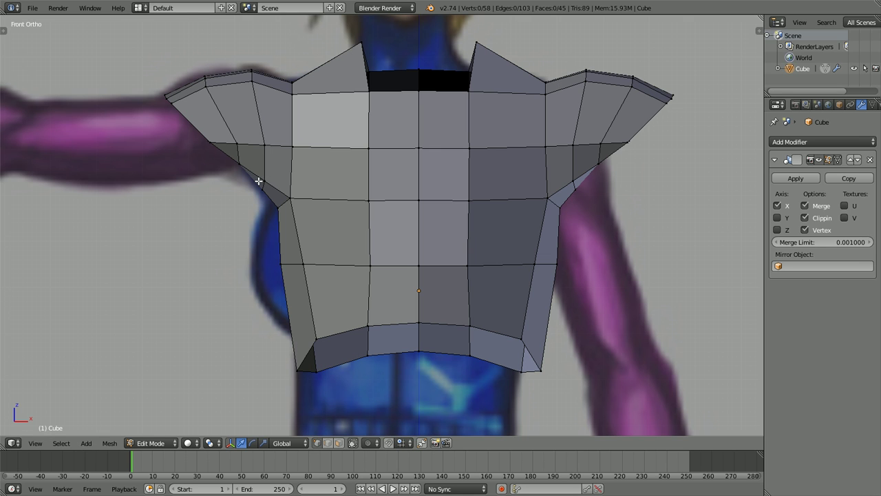
Move the armhole rim's lower front vertex slightly up and toward the opening's centre in side view
middle_drag(243, 196, 320, 166)
key(KP_3)
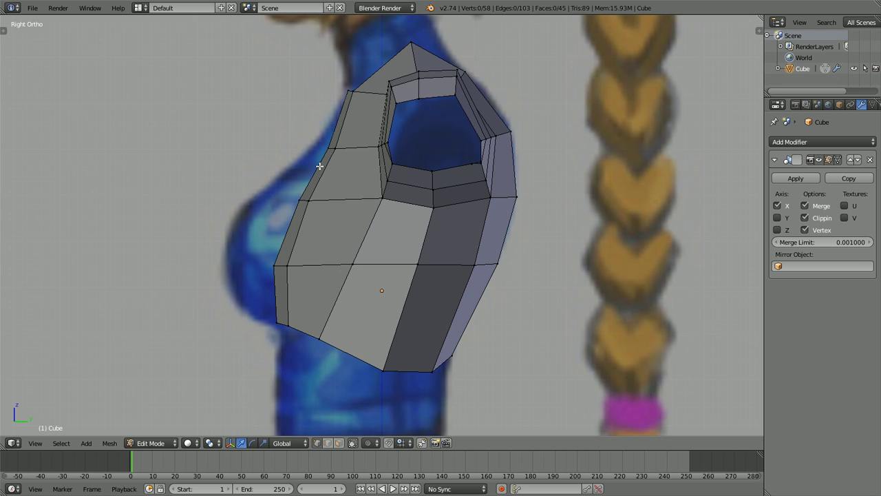
right_click(378, 144)
key(g)
right_click(392, 141)
key(g)
click(397, 159)
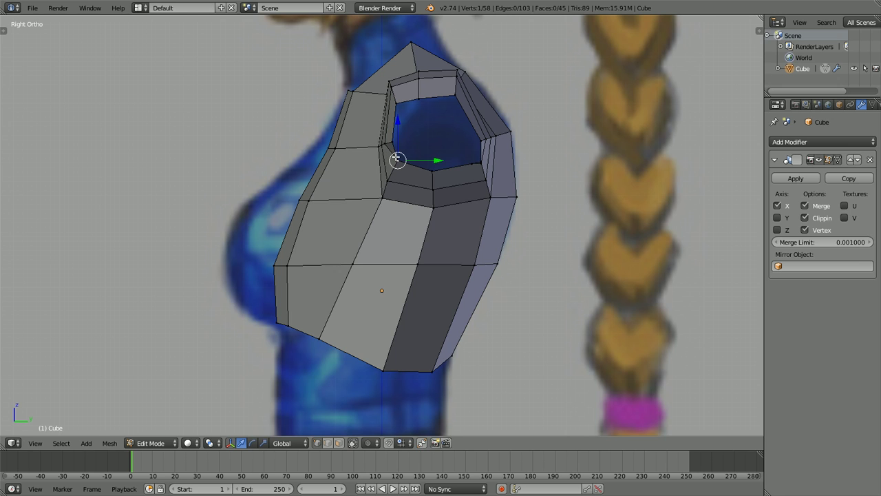
Move the armhole rim's lower rear vertex toward the opening's centre to round the rim
right_click(479, 160)
key(g)
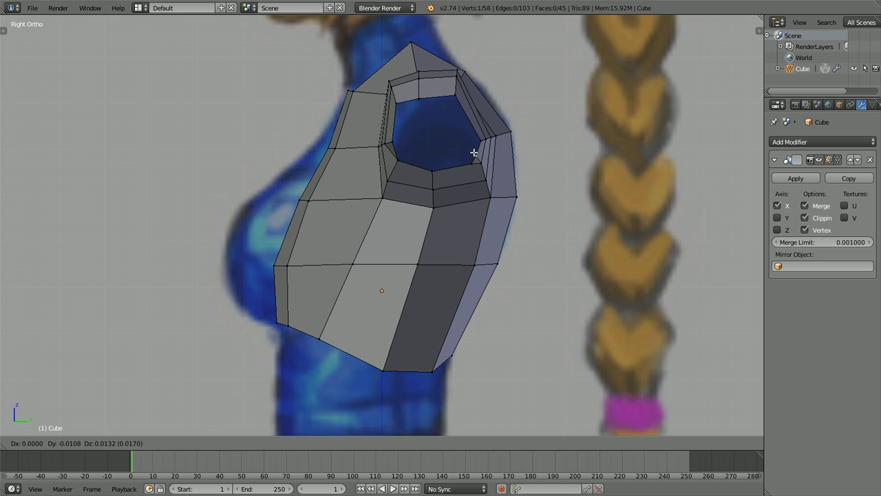
click(474, 153)
key(g)
click(469, 164)
Move the armhole rim's upper rear vertex slightly inward toward the torso in top view
right_click(458, 96)
key(KP_7)
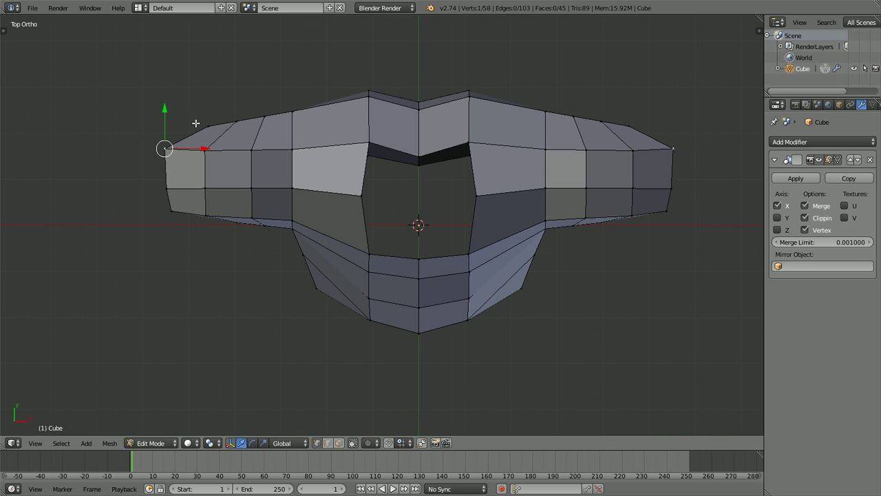
key(g)
click(177, 148)
Move the three outer vertices along the middle of the shoulder top slightly backward along Y
right_click(166, 189)
shift+right_click(204, 188)
shift+right_click(250, 187)
key(g)
key(y)
click(252, 178)
key(g)
key(y)
click(251, 185)
Move the innermost middle vertex of the shoulder top slightly forward along Y
right_click(288, 189)
key(g)
key(y)
click(292, 185)
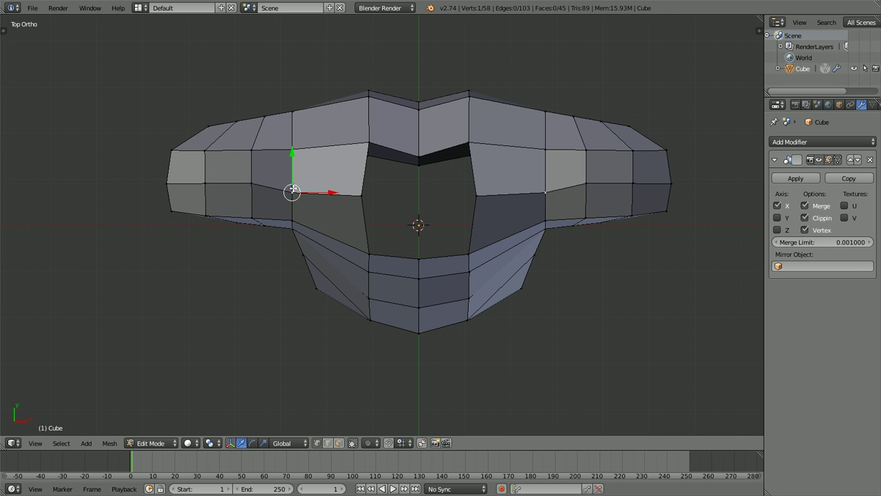
key(KP_1)
key(KP_7)
Move the upper-back vertices beside the spine slightly forward along Y in wireframe top view
key(z)
right_click(369, 98)
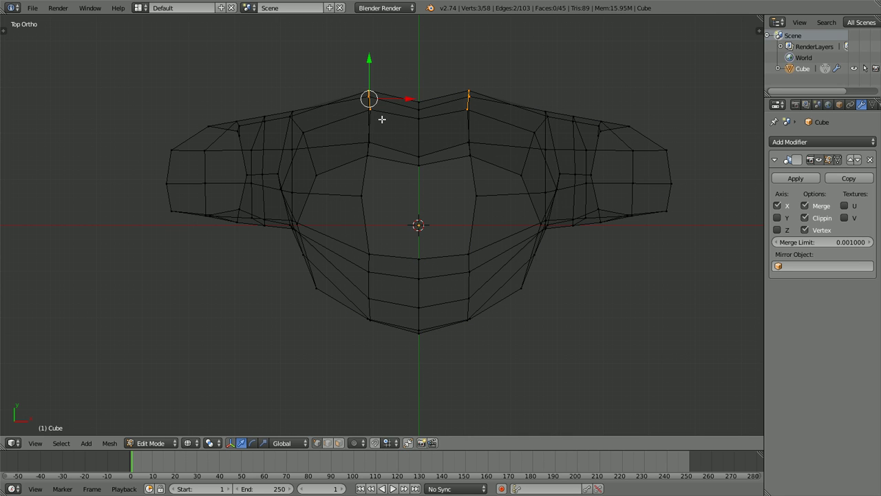
key(g)
key(y)
click(381, 124)
Move the upper spine's centre vertices backward to level them with their neighbours, and return to solid shading
key(a)
ctrl+drag(405, 96, 430, 71)
key(g)
click(426, 88)
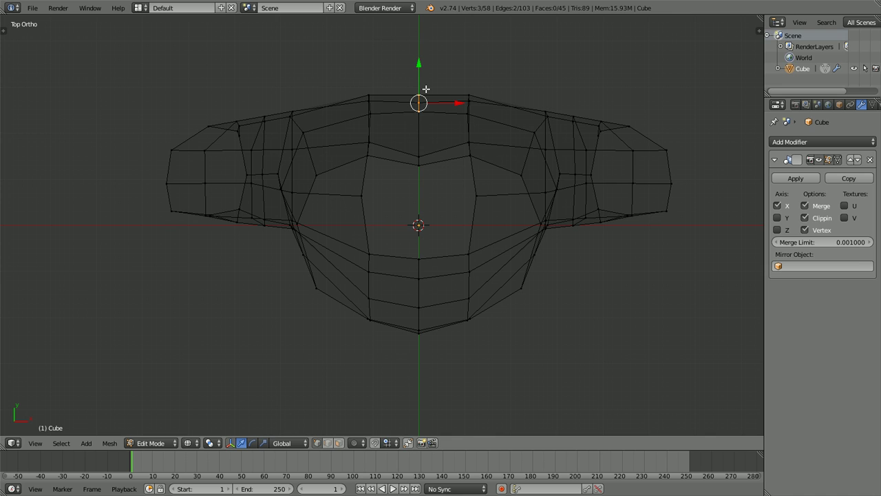
key(a)
key(z)
Fine-tune the shoulder vertices along Y from an angled view
middle_drag(278, 195, 381, 141)
right_click(311, 205)
shift+right_click(315, 258)
key(g)
key(y)
click(310, 259)
right_click(319, 311)
key(g)
key(y)
click(327, 314)
Adjust three connected vertices of the upper back along Y to smooth its curve
middle_drag(255, 273, 306, 240)
right_click(295, 204)
shift+right_click(297, 144)
shift+right_click(294, 269)
middle_drag(338, 242, 326, 262)
key(g)
key(y)
click(333, 259)
middle_drag(355, 230, 337, 267)
key(g)
key(y)
click(335, 269)
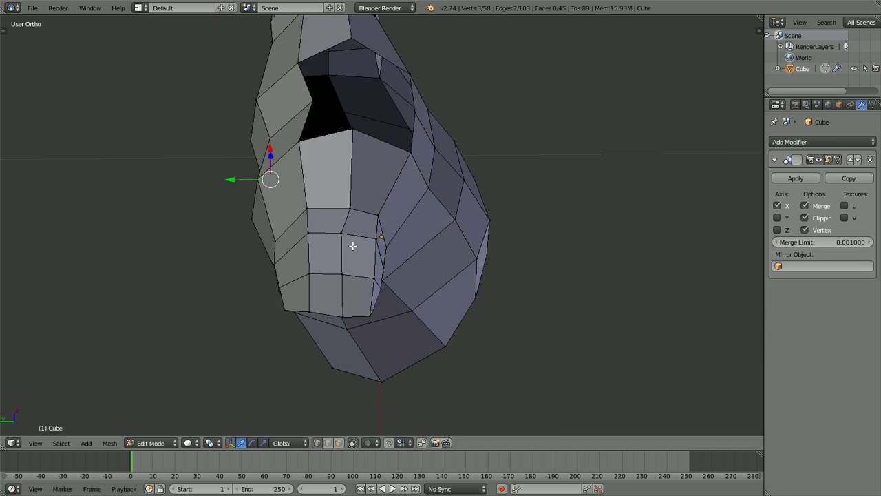
Adjust two vertices on the front of the chest slightly along Y
middle_drag(352, 245, 355, 237)
right_click(441, 169)
key(g)
key(y)
click(443, 168)
right_click(466, 137)
key(g)
key(y)
click(466, 139)
key(g)
key(y)
key(Escape)
Nudge the three chest vertices beside the centre line slightly outward along X to straighten their column in front view
right_click(436, 244)
key(KP_1)
right_click(369, 265)
key(g)
key(x)
key(Escape)
right_click(373, 201)
key(g)
key(x)
key(Escape)
right_click(368, 148)
key(g)
key(x)
key(Escape)
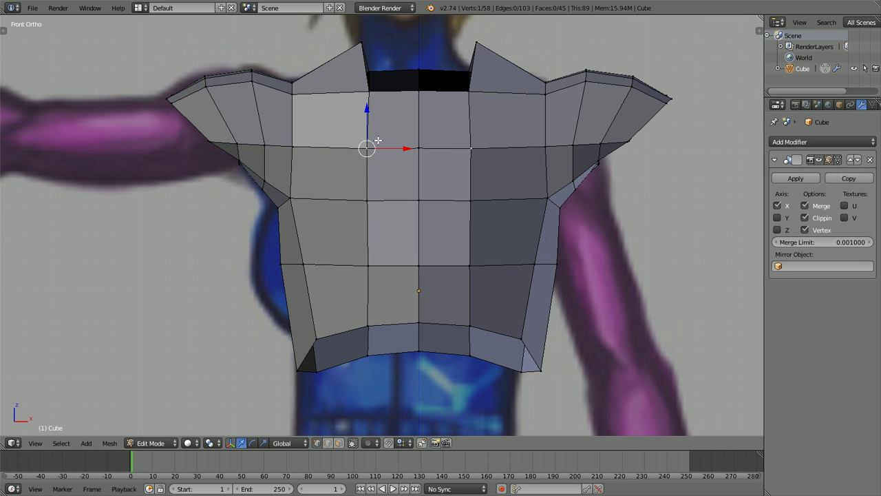
Lower the neckline's front centre vertex slightly along Z
right_click(417, 94)
key(g)
key(x)
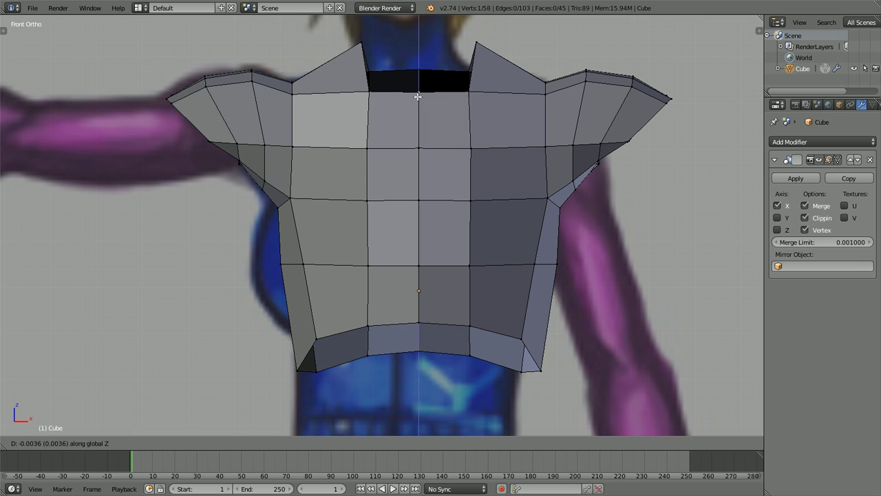
key(Escape)
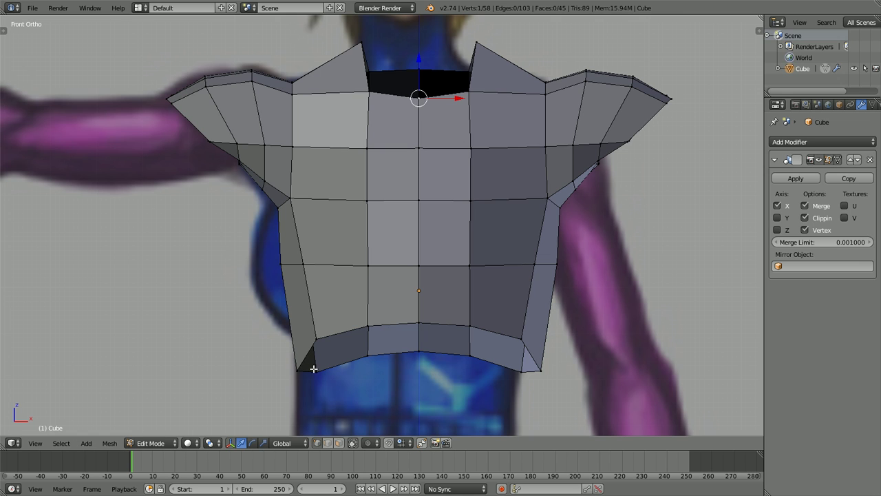
Raise the back waist rim's outer vertex slightly and nudge its inner neighbour along X
right_click(315, 368)
key(g)
key(Escape)
right_click(366, 357)
key(g)
key(x)
key(Escape)
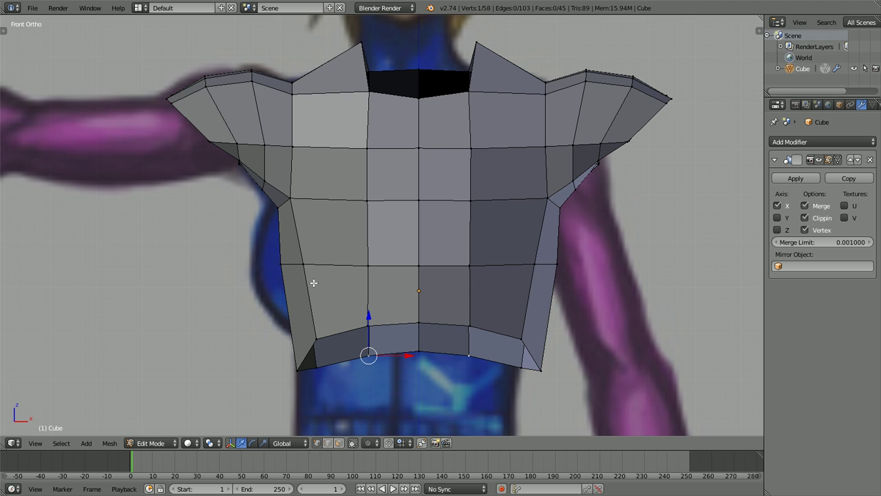